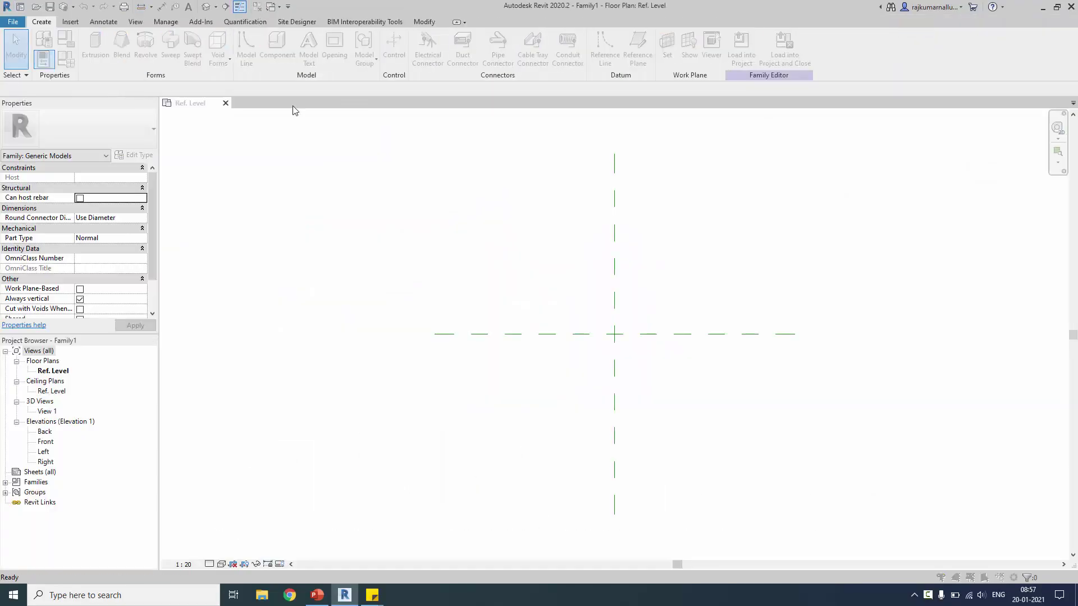
Step: Save the family as 'Basic Array' and sketch a radius-100 circle at the reference-plane crossing
type("Basic Array")
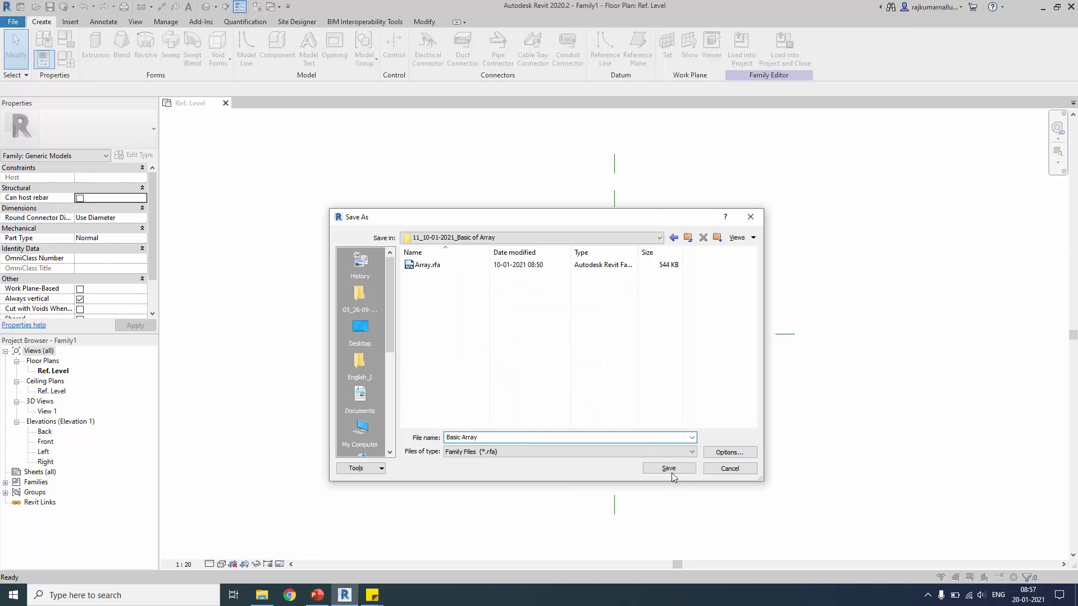
left_click(669, 468)
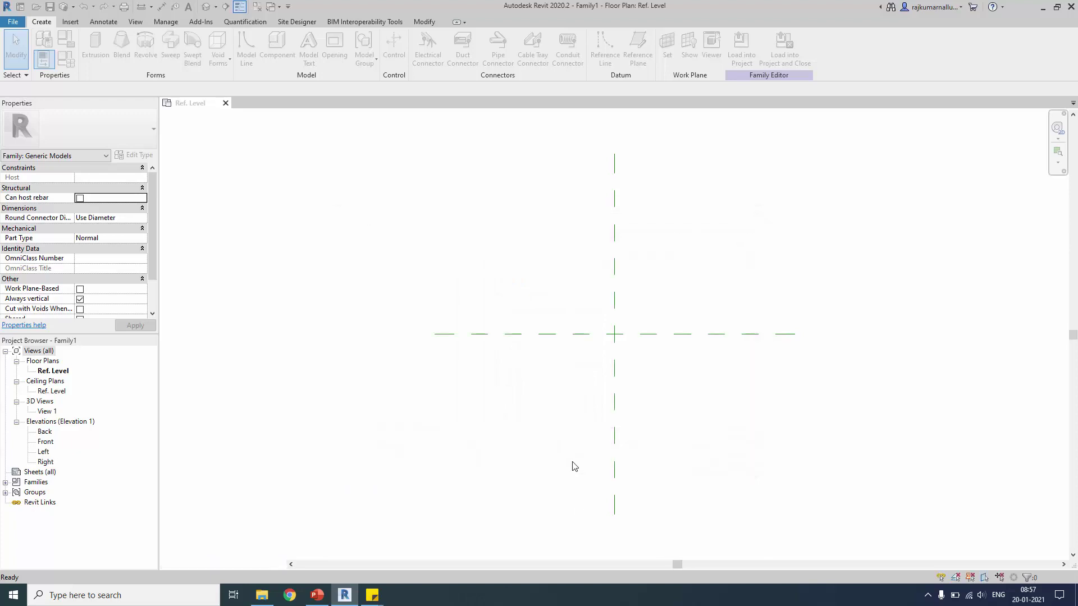
left_click(94, 52)
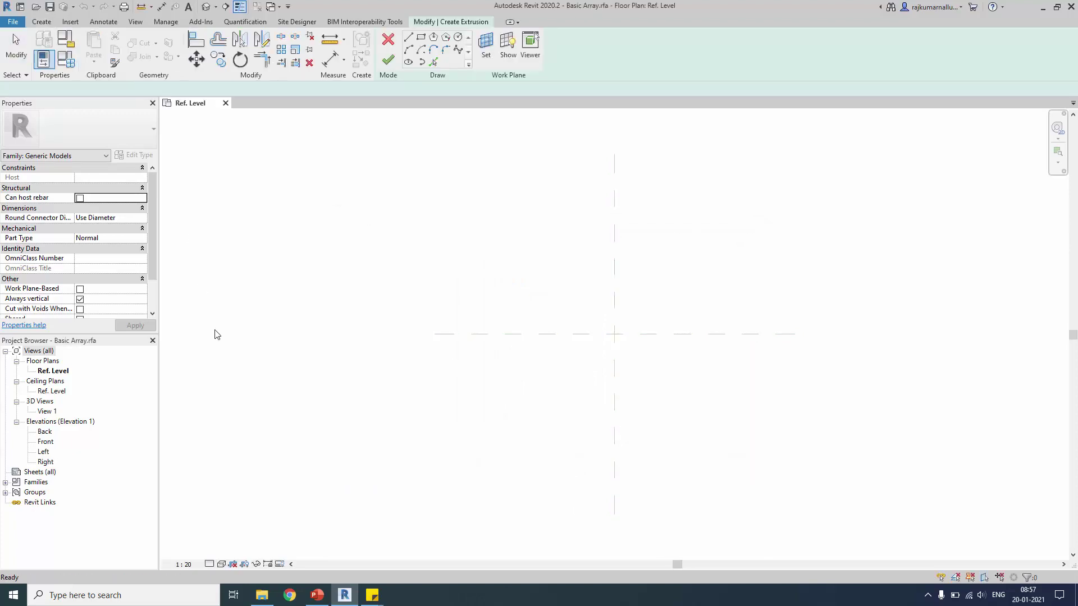
left_click(615, 334)
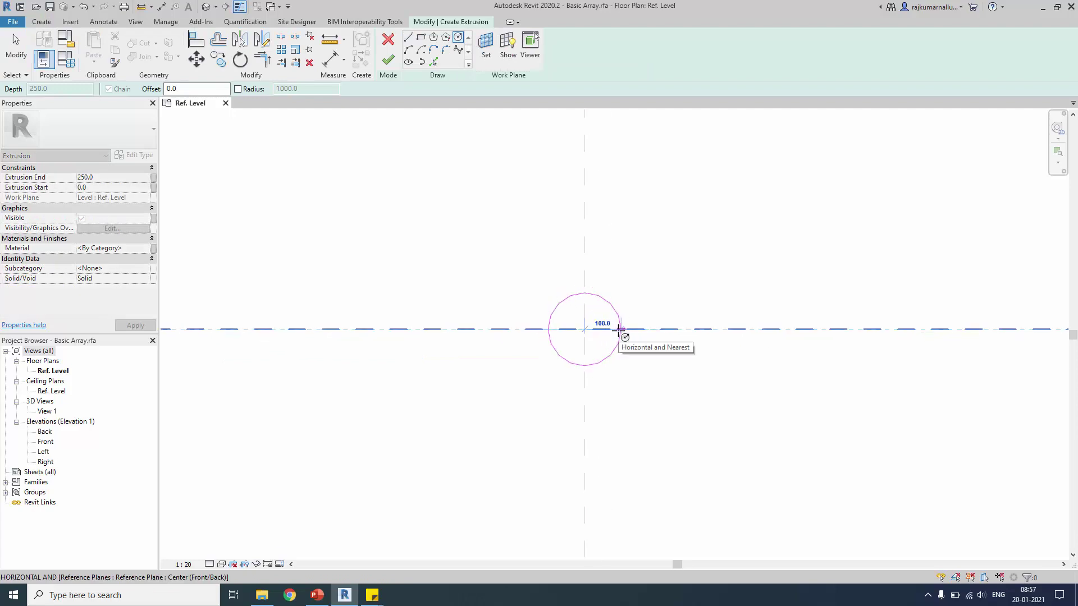
left_click(621, 332)
Step: Extrude the circle to 2500, finish it in the default 3D view, and return to Ref. Level
left_click(107, 178)
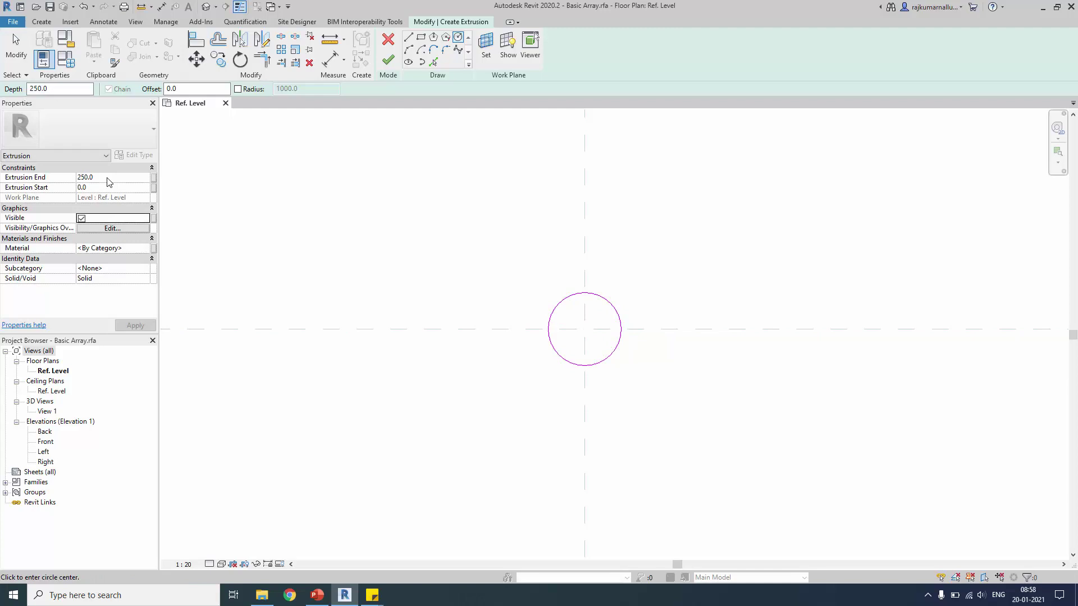
type("2500")
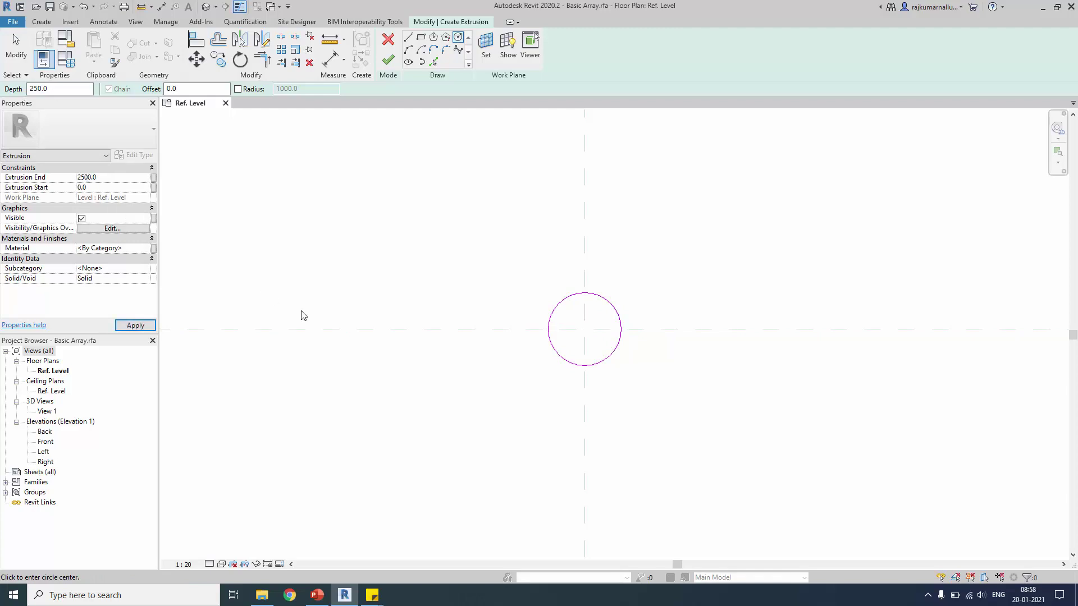
left_click(207, 7)
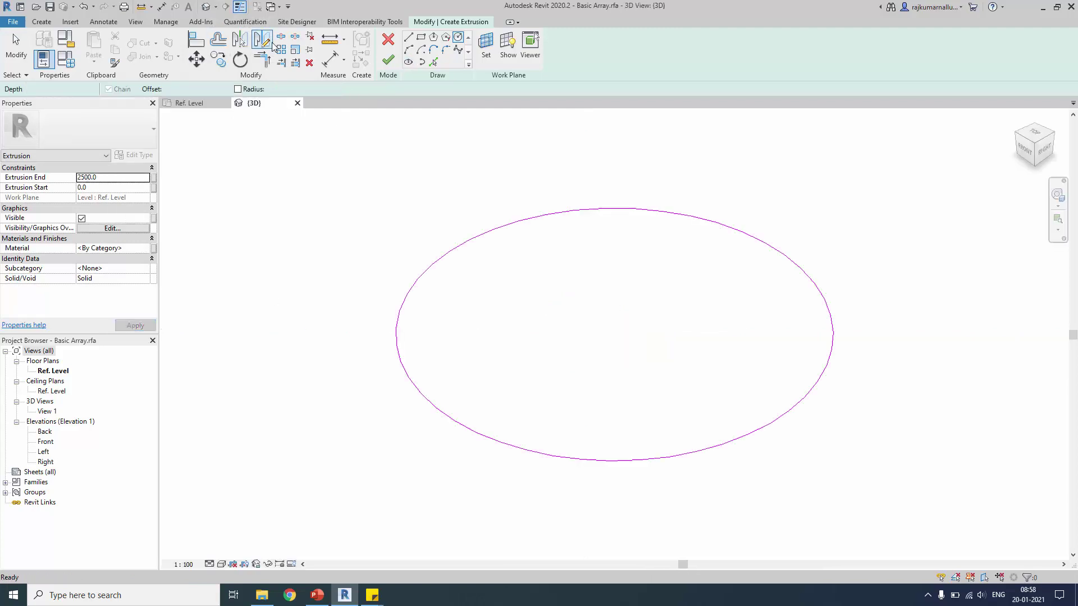
left_click(388, 60)
left_click(458, 371)
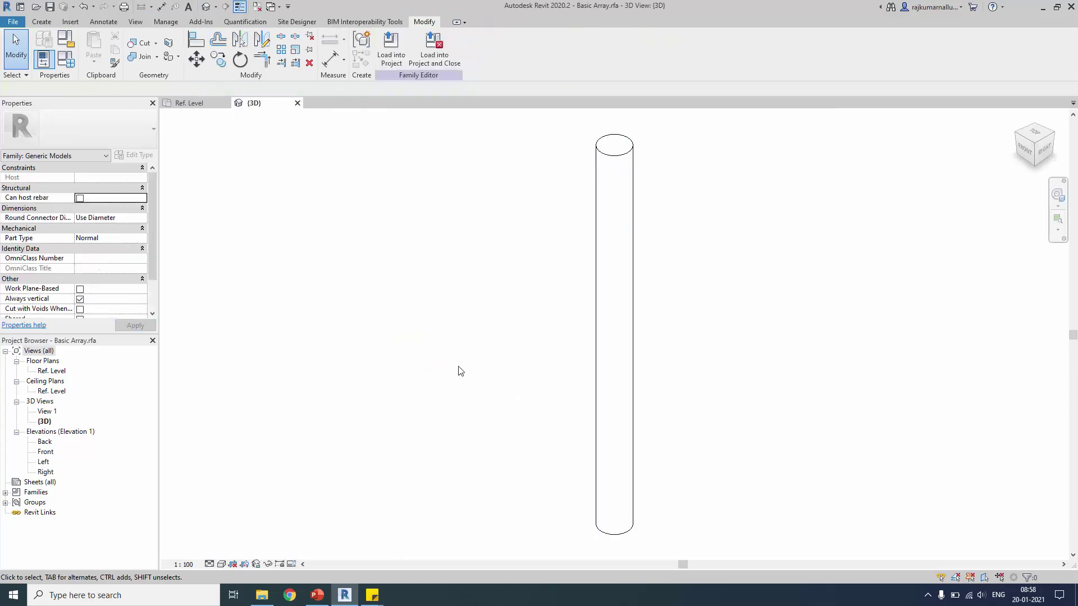
left_click(205, 104)
Step: Linearly array the cylinder into 5 copies 500 apart, starting from its bottom midpoint
left_click(549, 359)
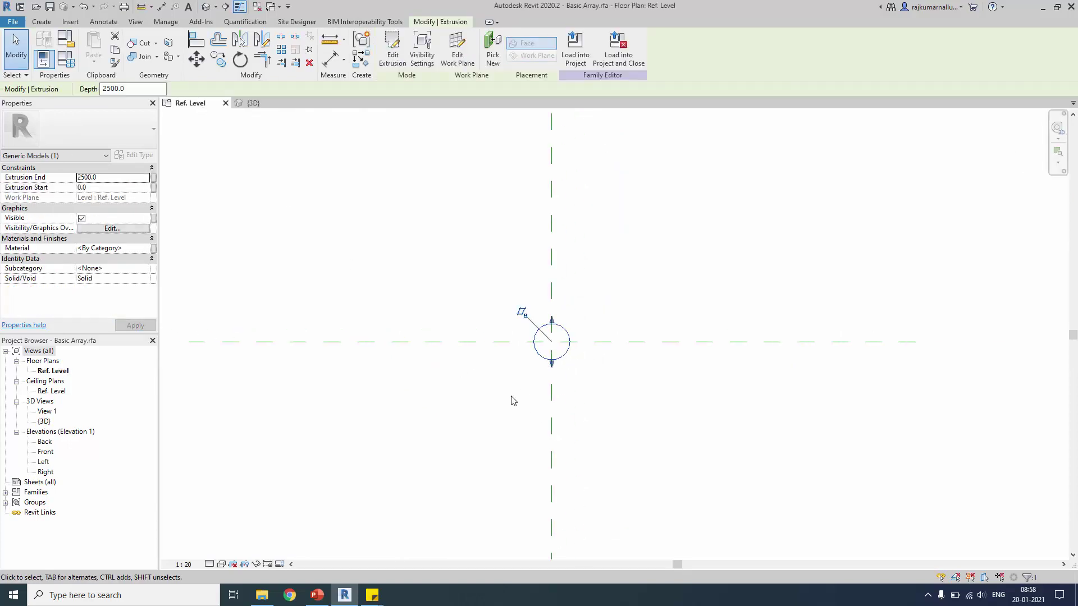
left_click(280, 50)
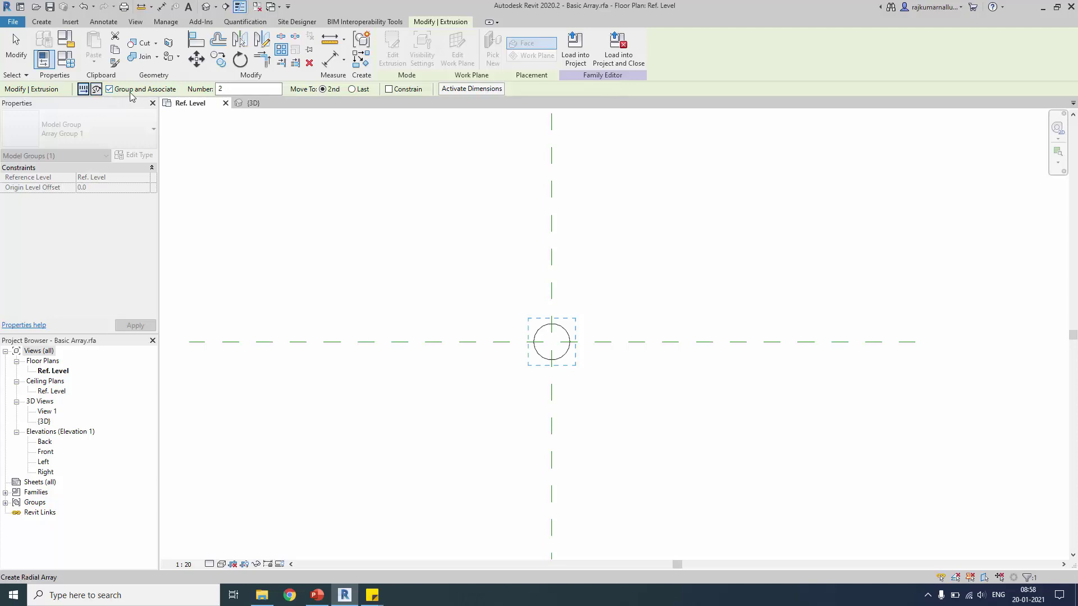
double_click(236, 89)
left_click(552, 359)
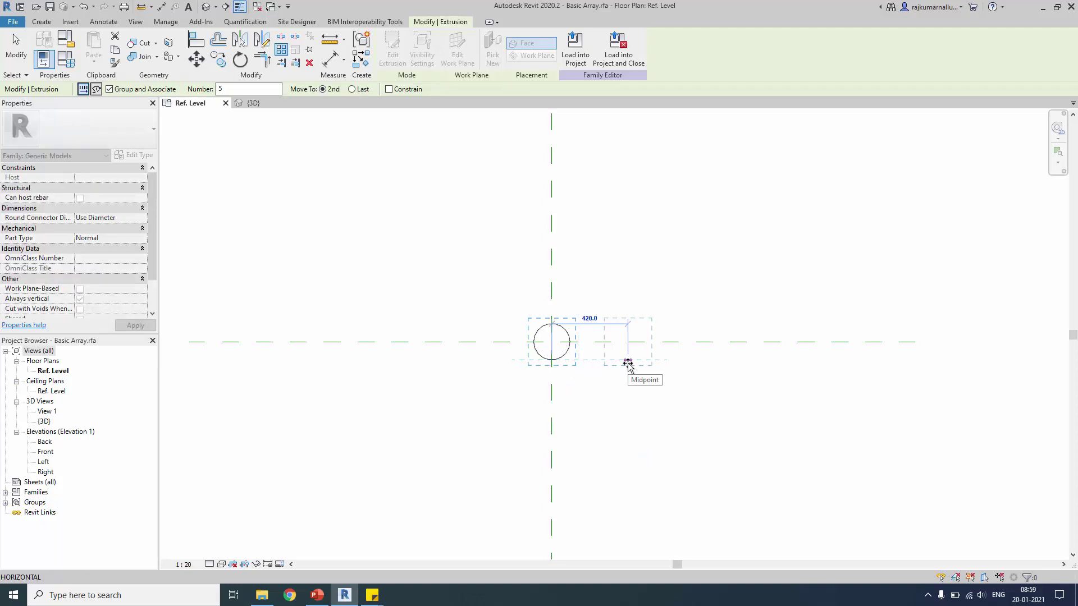
type("5")
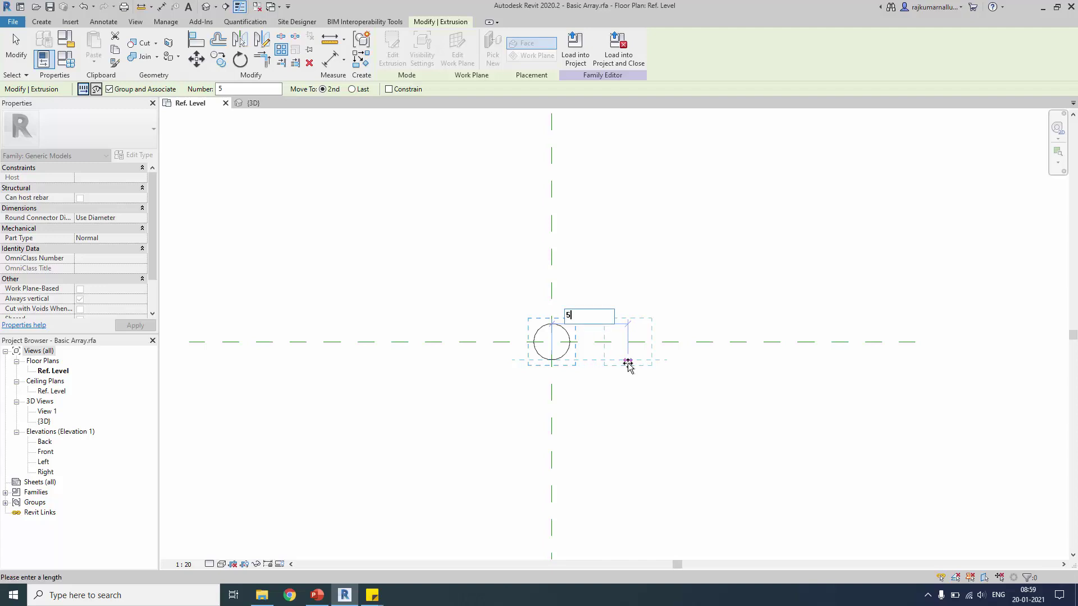
type("00")
key("Return")
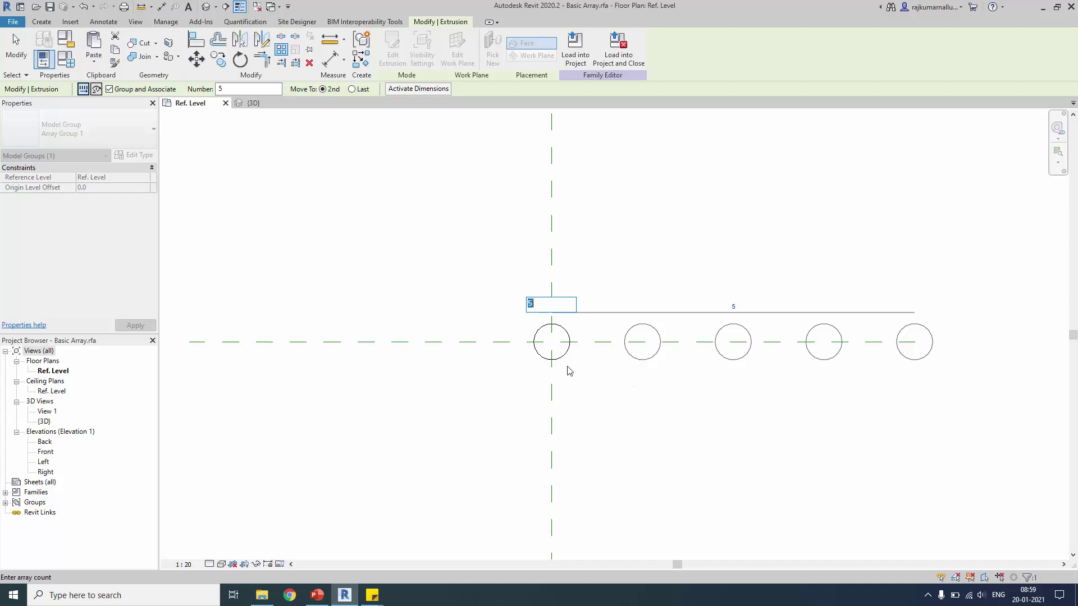
key("Return")
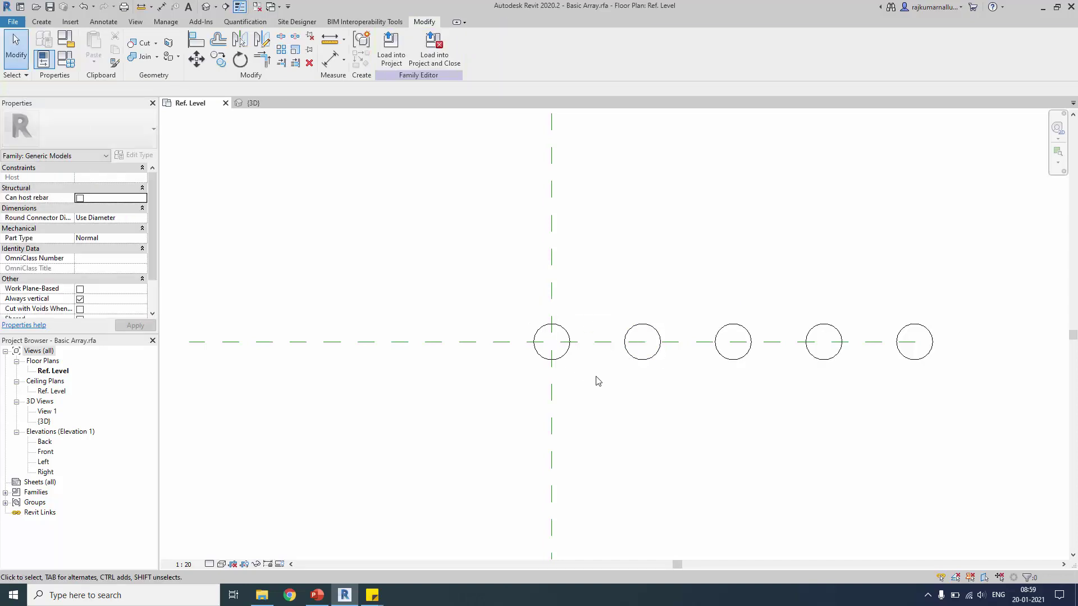
left_click(633, 362)
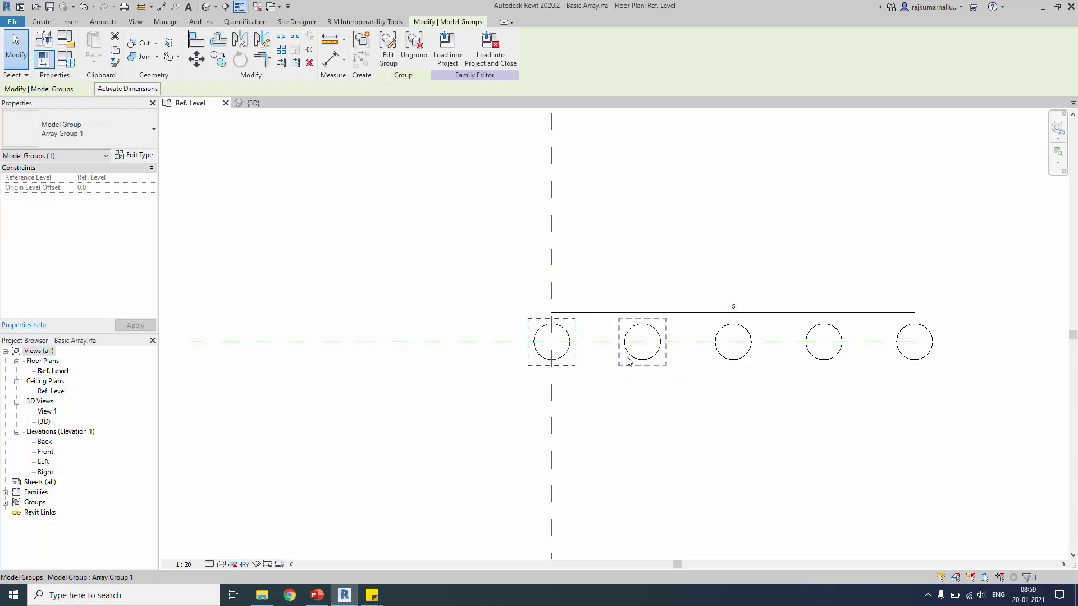
left_click(917, 358)
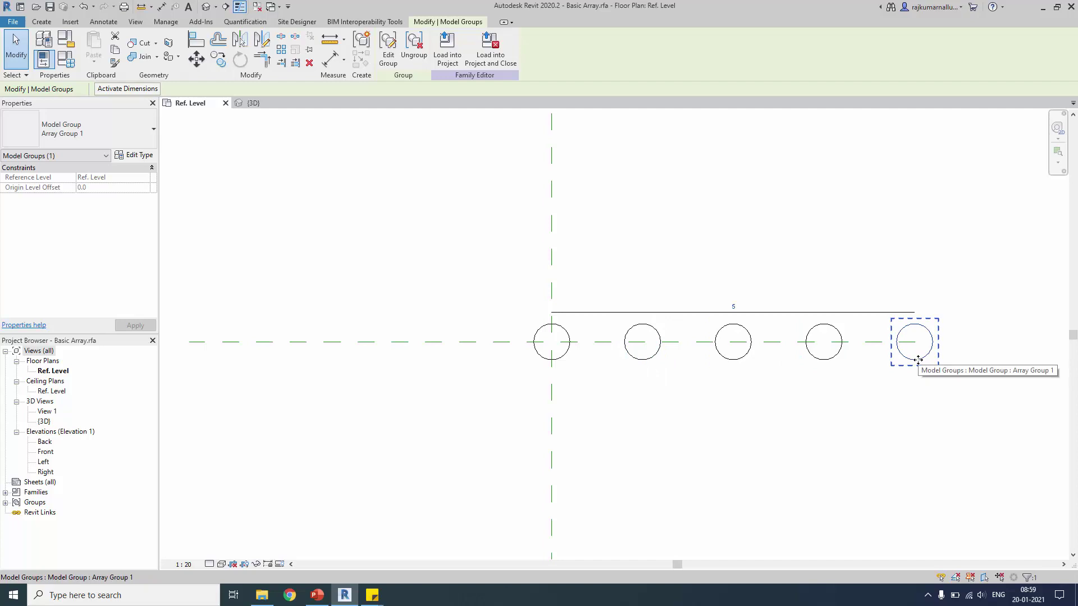
scroll(662, 378, "down", 2)
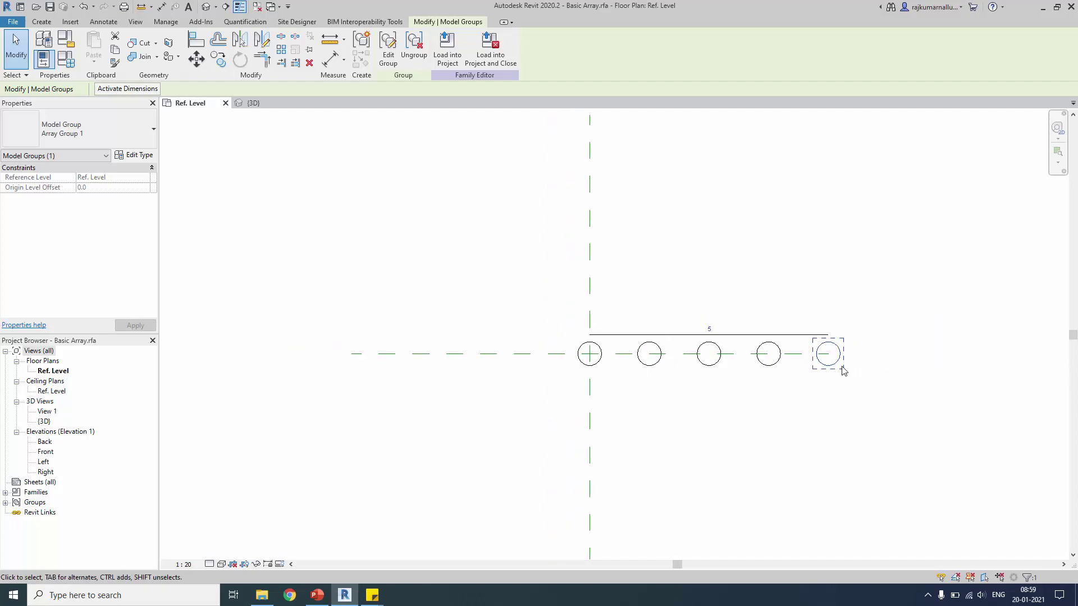
left_click(709, 330)
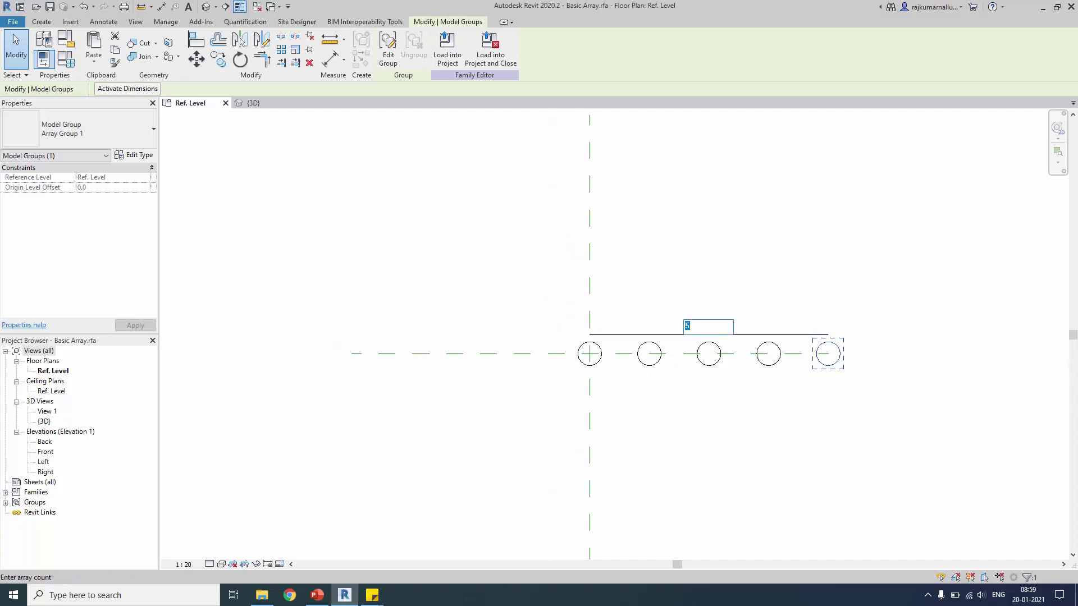
key("Return")
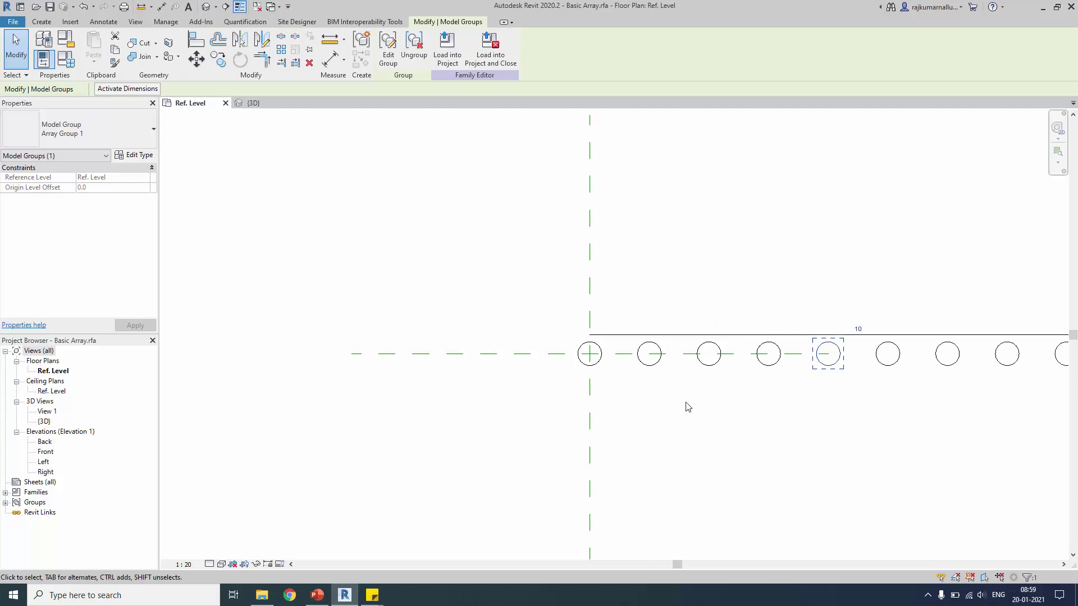
scroll(688, 406, "down", 2)
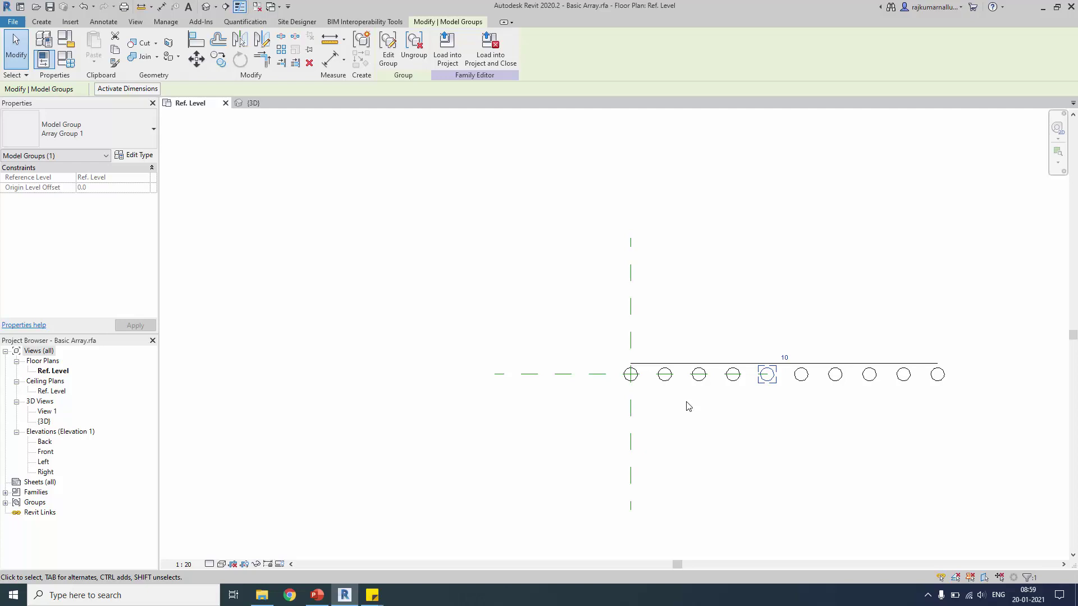
left_click(813, 403)
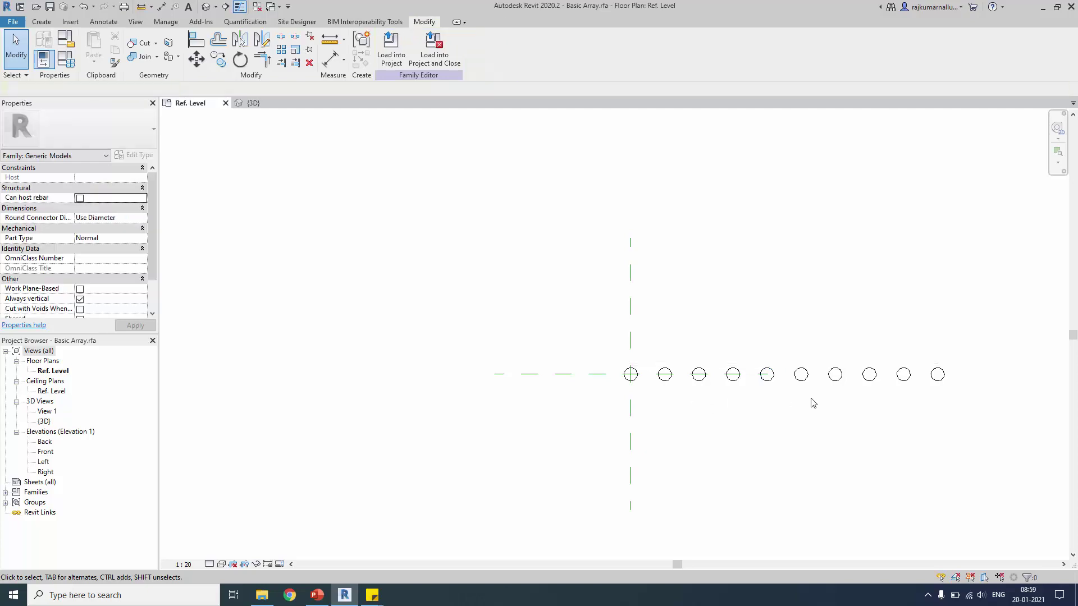
left_click(936, 373)
left_click(785, 358)
type("5")
key("Return")
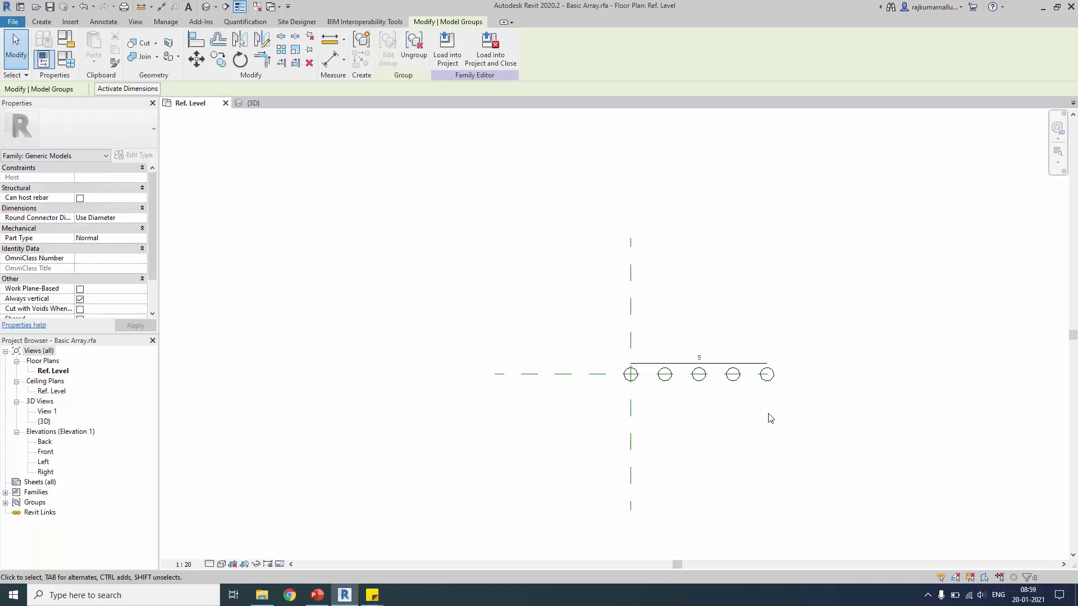
scroll(717, 400, "up", 1)
left_click(780, 377)
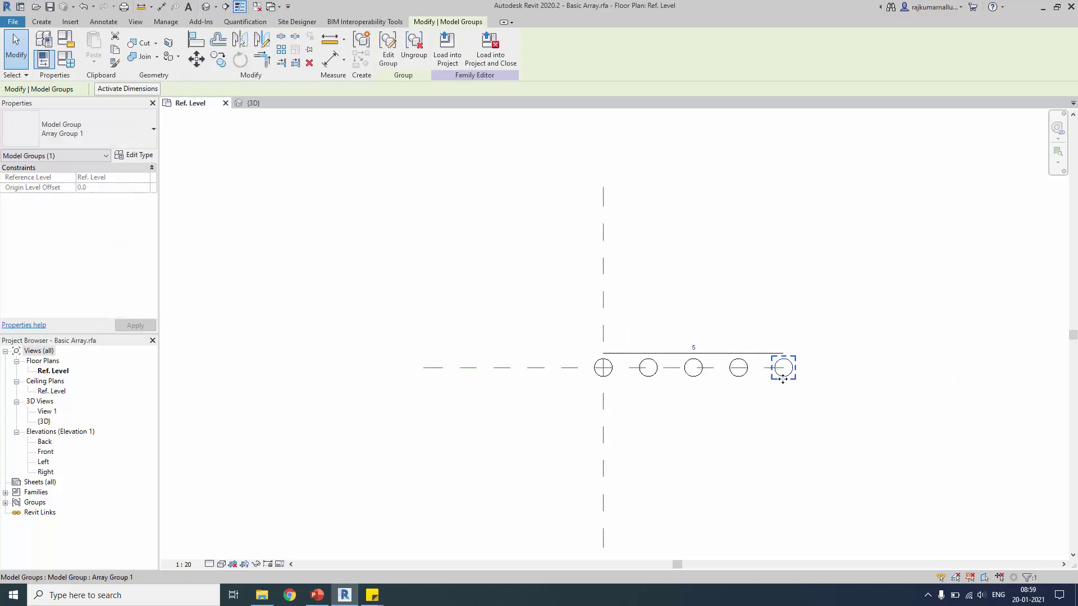
mouse_move(783, 375)
left_mouse_down()
mouse_move(710, 301)
mouse_move(558, 260)
mouse_move(523, 321)
mouse_move(563, 416)
mouse_move(683, 479)
mouse_move(813, 413)
mouse_move(649, 238)
mouse_move(481, 257)
mouse_move(469, 382)
mouse_move(510, 426)
mouse_move(633, 487)
mouse_move(771, 378)
left_mouse_up()
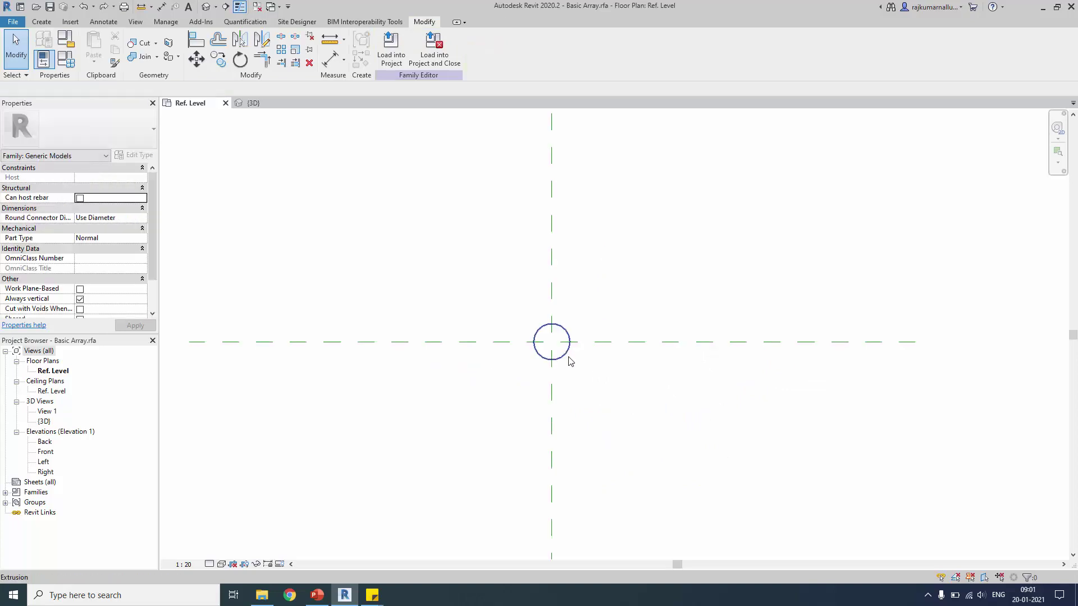
left_click(564, 354)
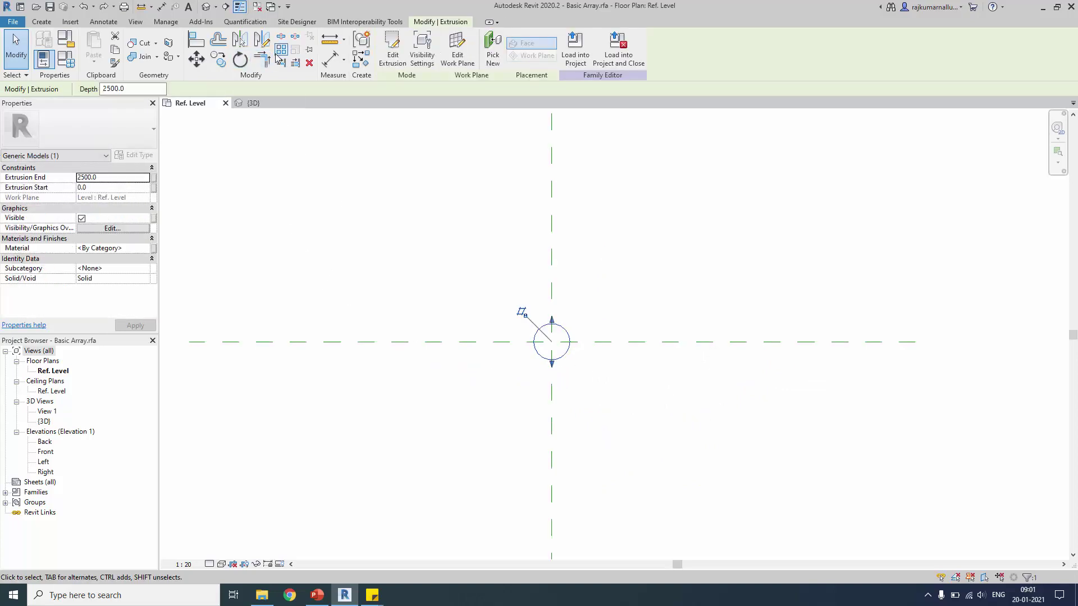
key("a")
key("r")
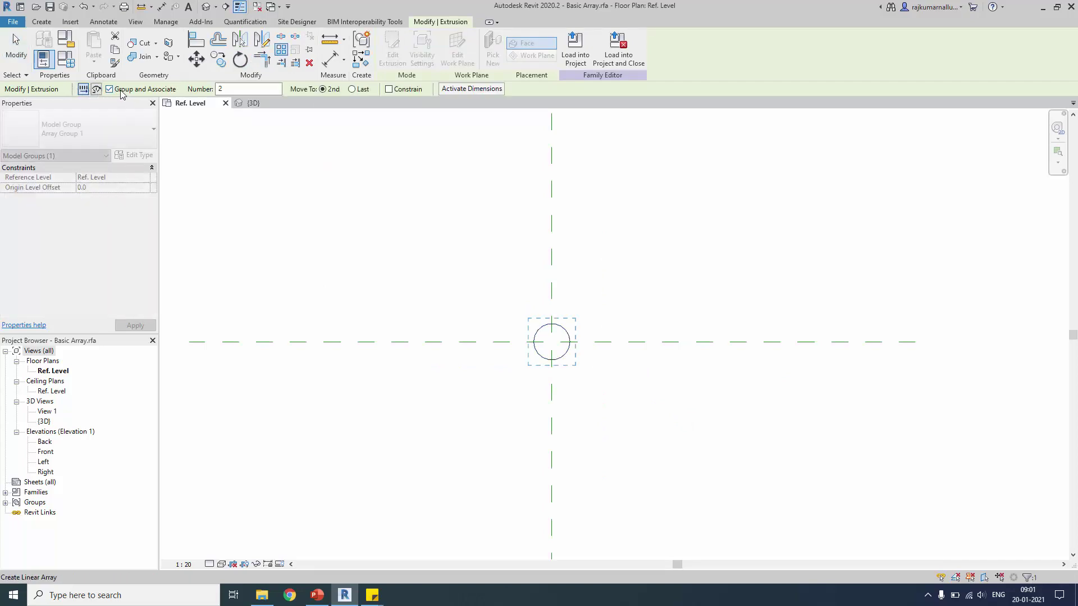
double_click(230, 91)
type("`5")
key("Return")
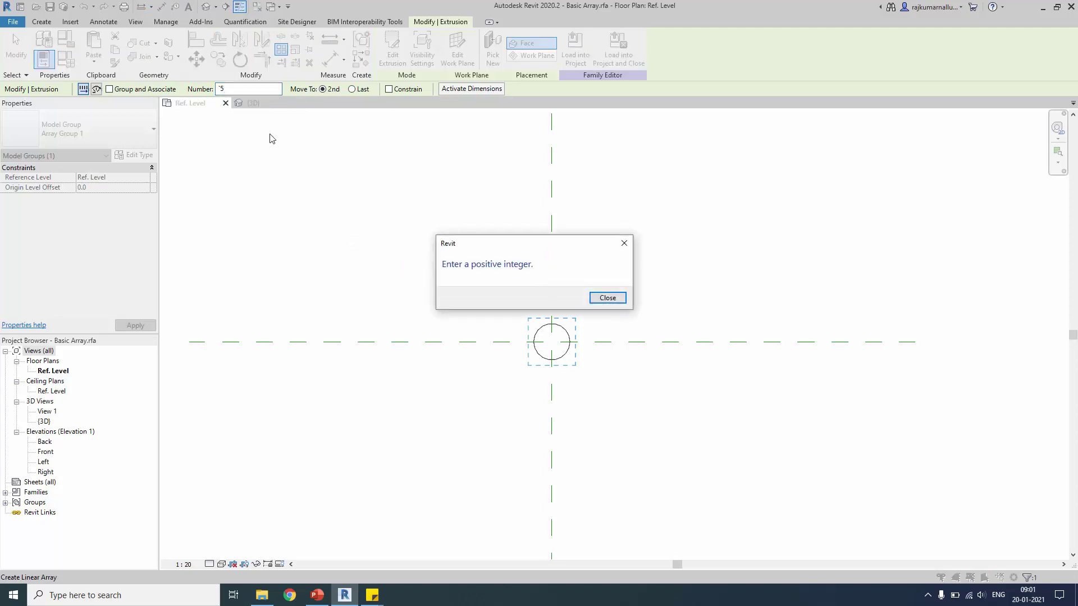
key("Return")
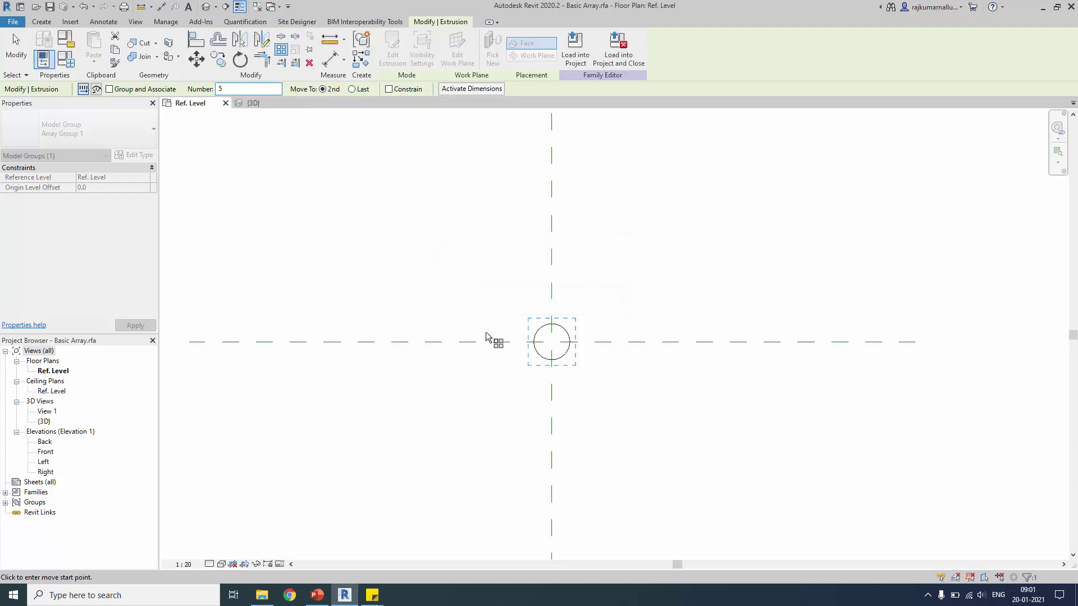
left_click(550, 364)
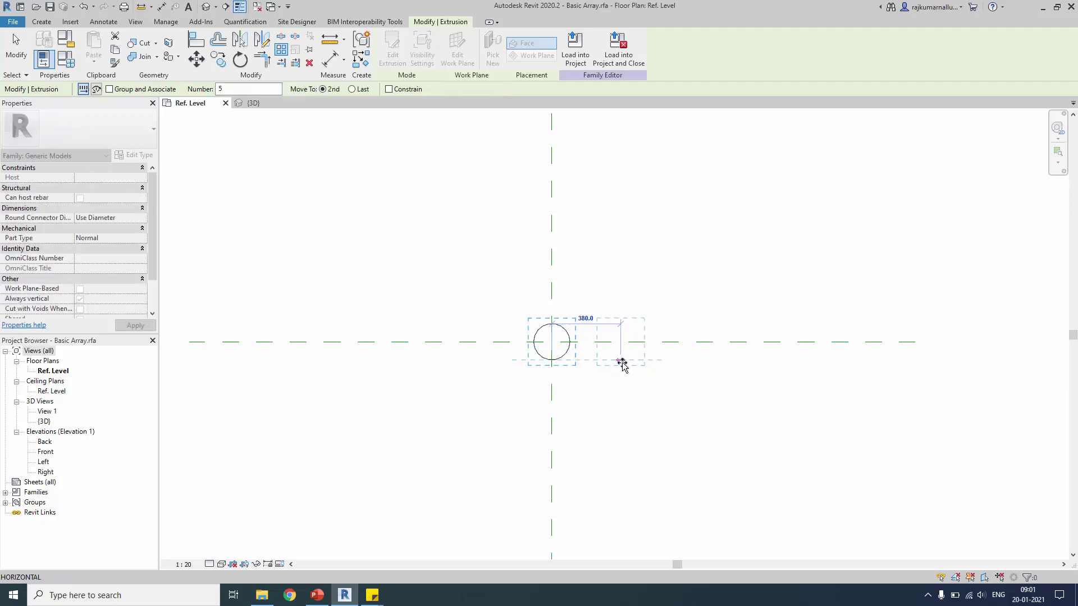
type("500")
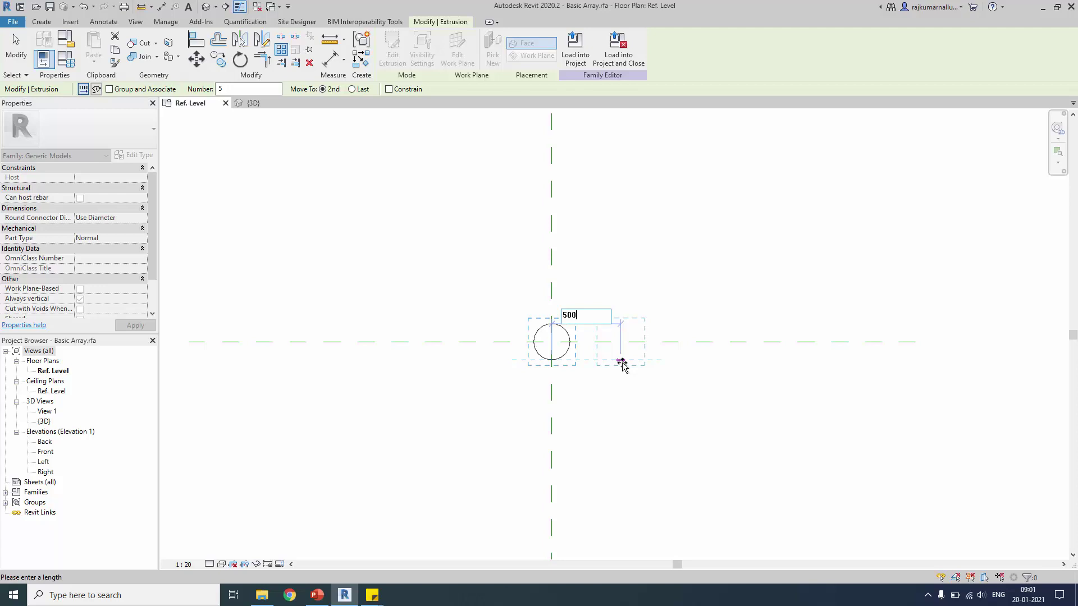
key("Return")
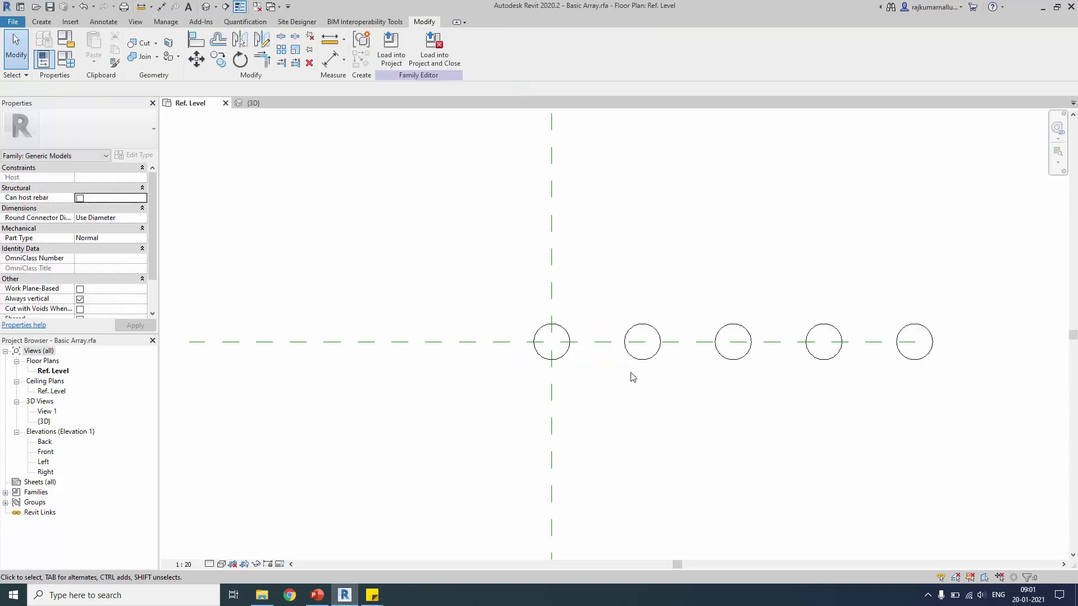
left_click(642, 360)
left_click(737, 362)
left_click(907, 359)
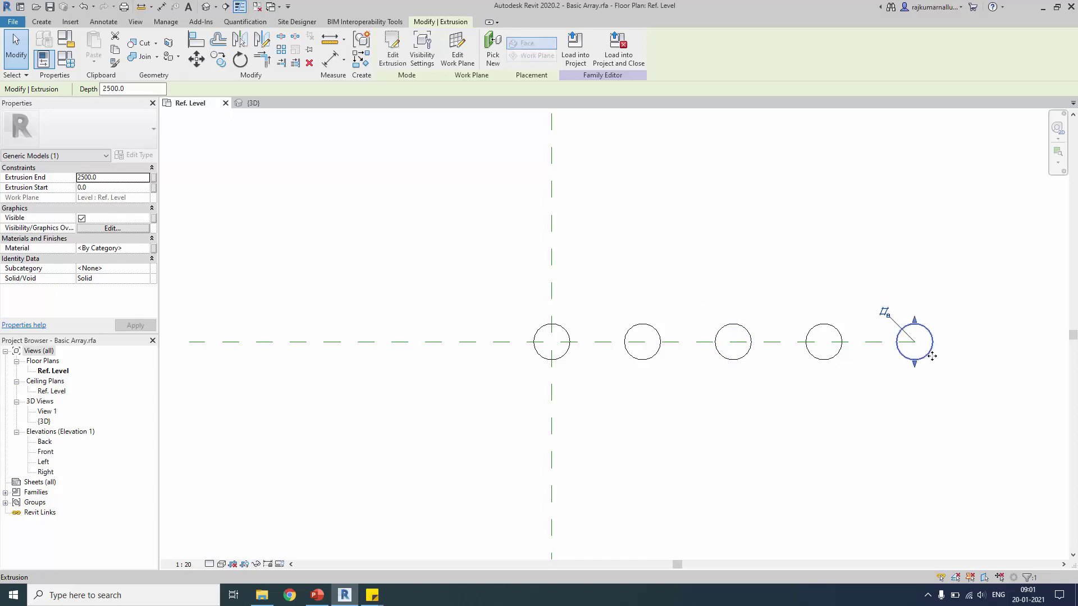
left_click_drag(929, 337, 625, 219)
left_click(751, 343)
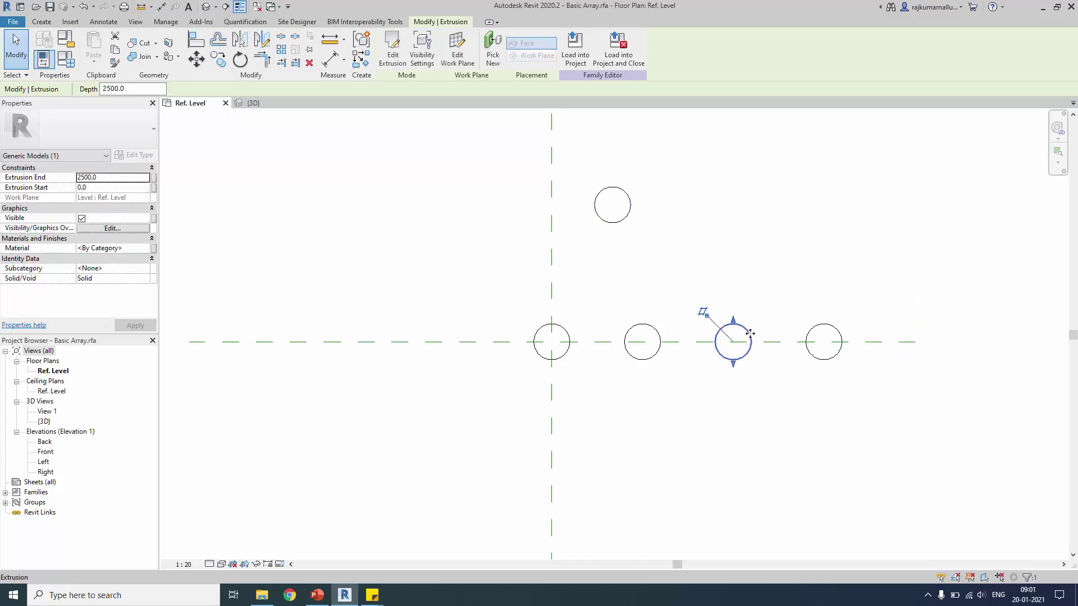
left_click_drag(751, 343, 753, 291)
left_click(799, 414)
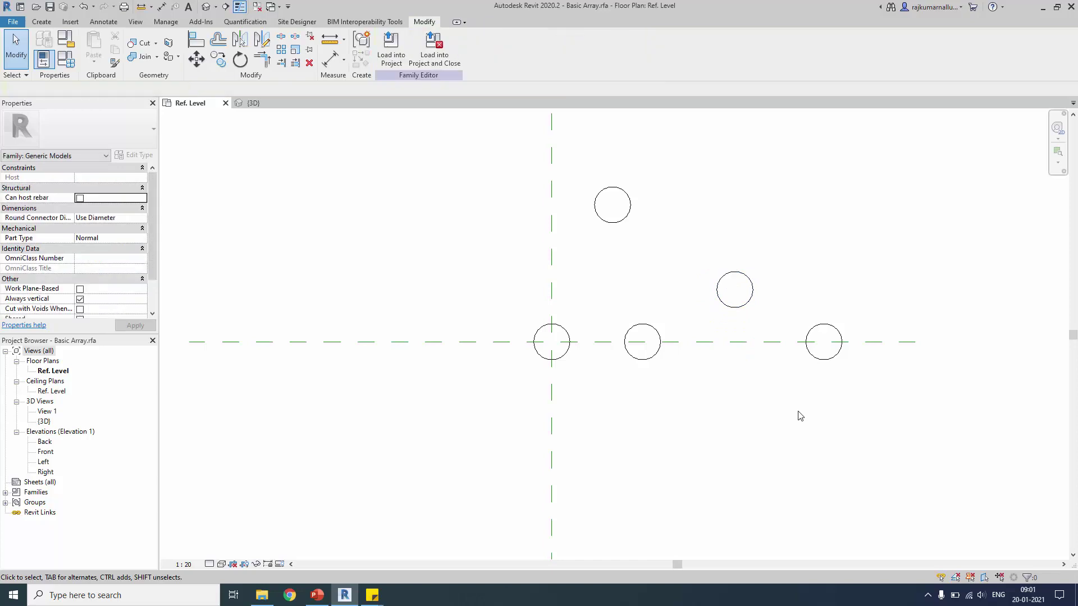
key("ctrl+z")
key("ctrl+z")
key("ctrl+z")
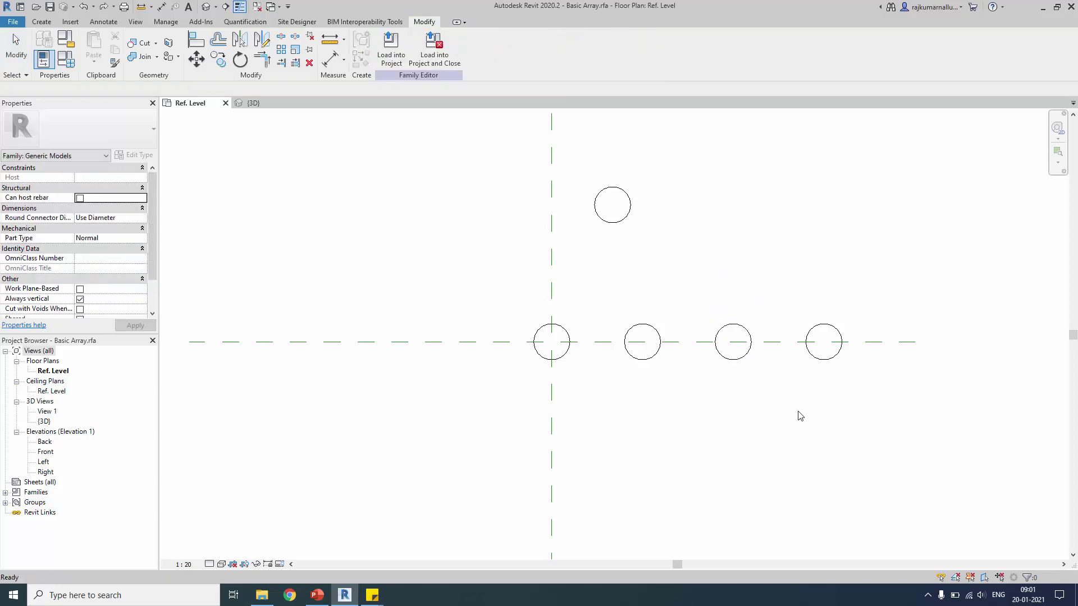
key("ctrl+z")
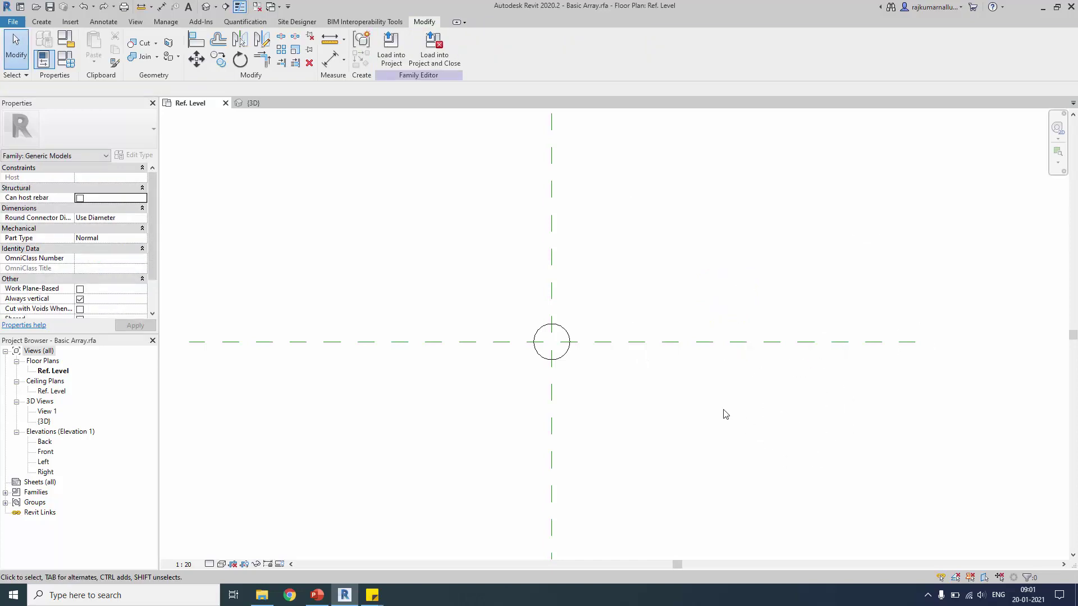
Step: Array the circle into a group of 10 copies spanning 2000 to the right
left_click(544, 360)
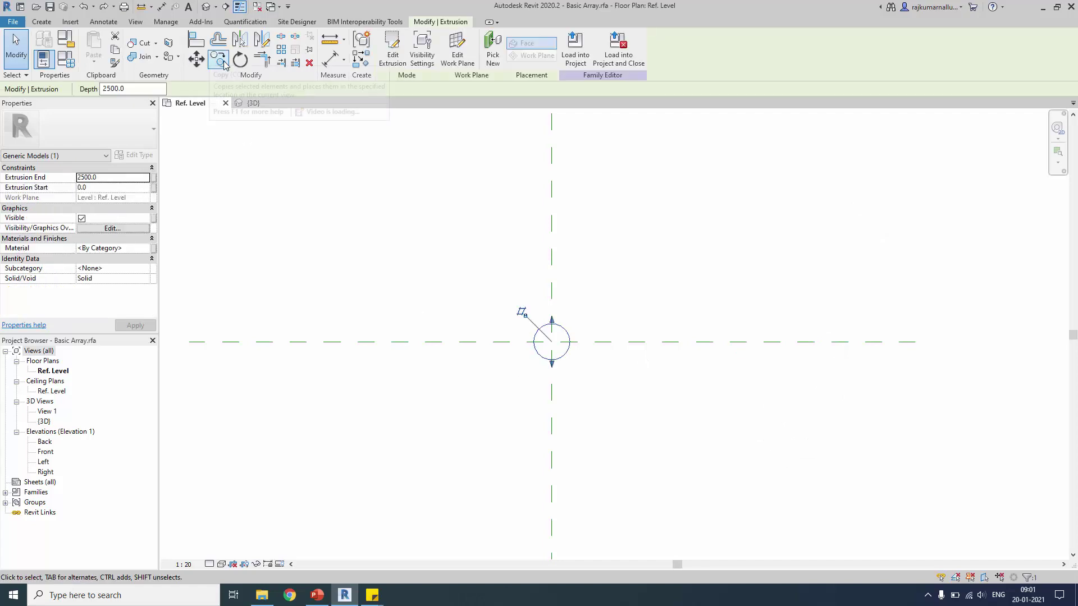
left_click(281, 50)
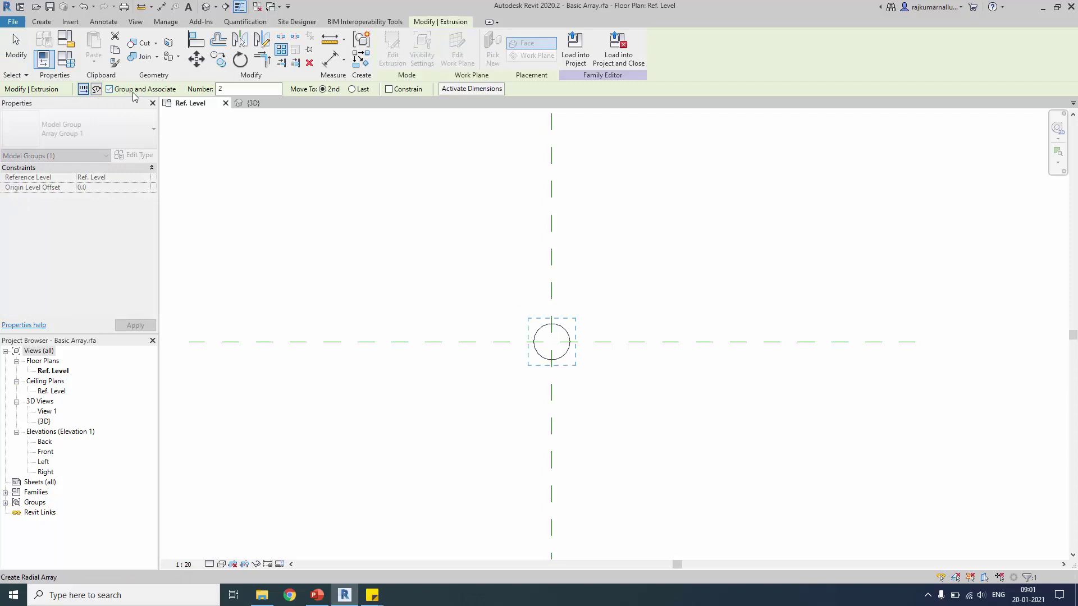
double_click(236, 90)
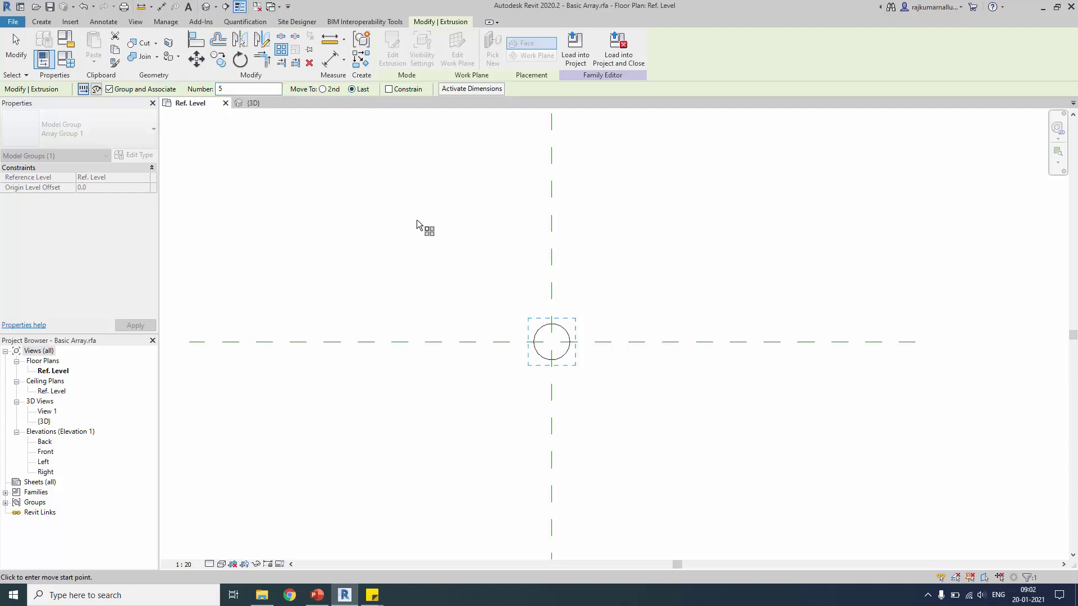
left_click(552, 361)
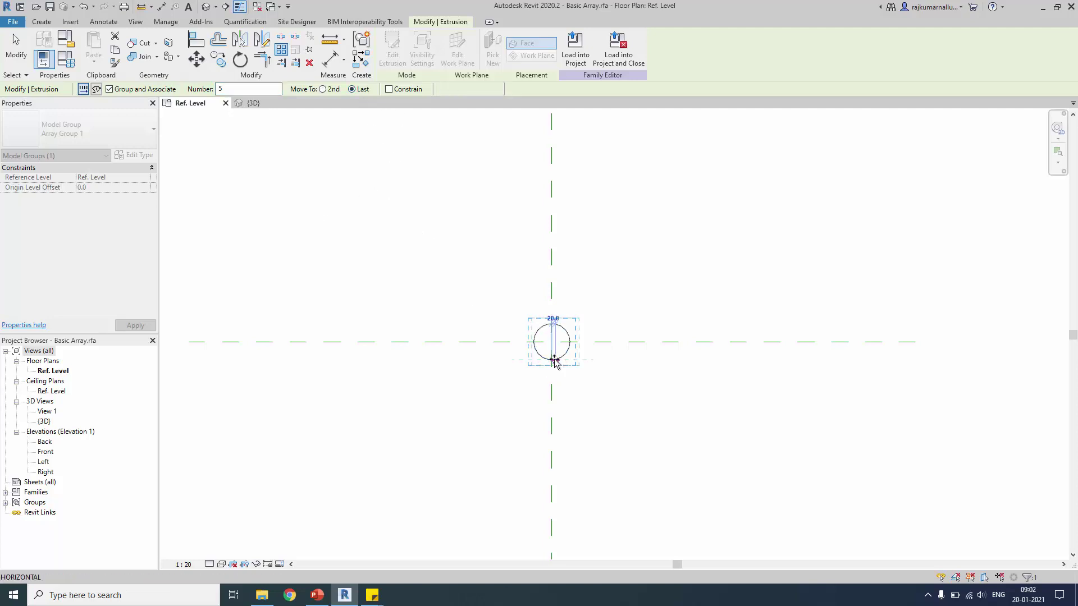
left_click(914, 358)
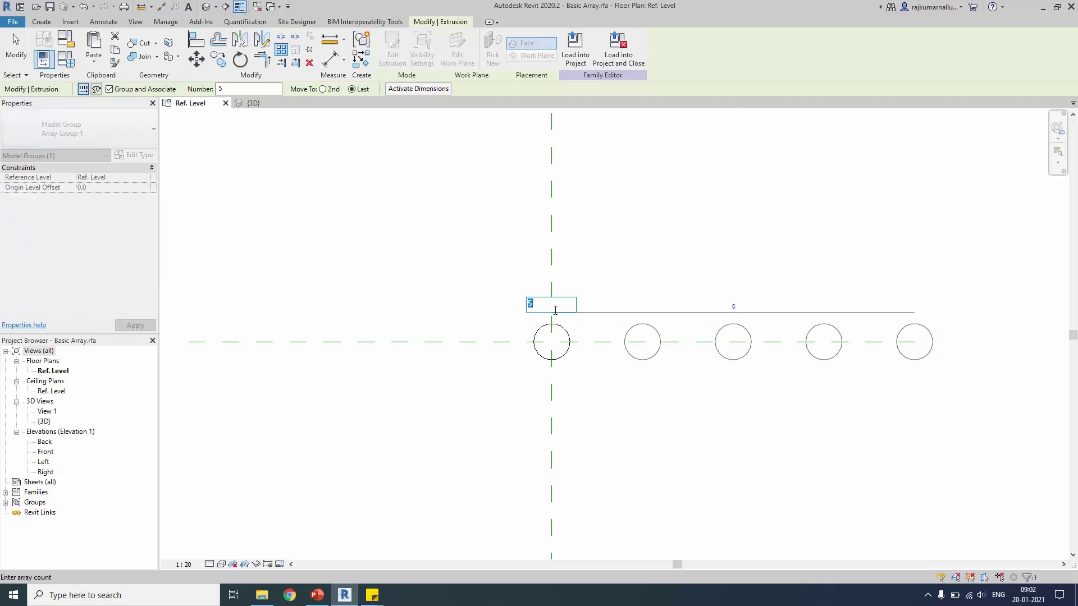
key("Return")
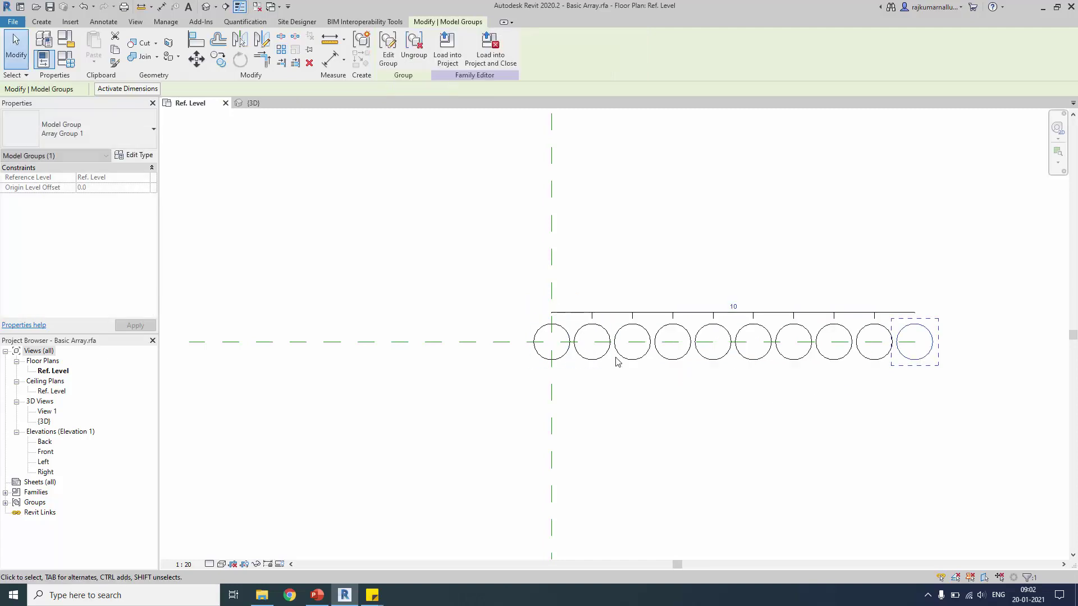
Step: Change the array group's count from 10 to 5
left_click(648, 376)
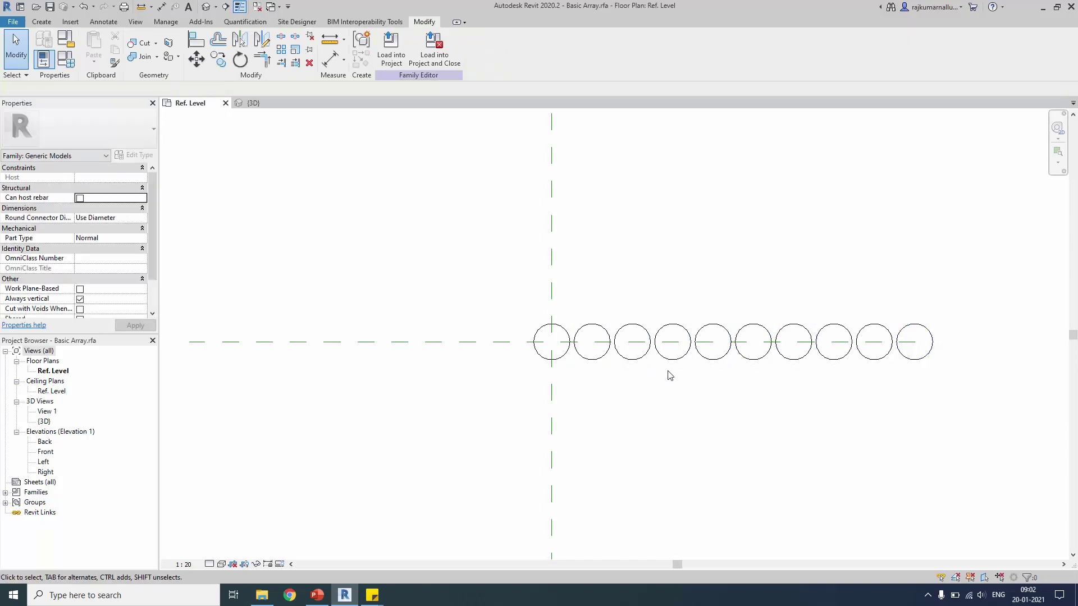
left_click(699, 354)
left_click(730, 305)
type("5")
key("Return")
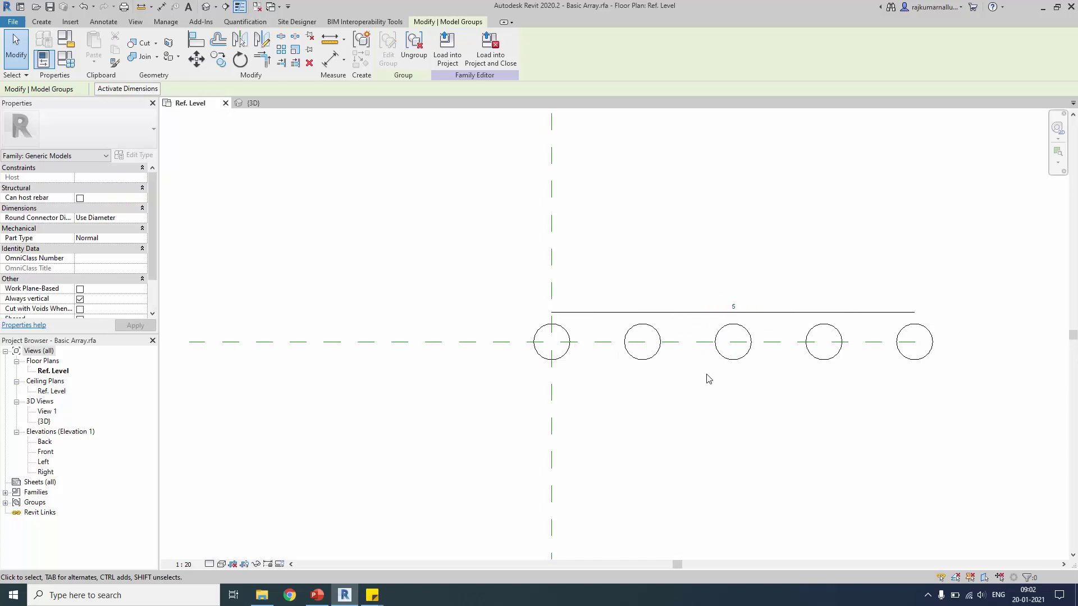
Step: Select all array group instances visible in the view and ungroup them into separate circles
left_click(762, 399)
left_click(733, 357)
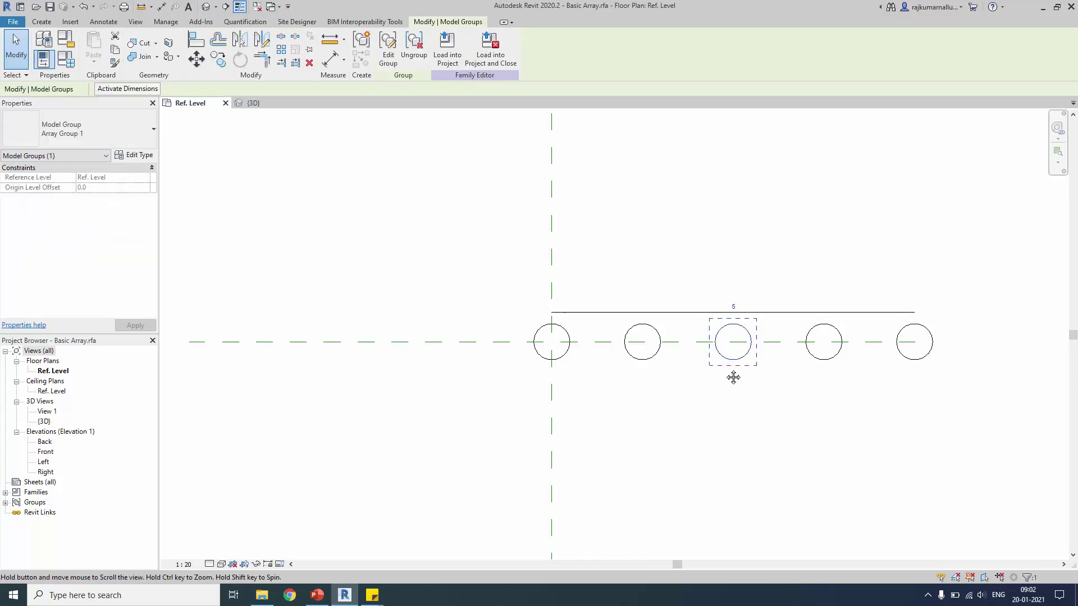
middle_click_drag(768, 387, 711, 372)
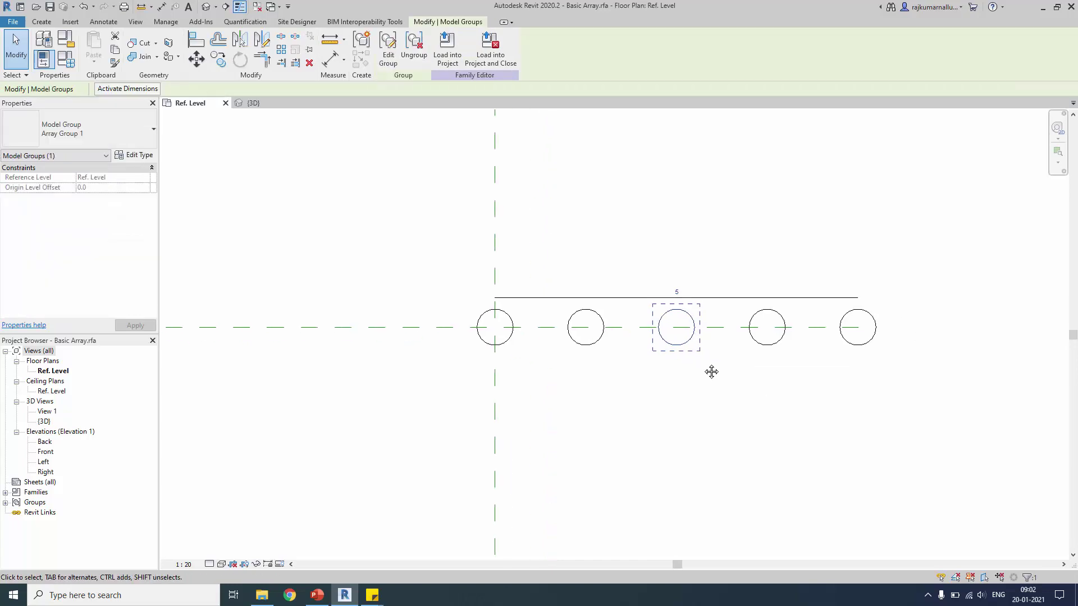
right_click(662, 350)
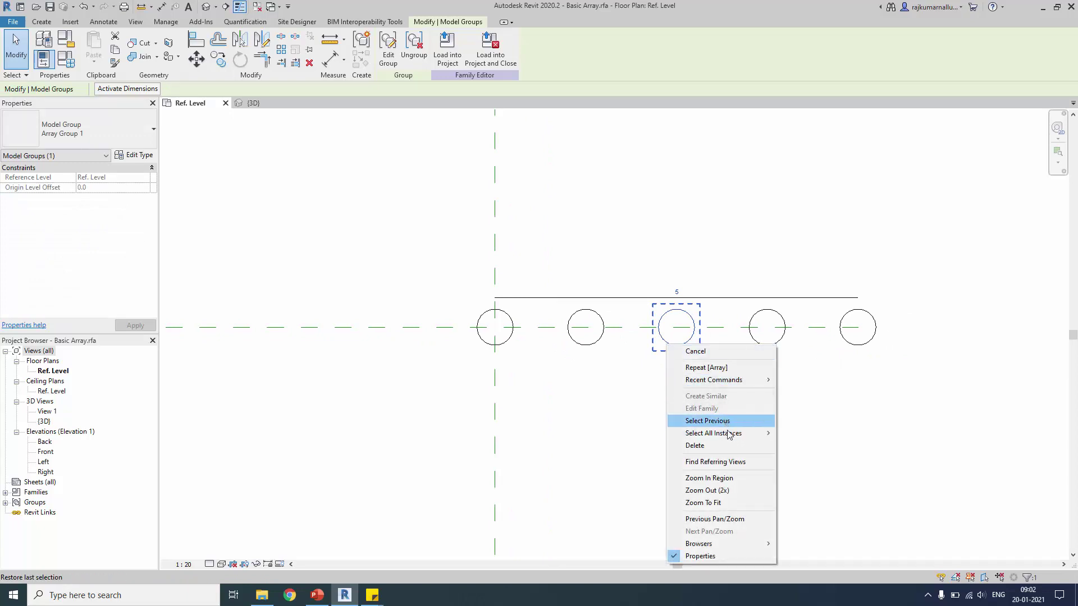
mouse_move(729, 435)
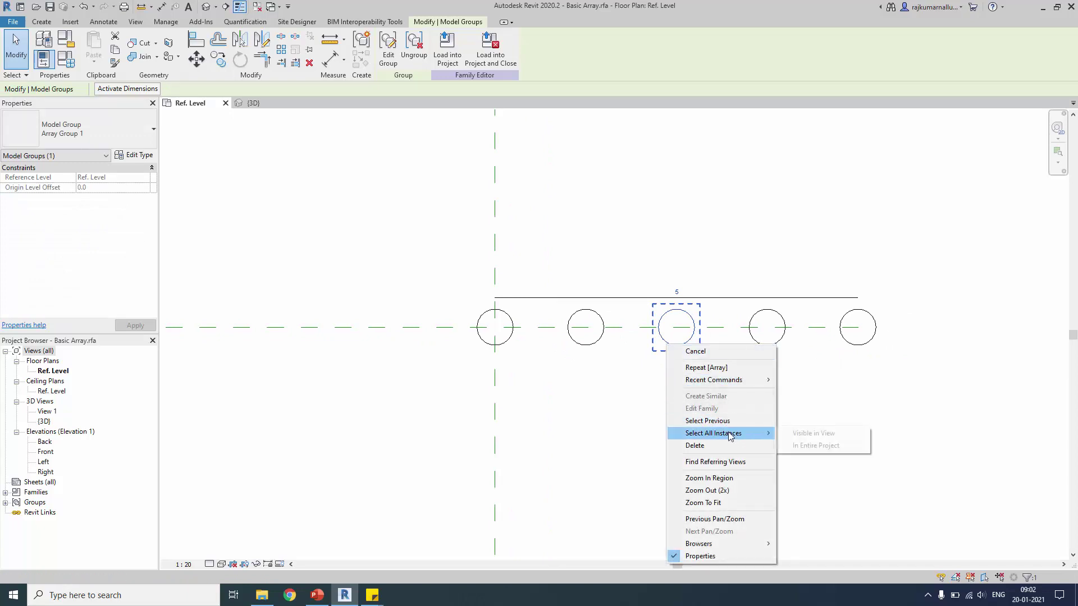
left_click(803, 433)
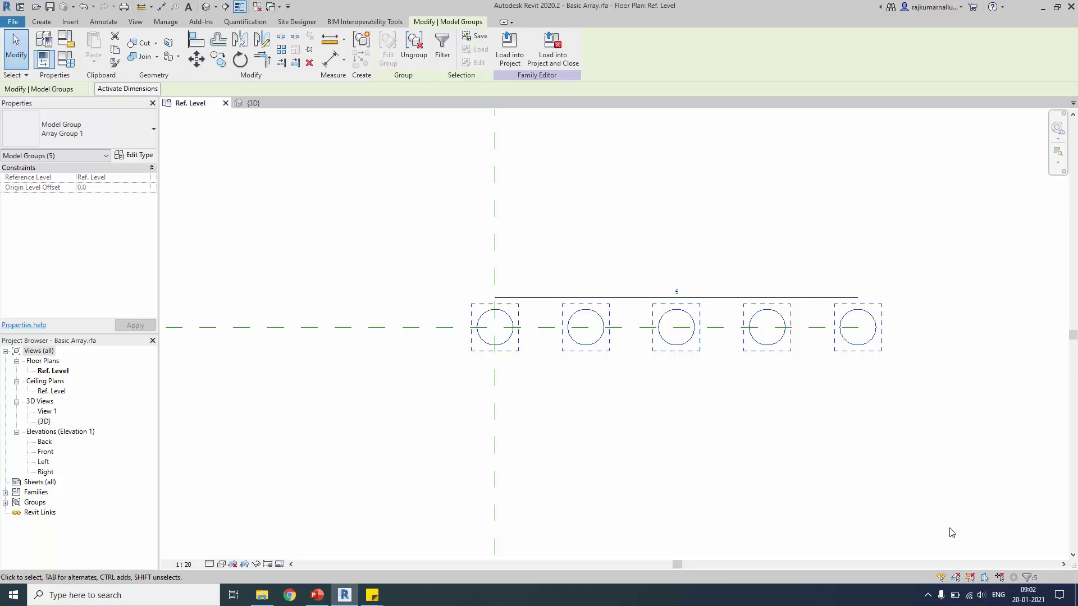
left_click(414, 49)
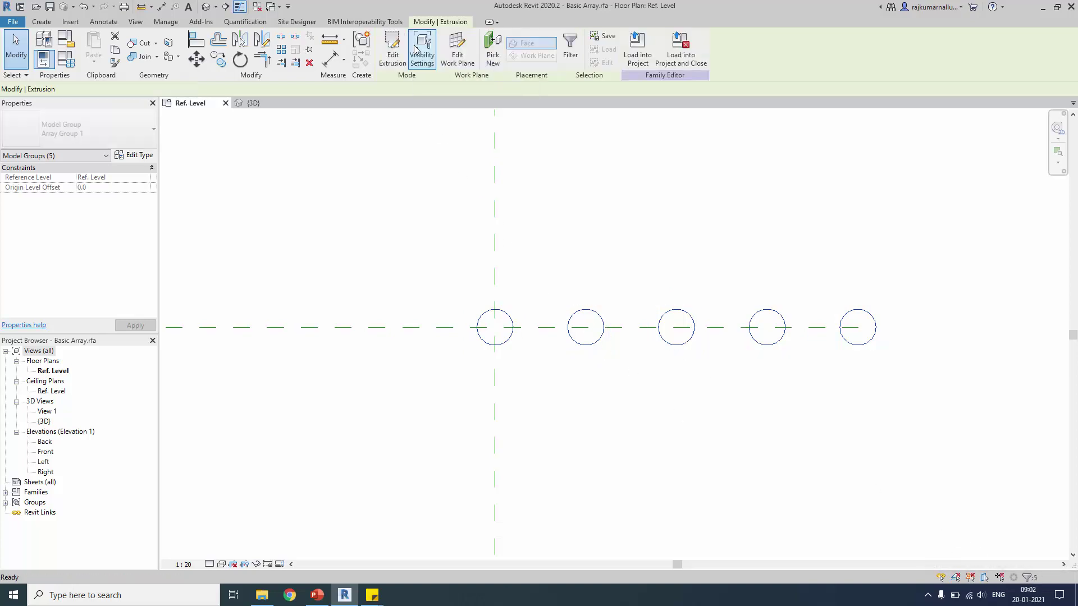
Step: Drag the second circle up and the third circle down off the horizontal axis
left_click(593, 375)
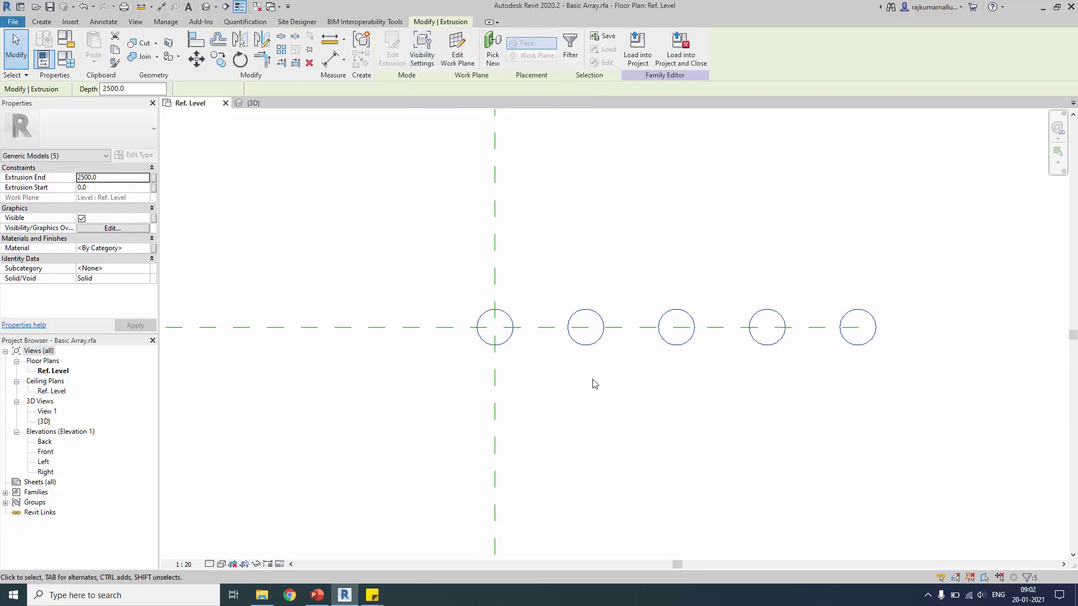
left_click(583, 344)
left_click_drag(600, 341, 598, 287)
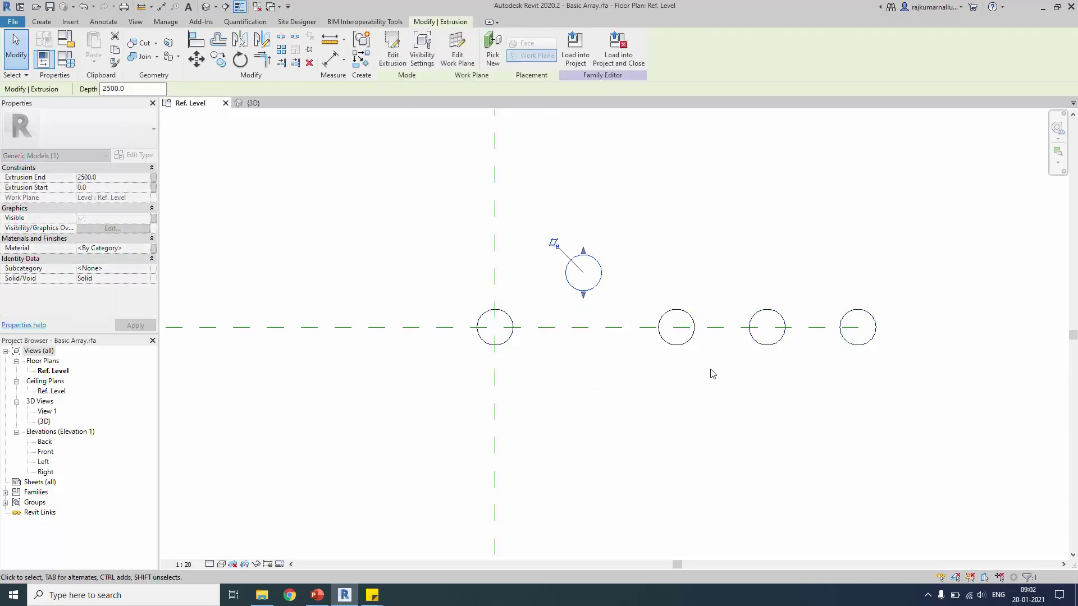
left_click(688, 341)
left_click_drag(688, 341, 714, 449)
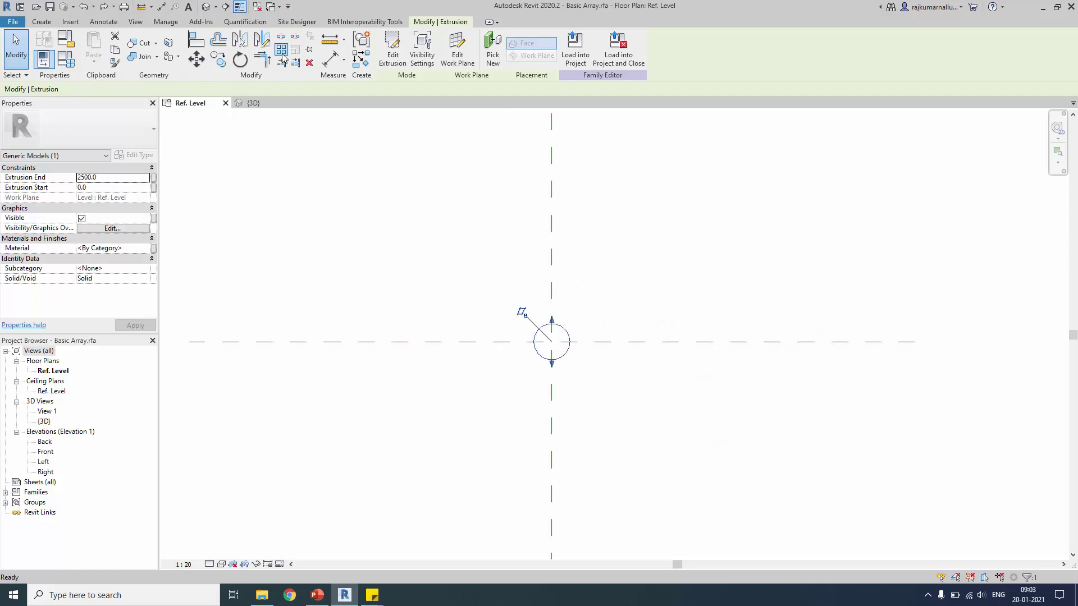
left_click(281, 49)
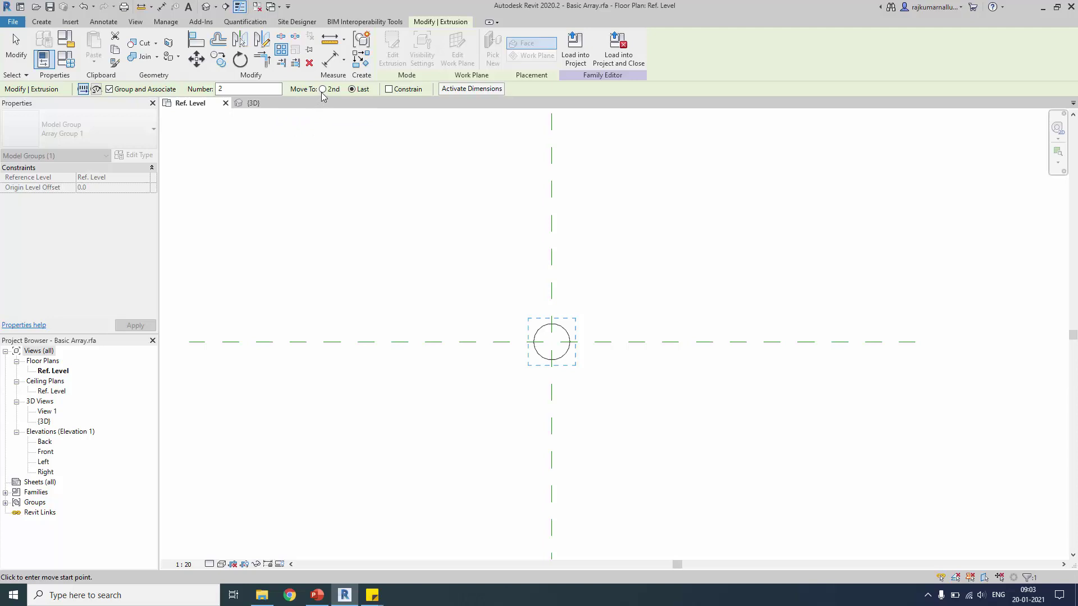
double_click(267, 88)
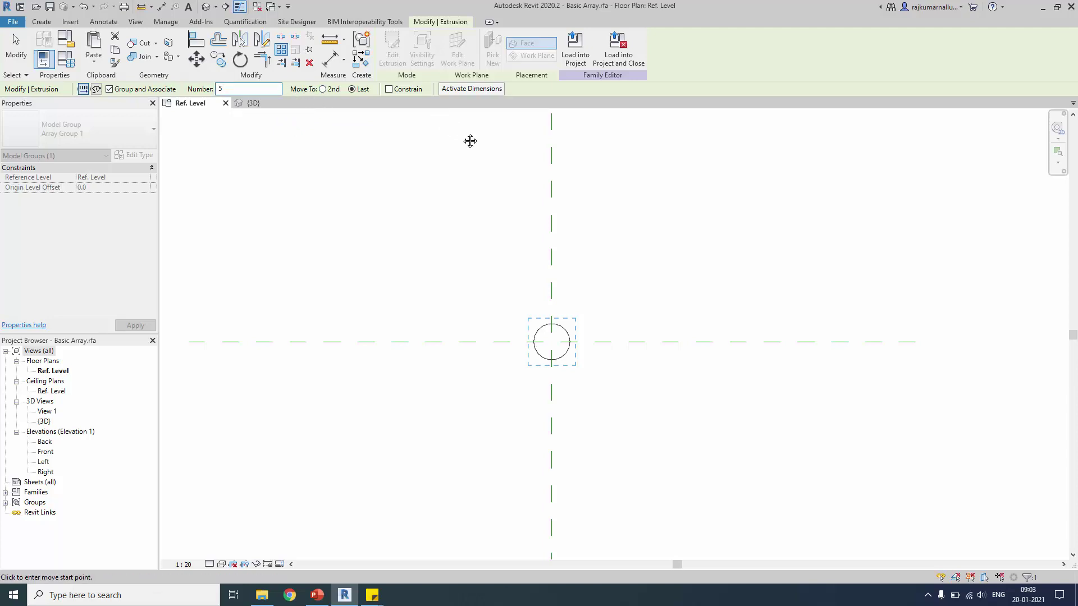
left_click(418, 90)
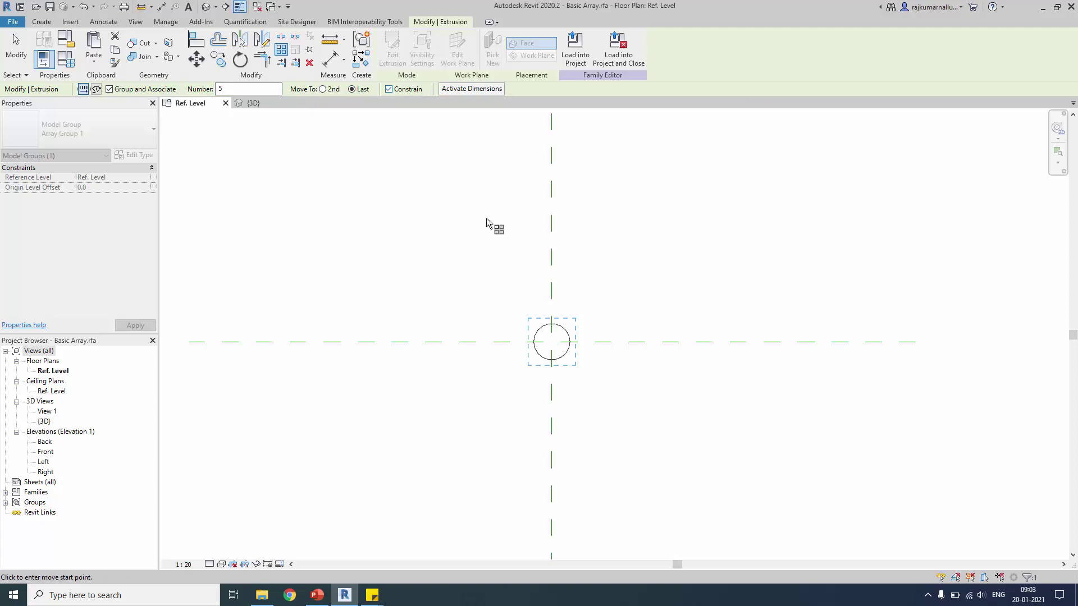
left_click(551, 342)
scroll(551, 342, "down", 1)
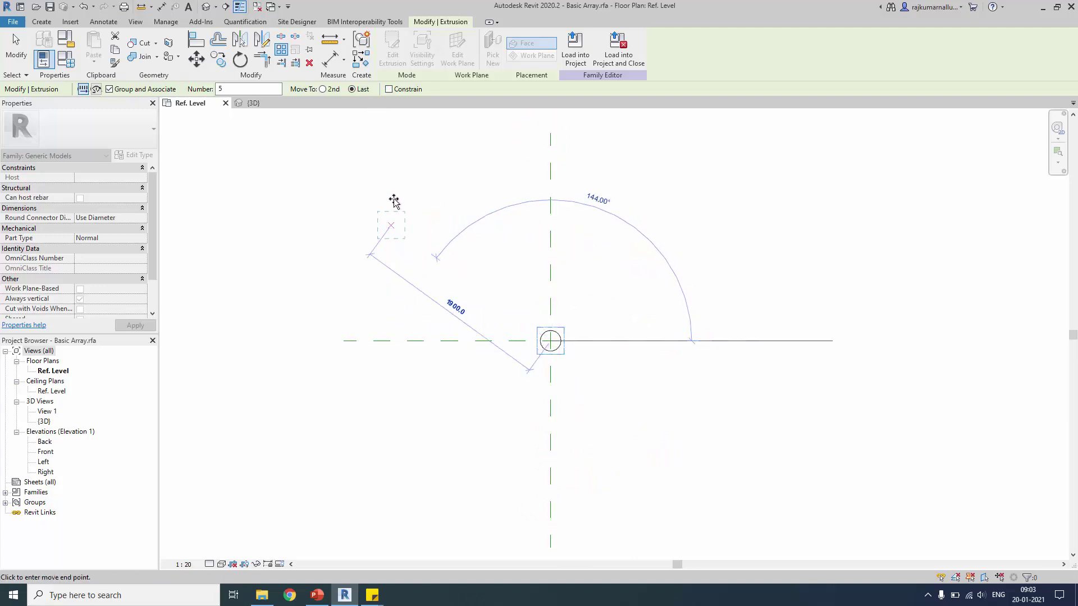
left_click(400, 89)
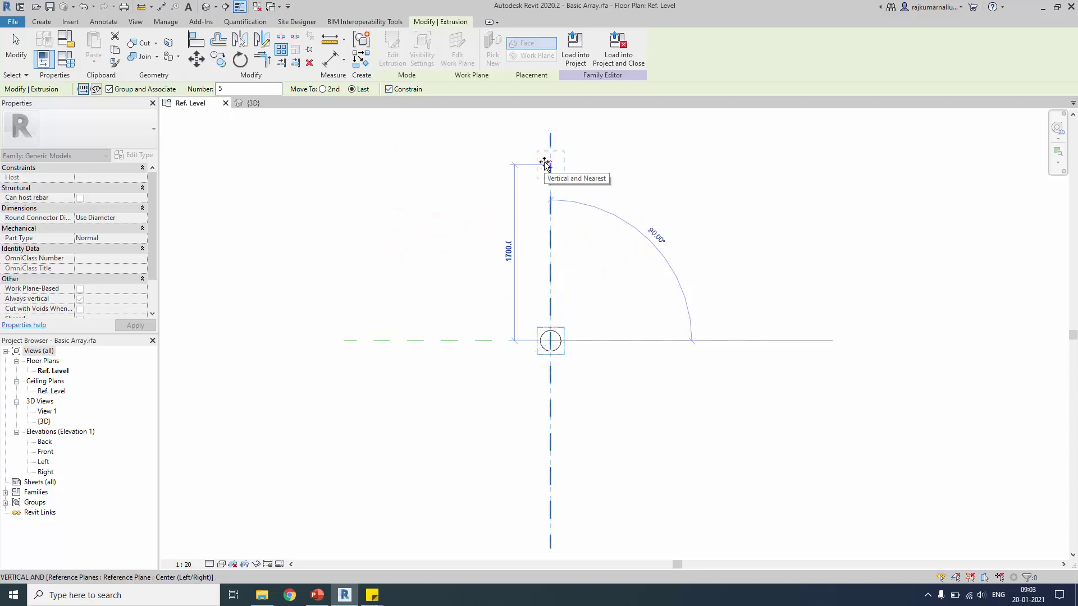
left_click(544, 163)
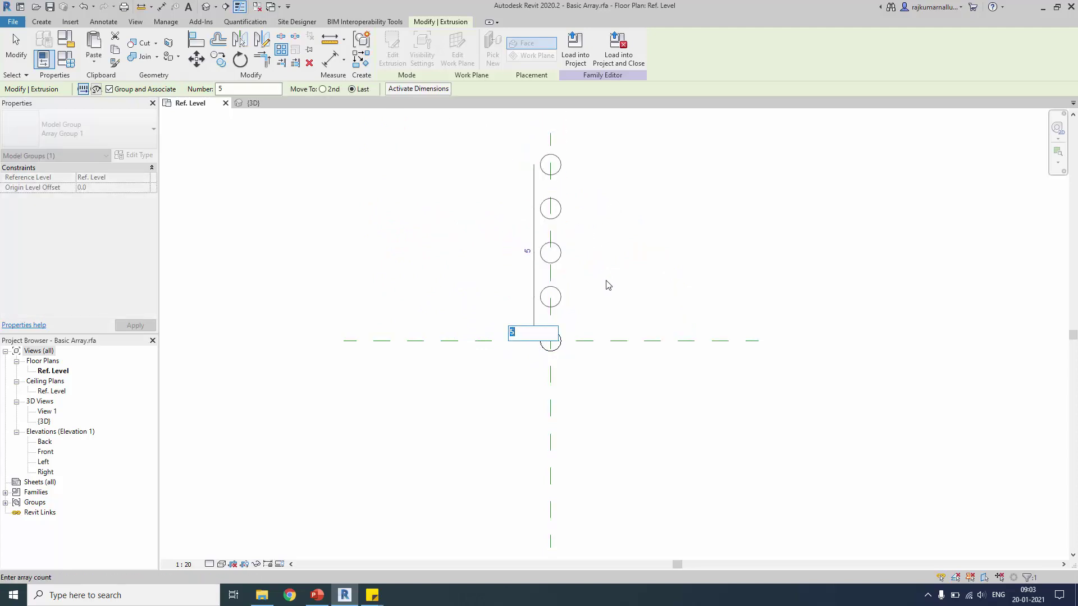
key("Return")
key("Escape")
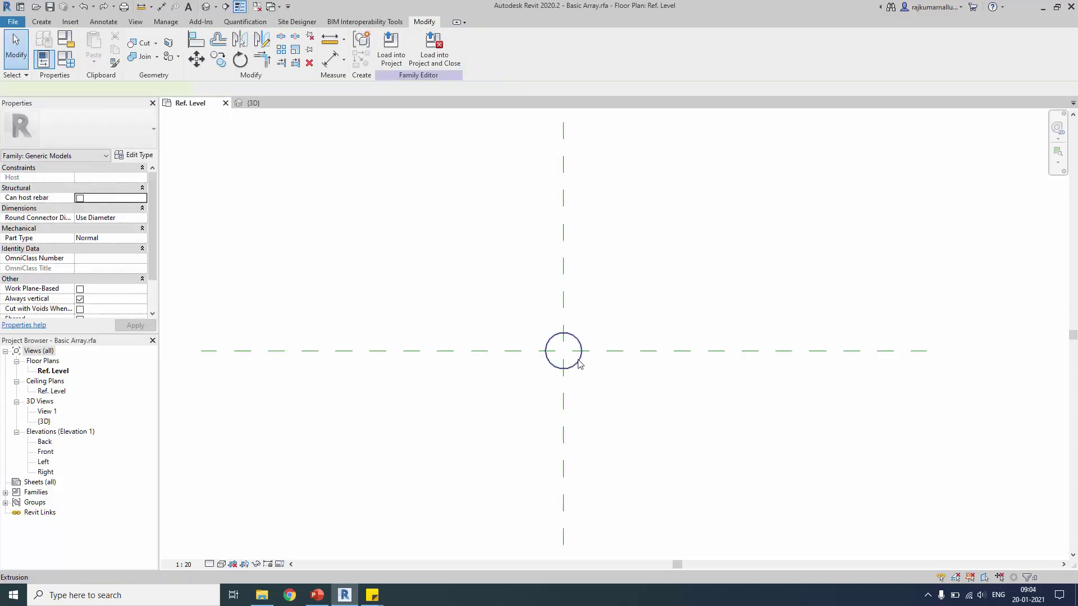
left_click(578, 363)
key("a")
key("r")
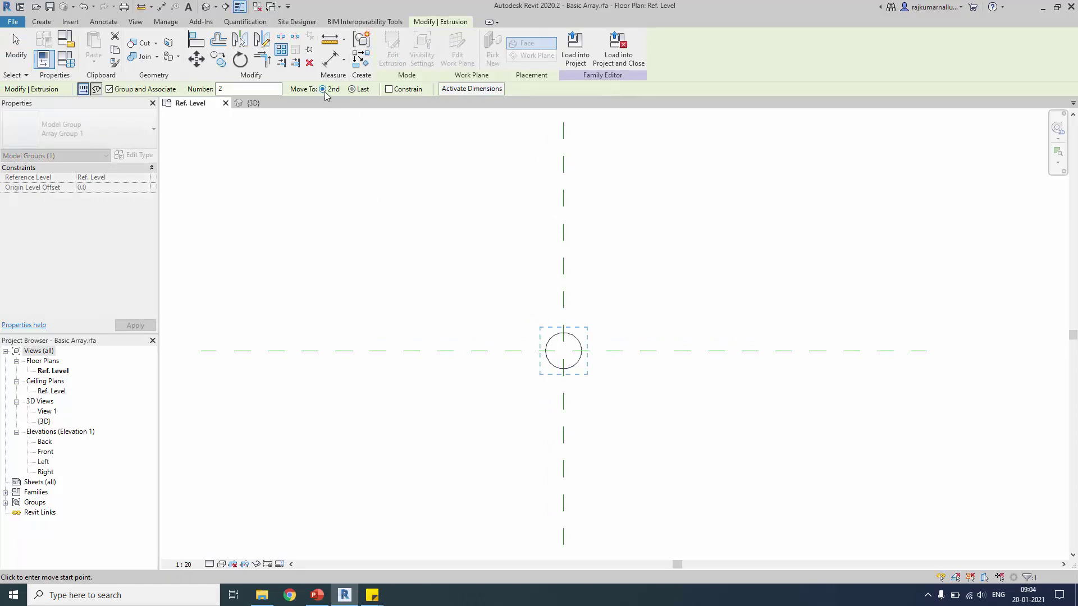
Step: Cancel the pending array and move the cylinder 640 up the vertical reference plane with MV
key("Escape")
key("Escape")
left_click(580, 371)
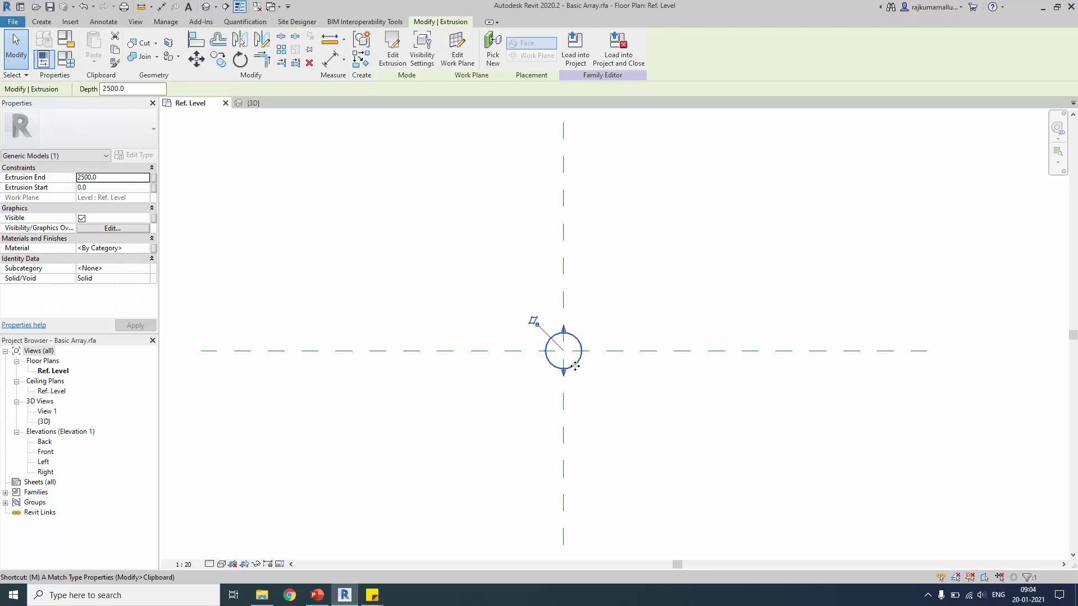
key("m")
key("v")
left_click(562, 369)
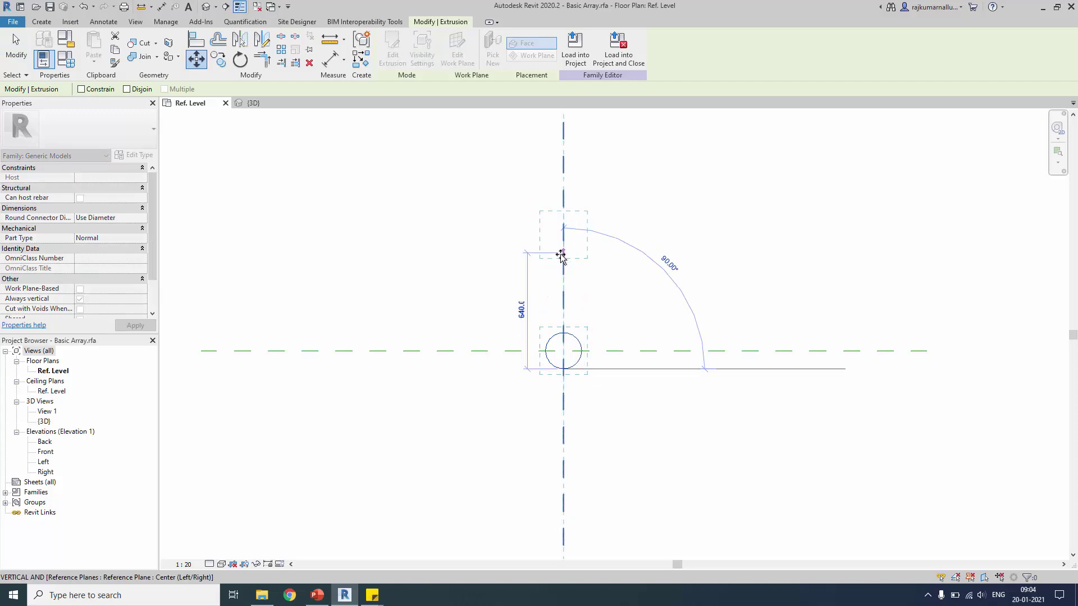
left_click(562, 253)
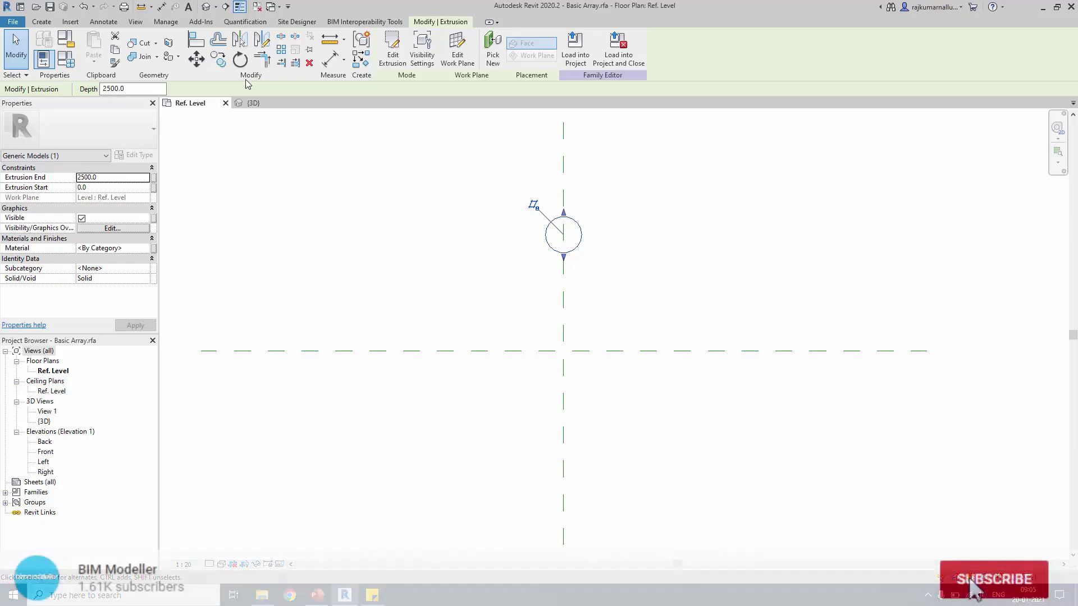
Step: Start a radial array centred on the plane intersection, trying count 2 and dismissing the warning
left_click(281, 49)
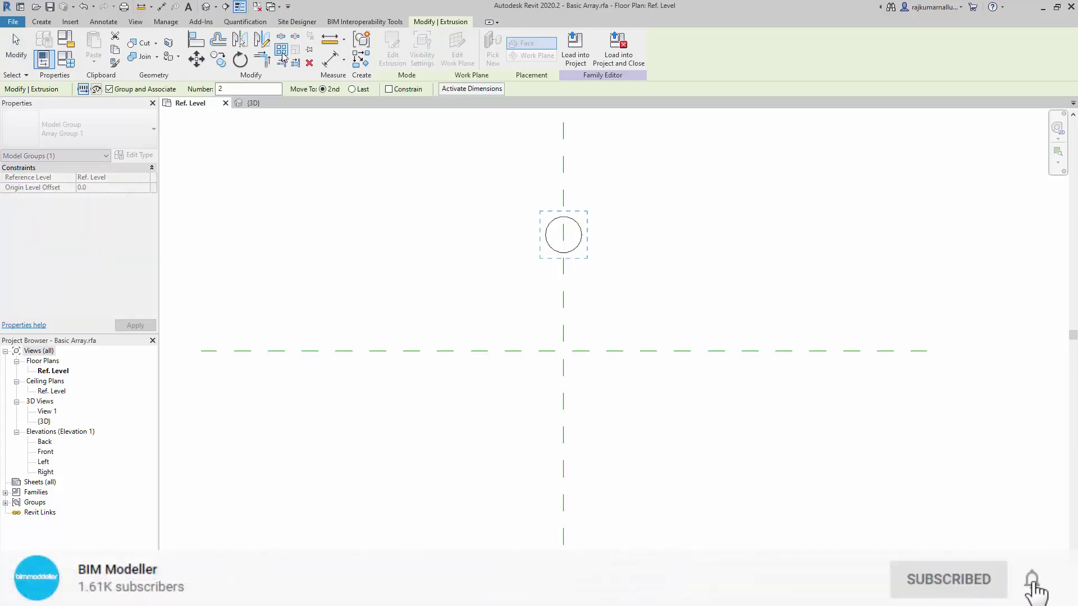
left_click(97, 90)
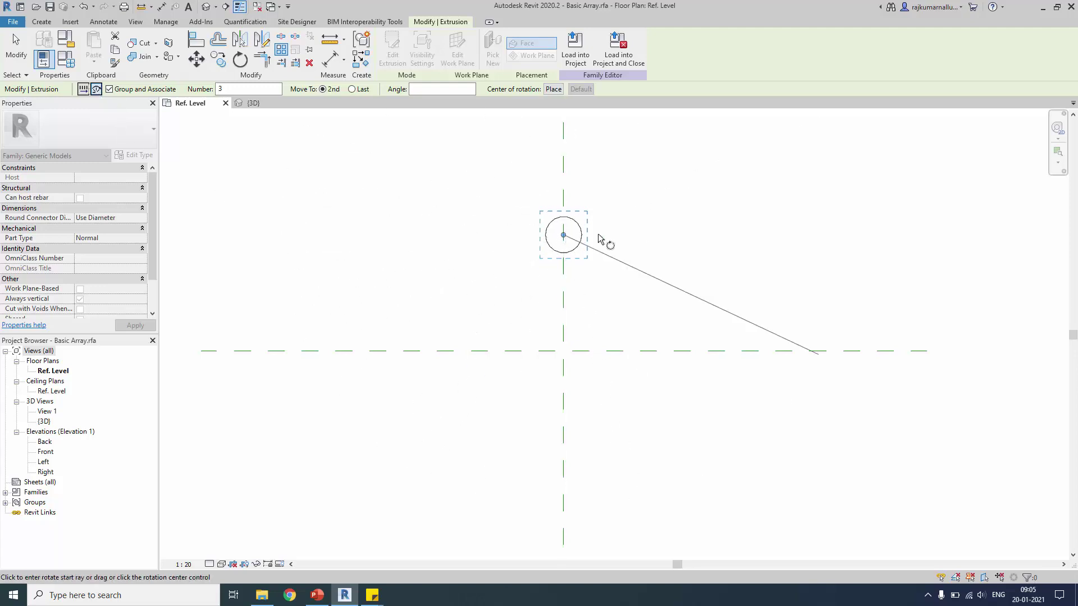
left_click(550, 89)
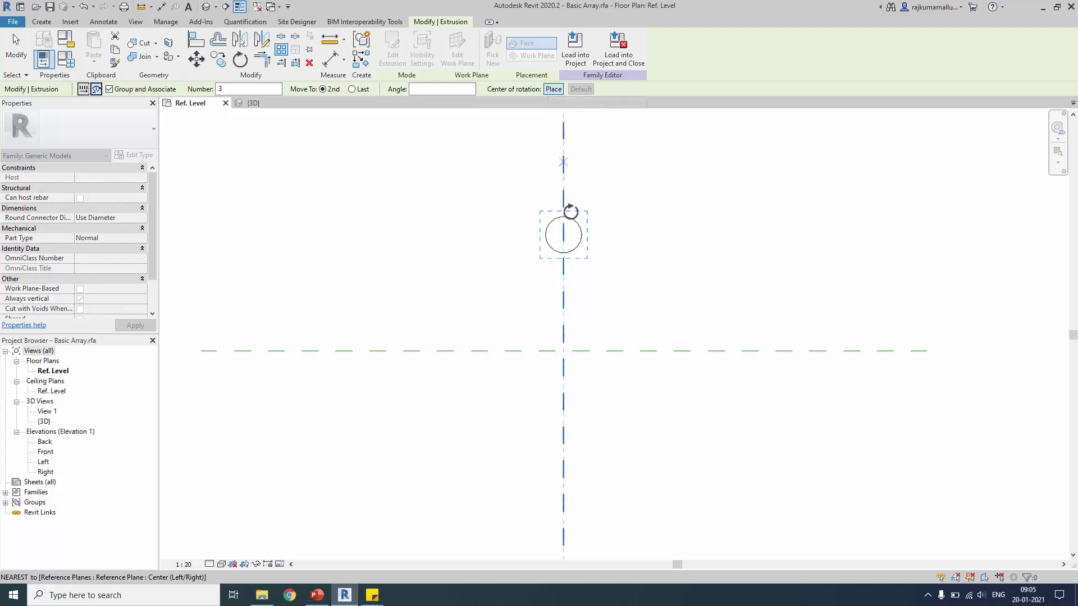
left_click(563, 351)
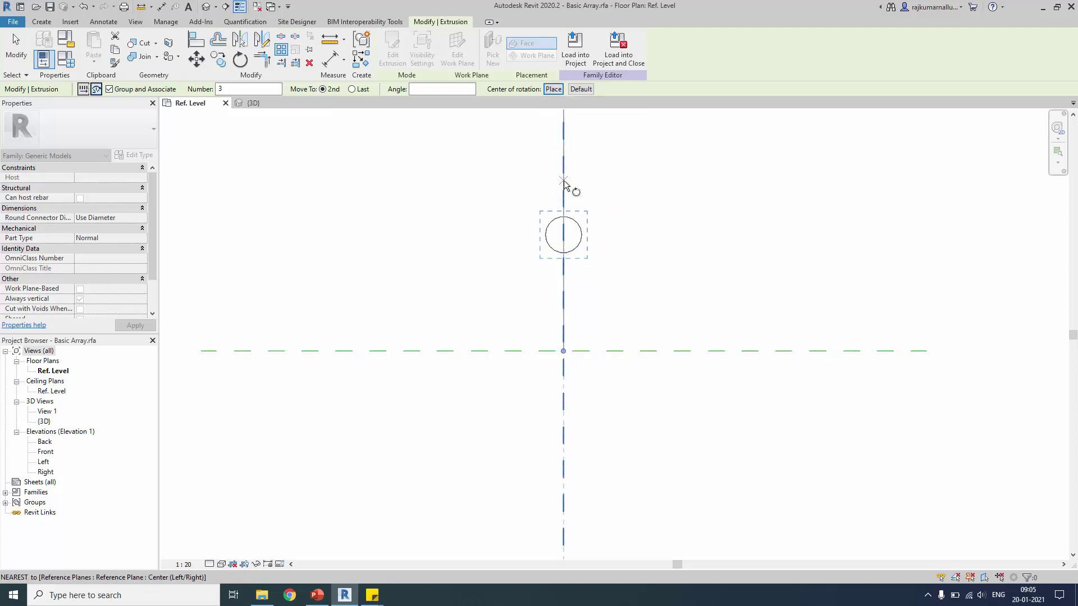
left_click(323, 89)
left_click(246, 89)
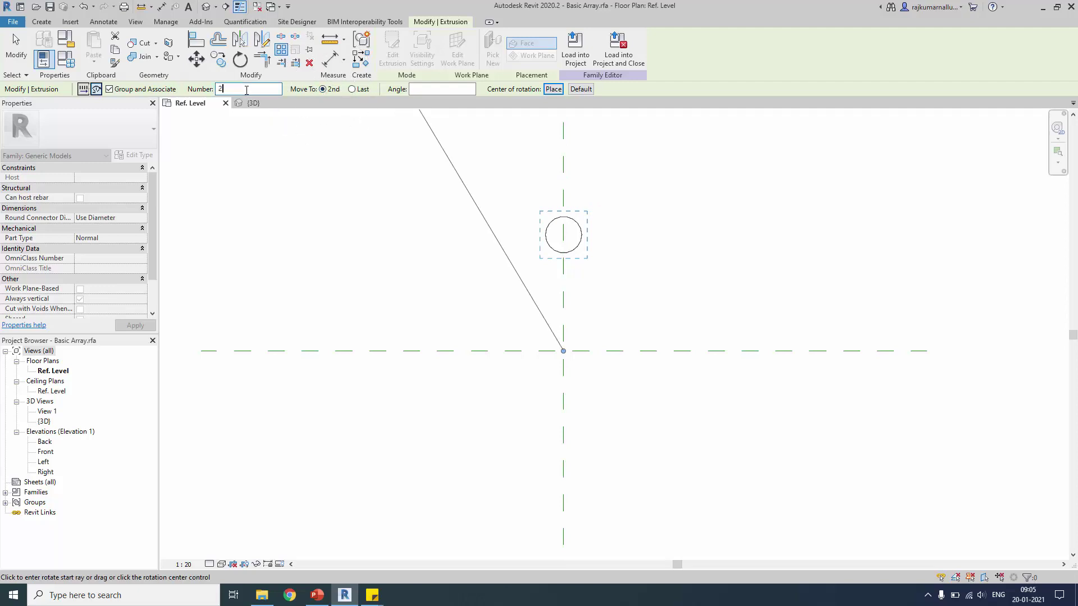
type("2")
left_click(376, 204)
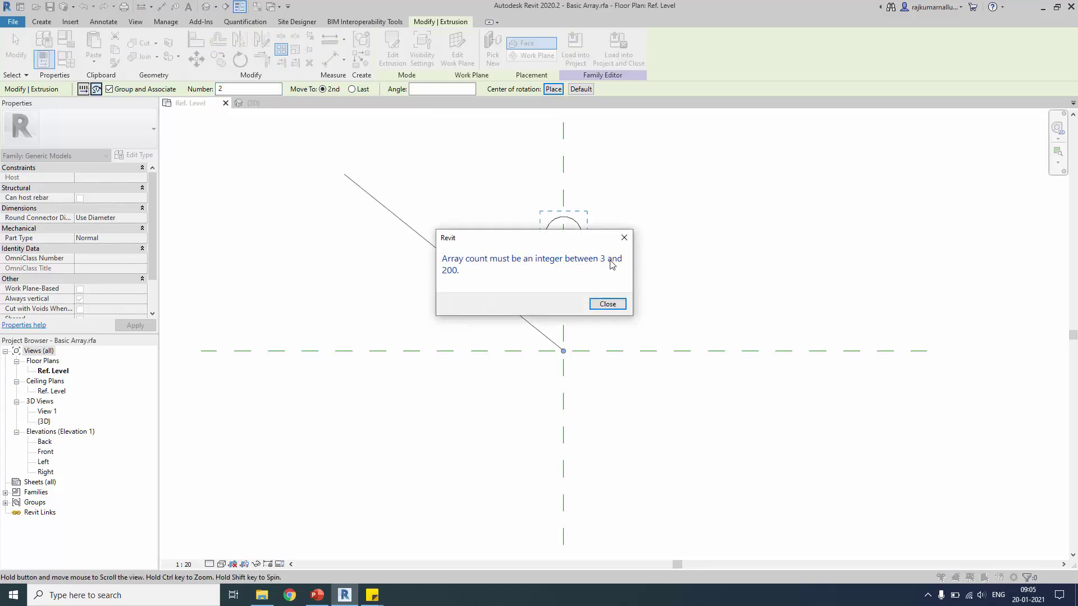
left_click(607, 304)
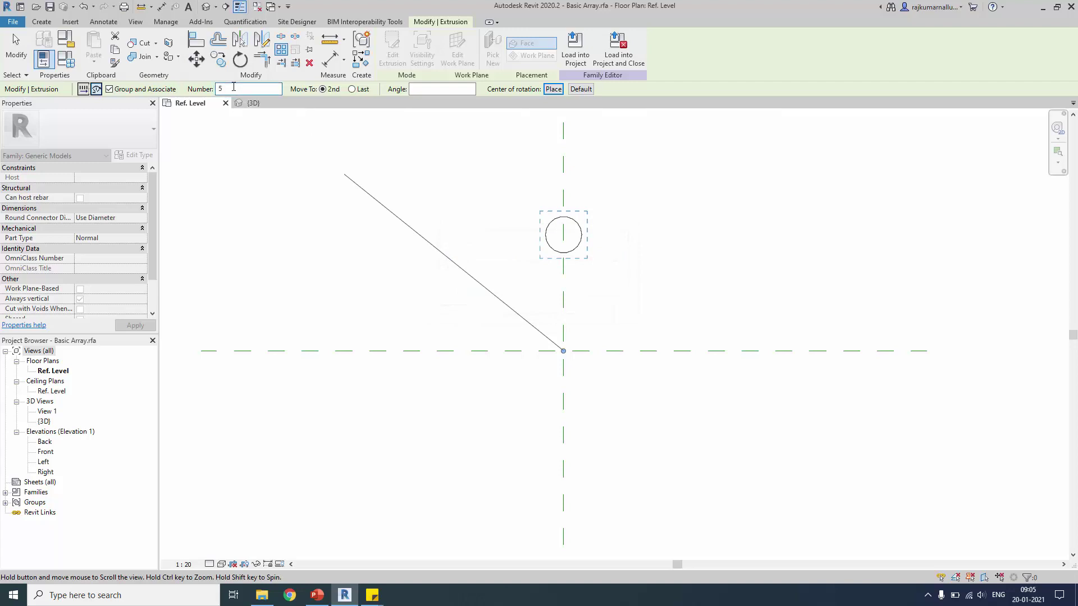
Step: Re-place the centre at the crossing and draw a 36° sweep from the top circle
left_click(419, 88)
left_click(243, 90)
left_click(551, 89)
left_click(564, 350)
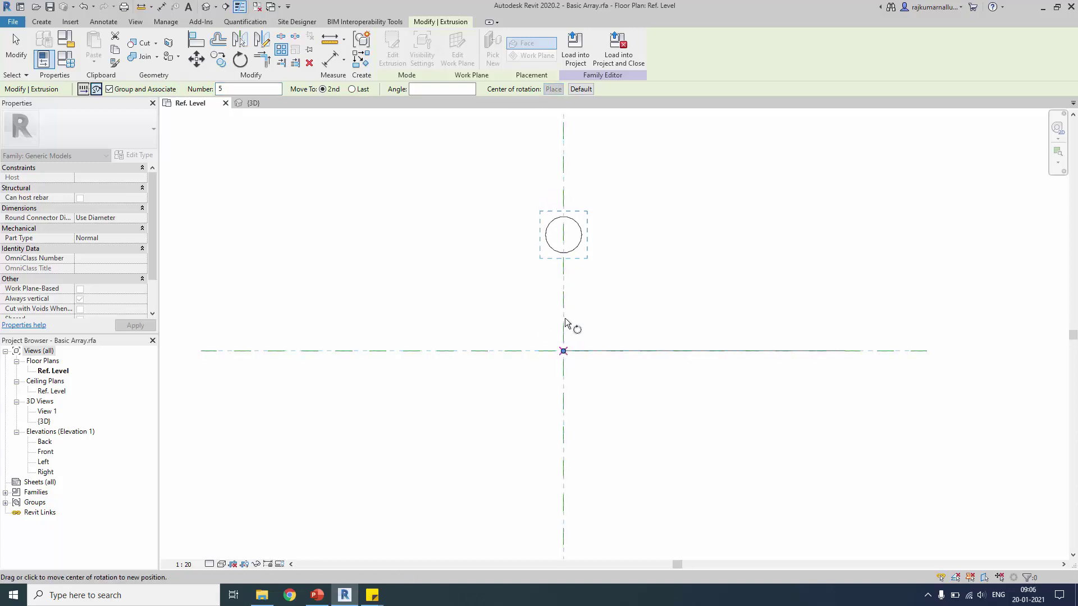
left_click(564, 235)
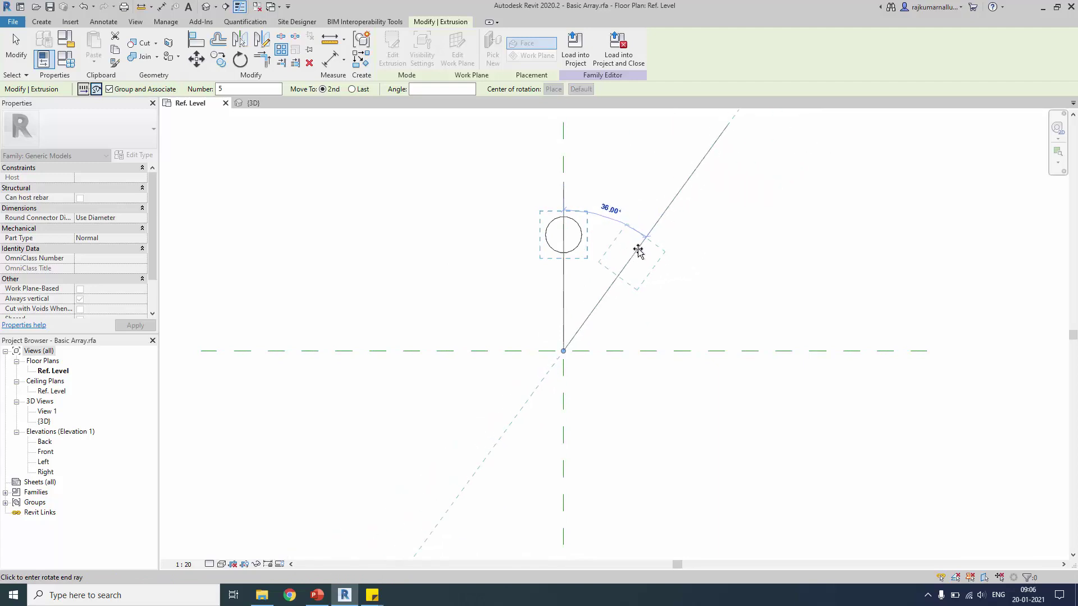
left_click(638, 250)
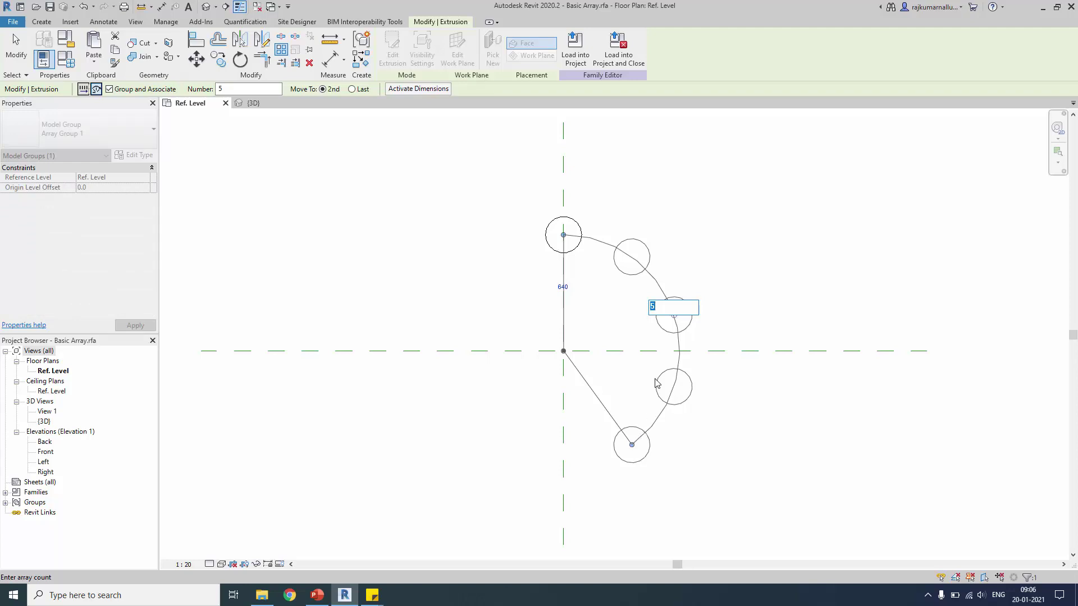
Step: Set the radial array to 10 copies, reject 25 at the maximum warning, then undo the ring
type("10")
key("Return")
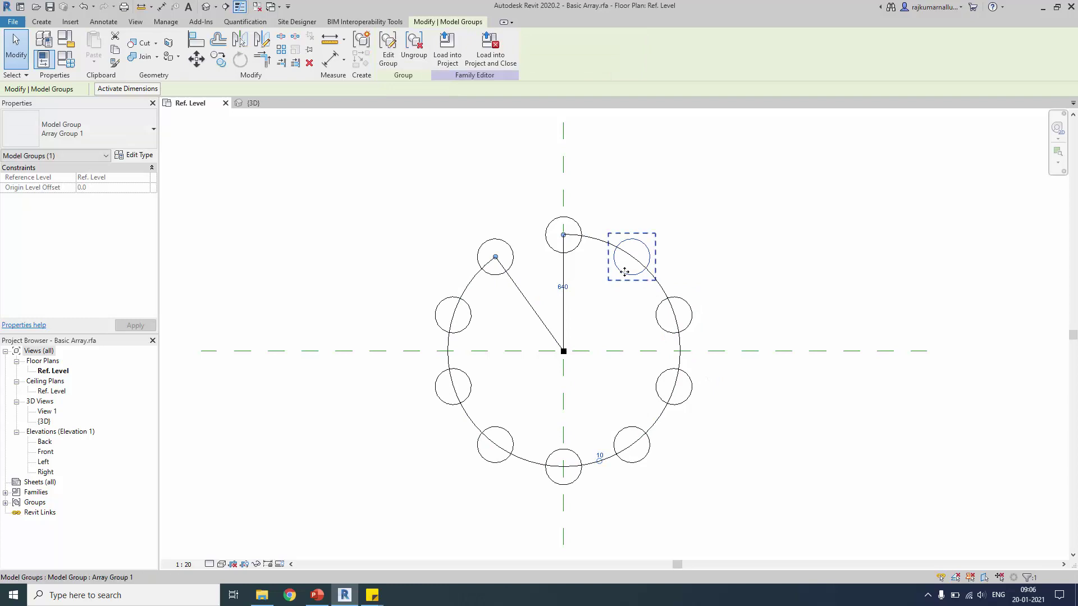
left_click(600, 455)
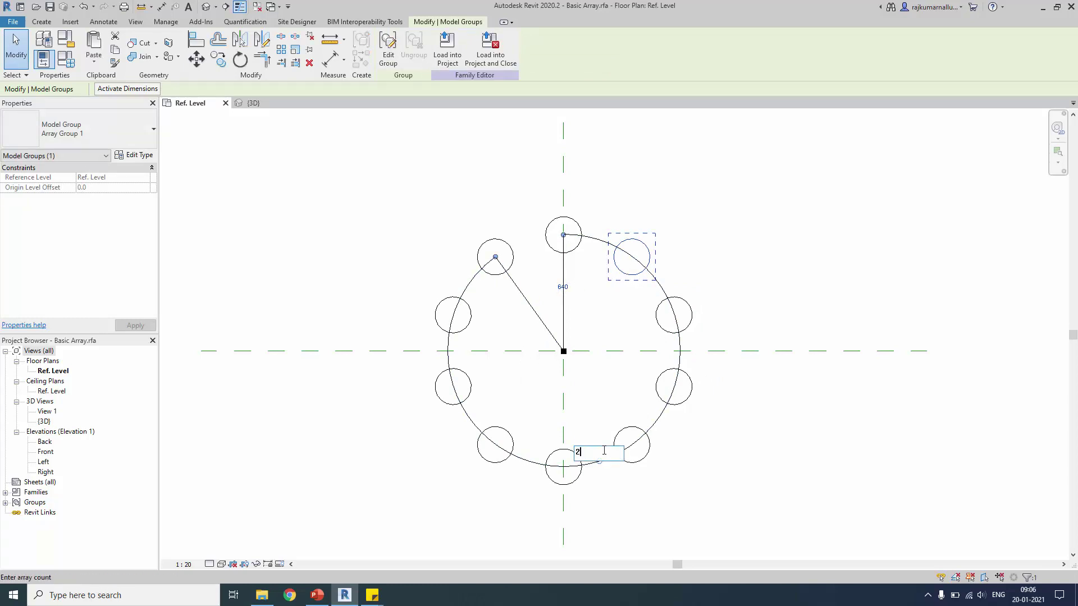
type("25")
key("Return")
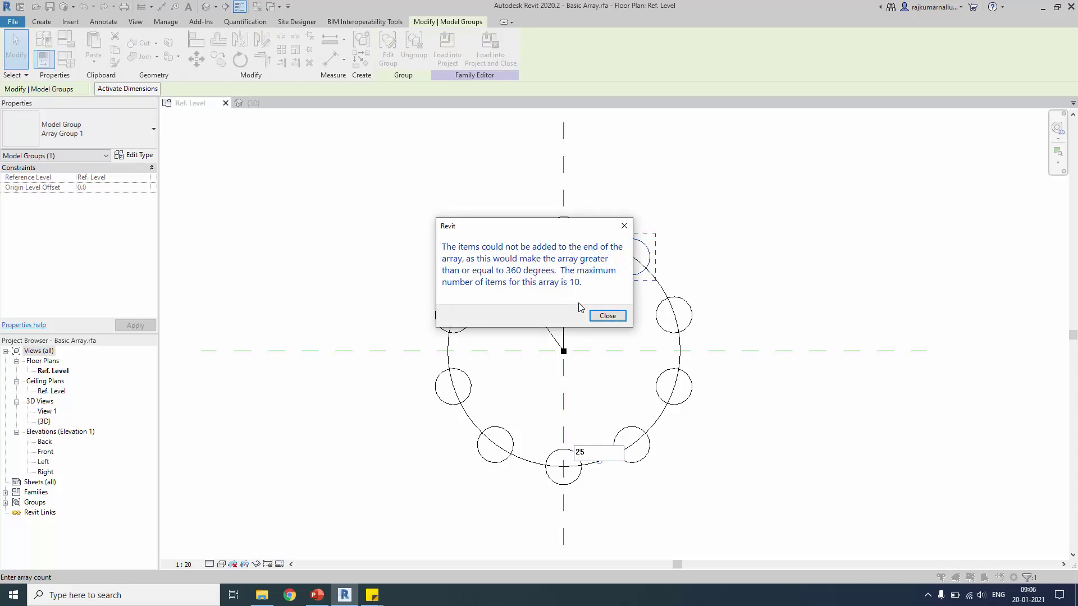
left_click(606, 316)
key("Return")
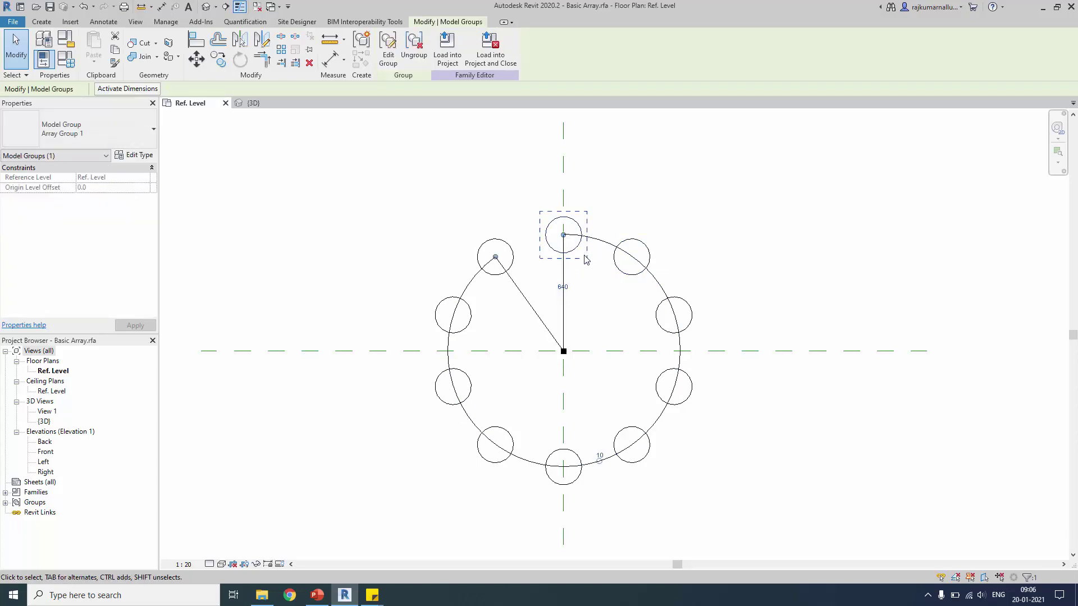
key("ctrl+z")
Step: Start a 10-copy radial array centred at the crossing, sweeping 90° from vertical to horizontal
key("a")
key("r")
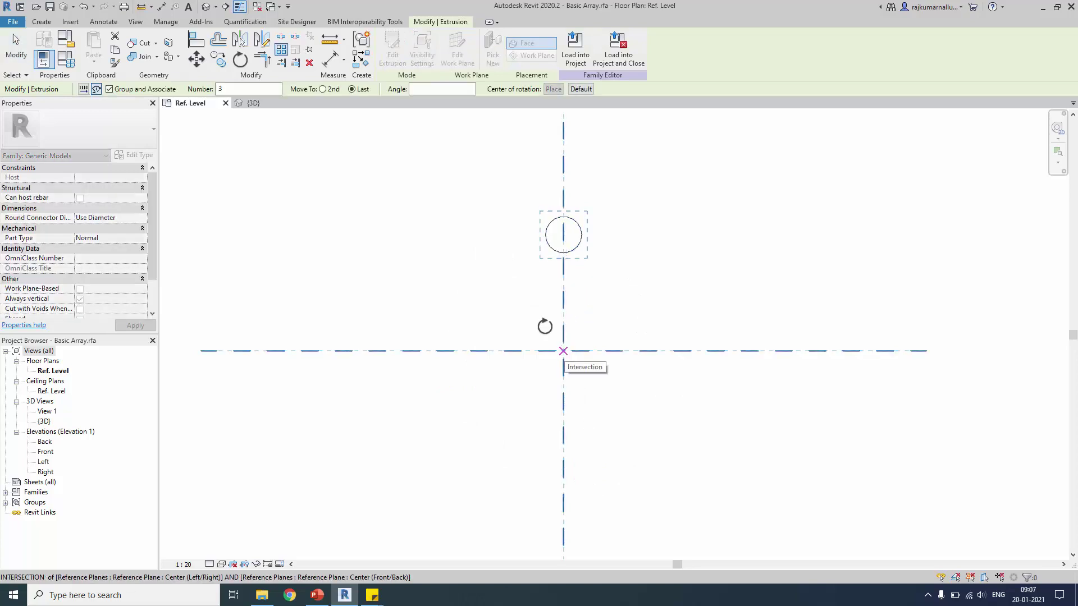
left_click(261, 89)
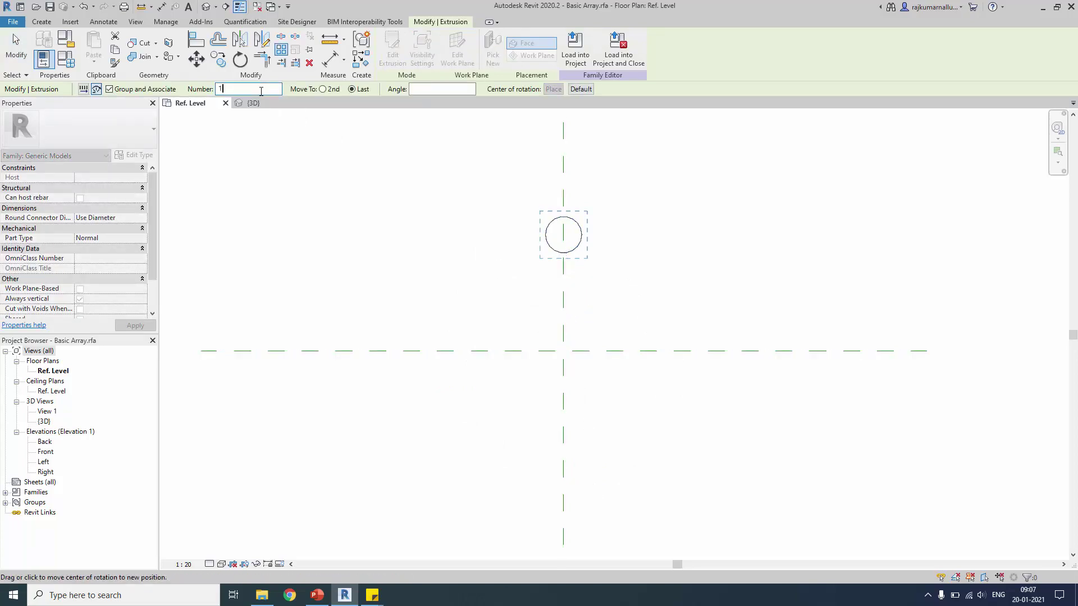
left_click(562, 338)
left_click(563, 350)
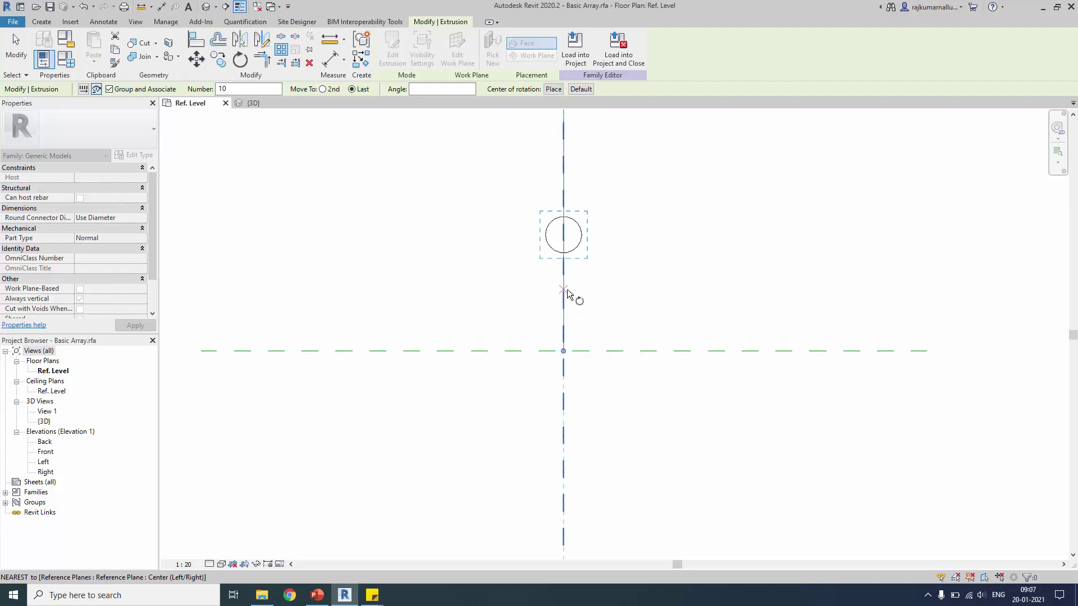
left_click(566, 291)
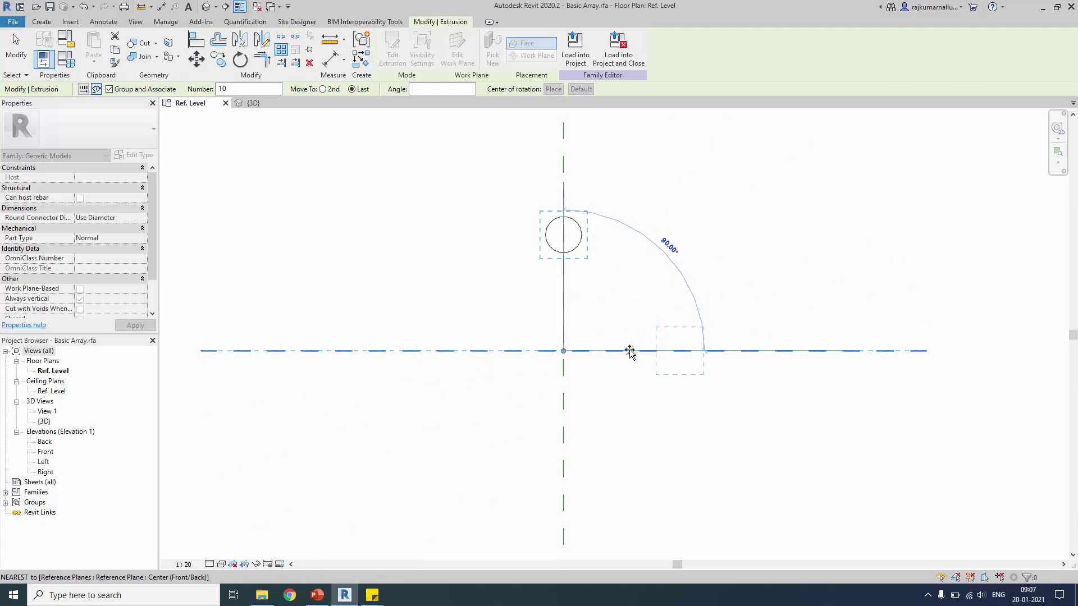
left_click(629, 350)
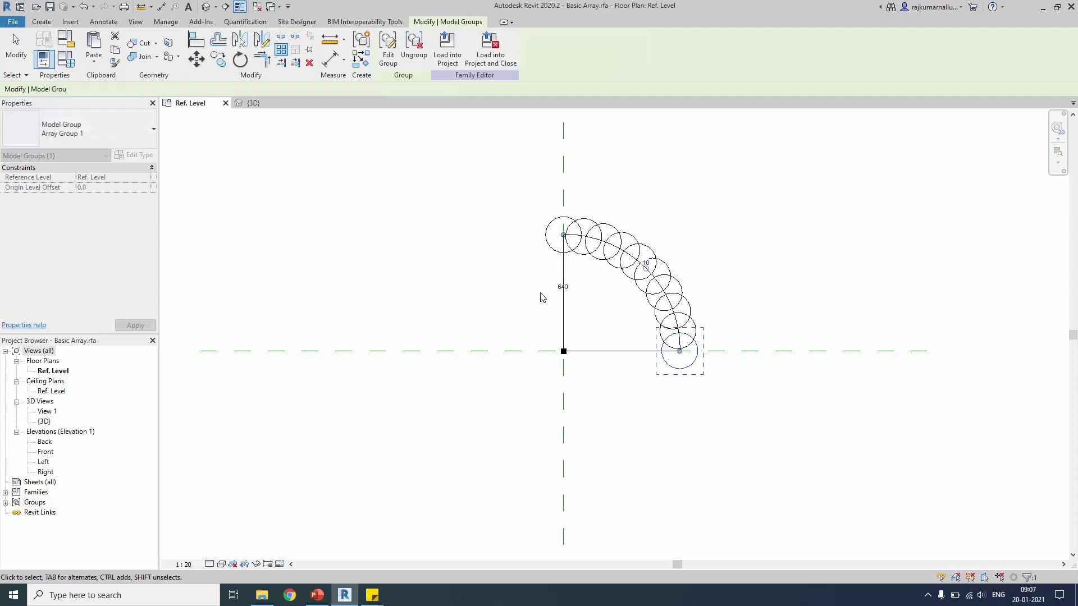
Step: Change the quarter-arc array to 5 copies and its radius from 640 to 500
type("5")
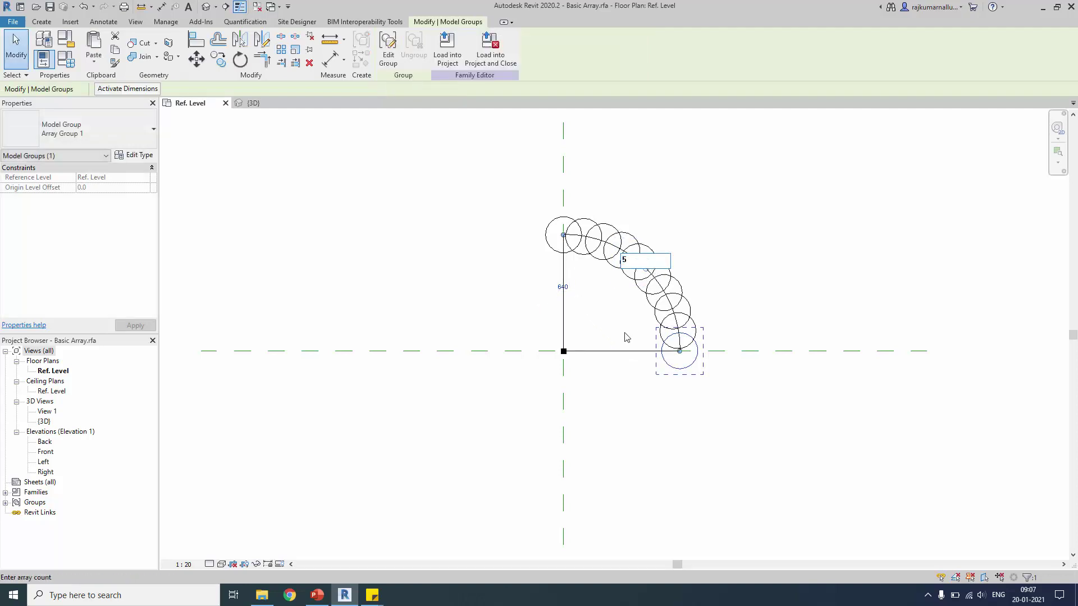
key("Return")
left_click(562, 287)
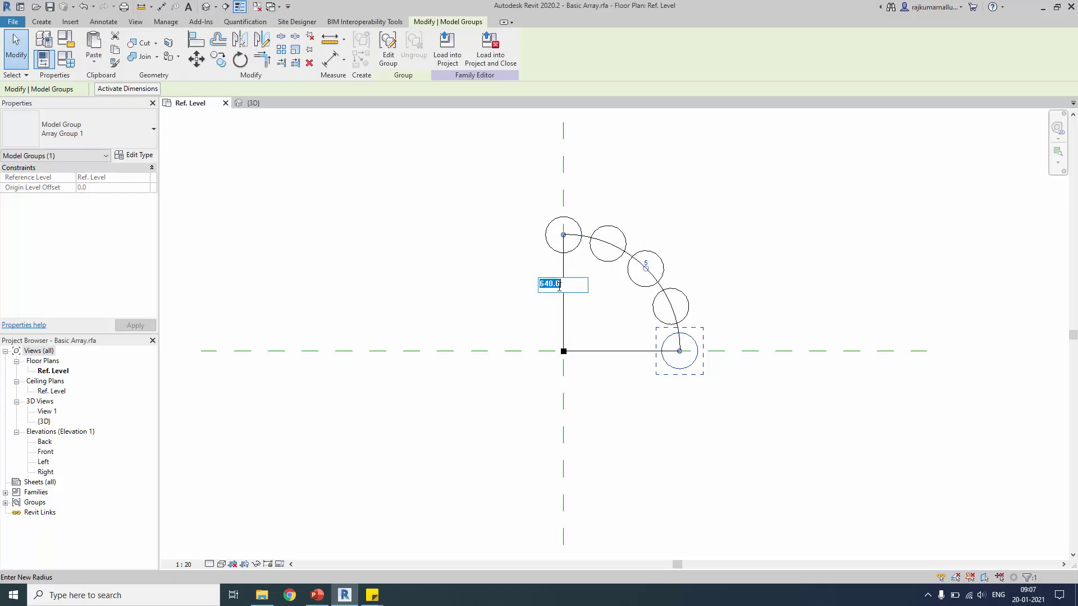
type("500")
key("Return")
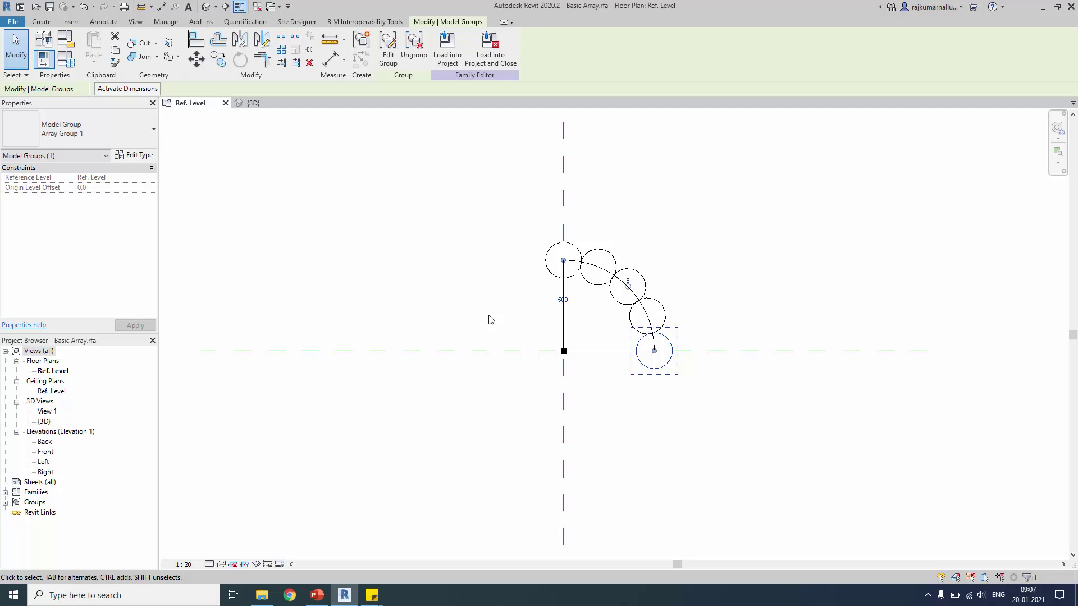
Step: Ungroup all visible array groups into separate cylinders and inspect them in 3D
right_click(639, 341)
mouse_move(686, 430)
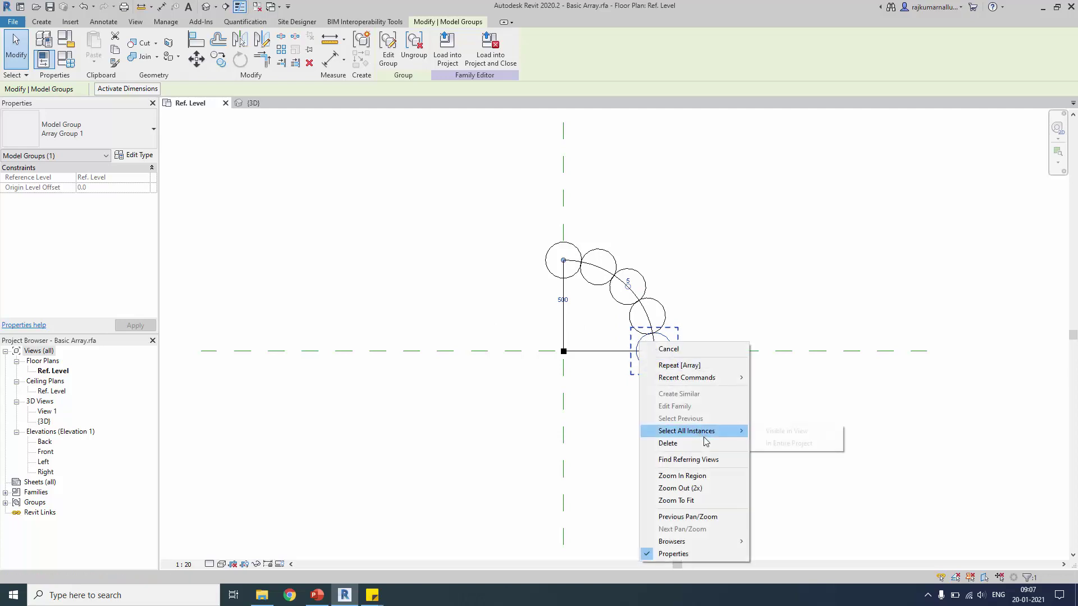
left_click(780, 436)
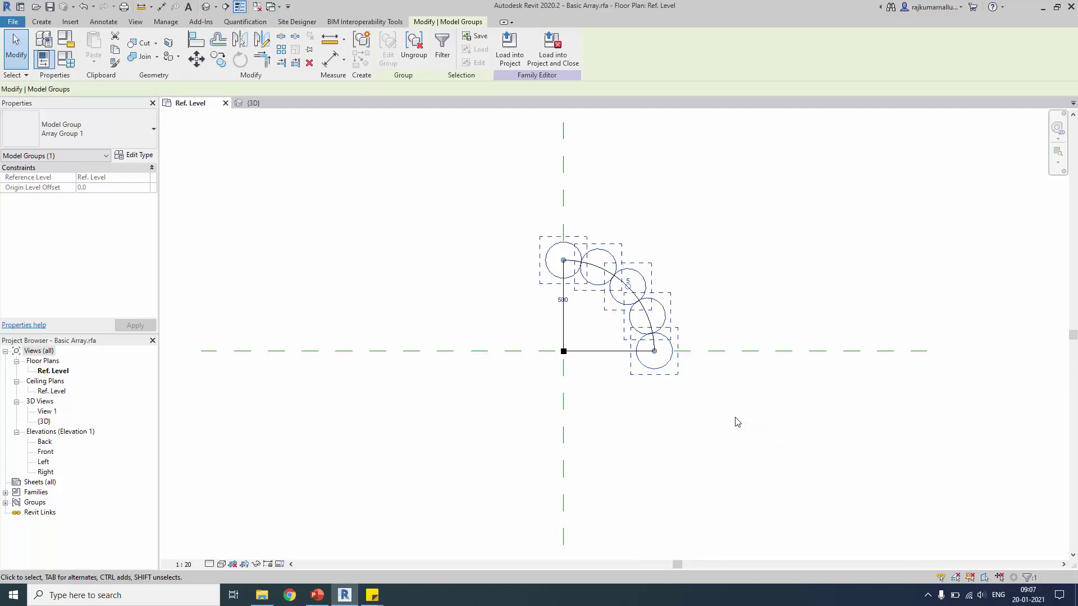
left_click(416, 54)
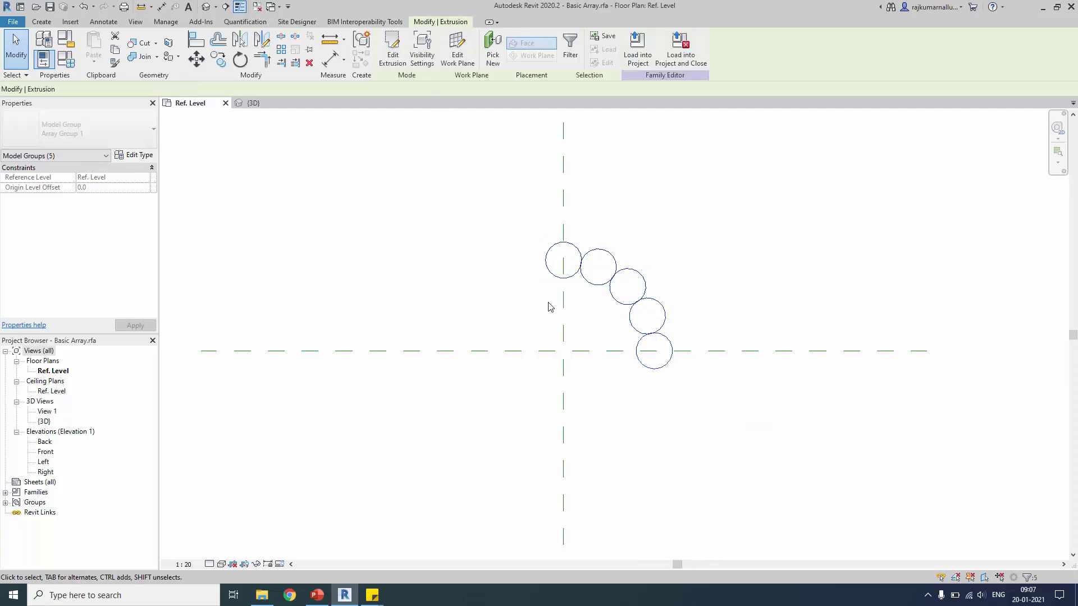
left_click(202, 6)
middle_click_drag(516, 374, 597, 402, "shift")
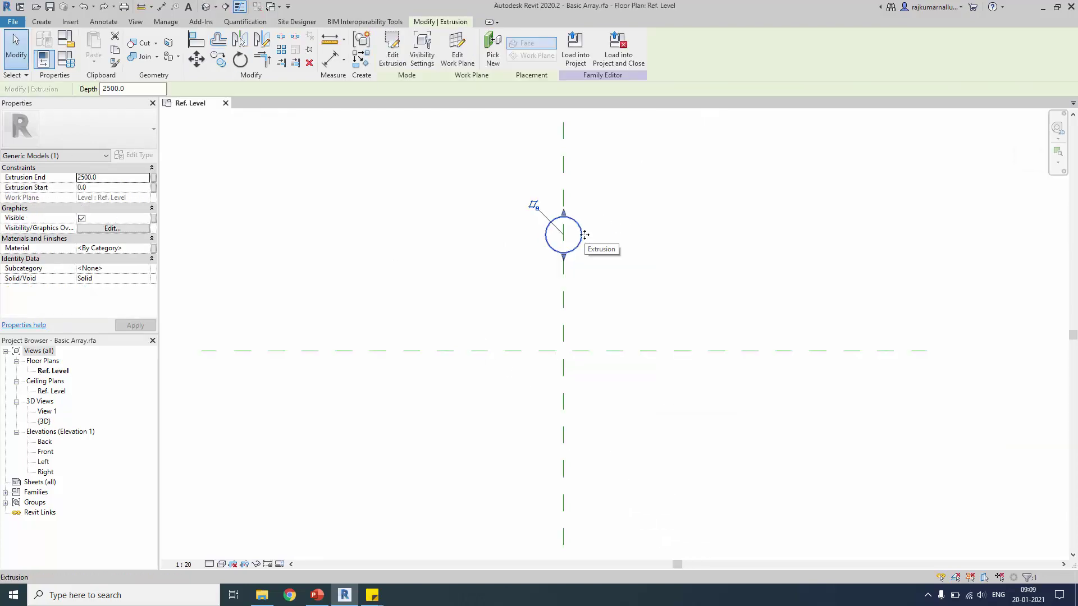
Step: Radially array a cylinder 360° around the plane intersection with 15 copies, dismissing the overlap warning
key("a")
key("r")
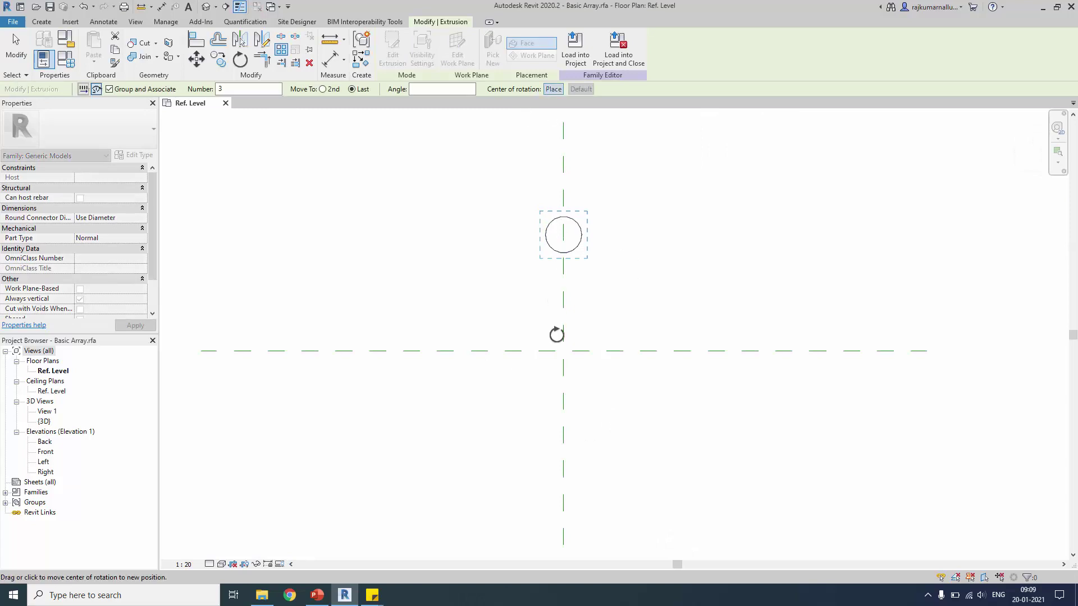
left_click(563, 351)
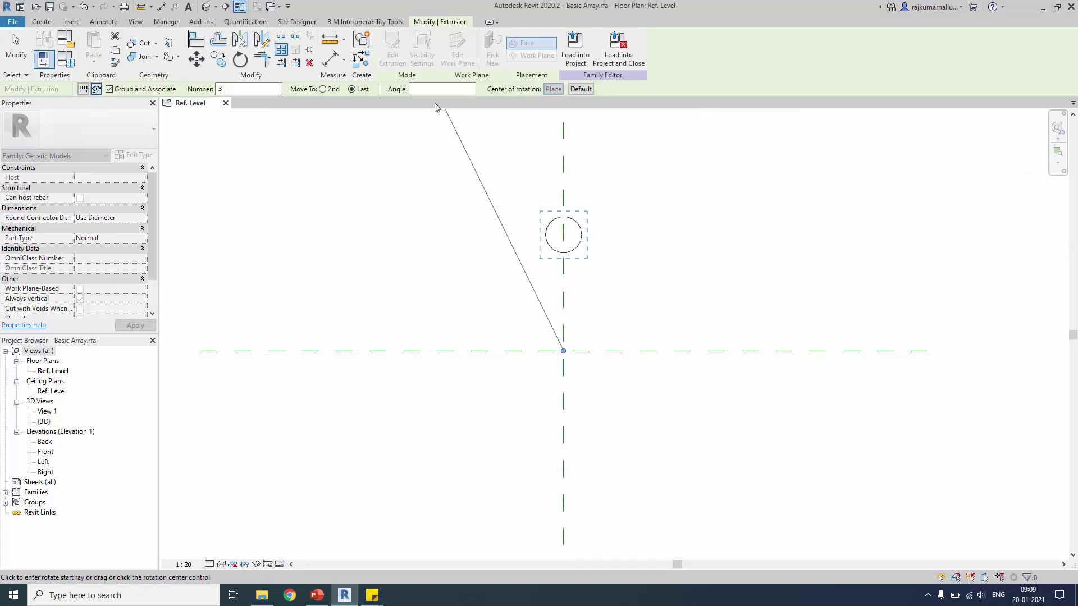
double_click(252, 90)
left_click(434, 88)
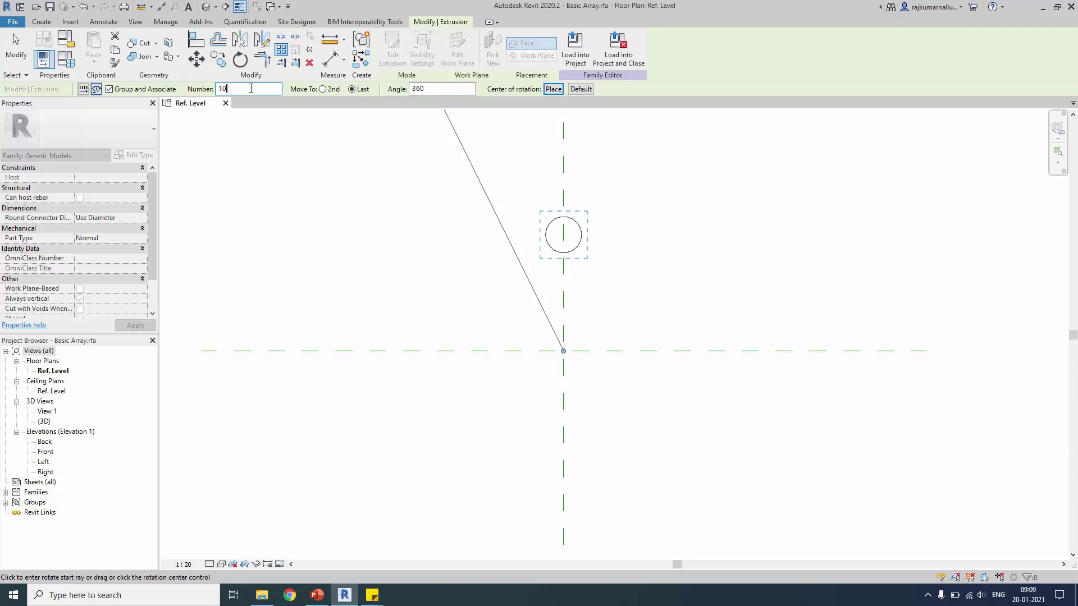
key("Return")
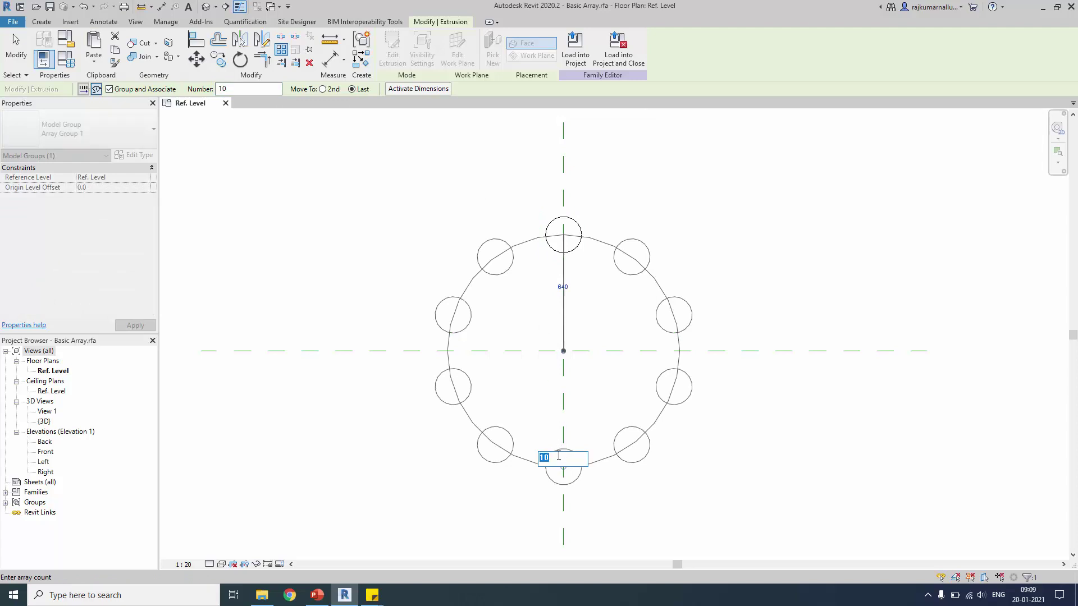
type("15")
key("Return")
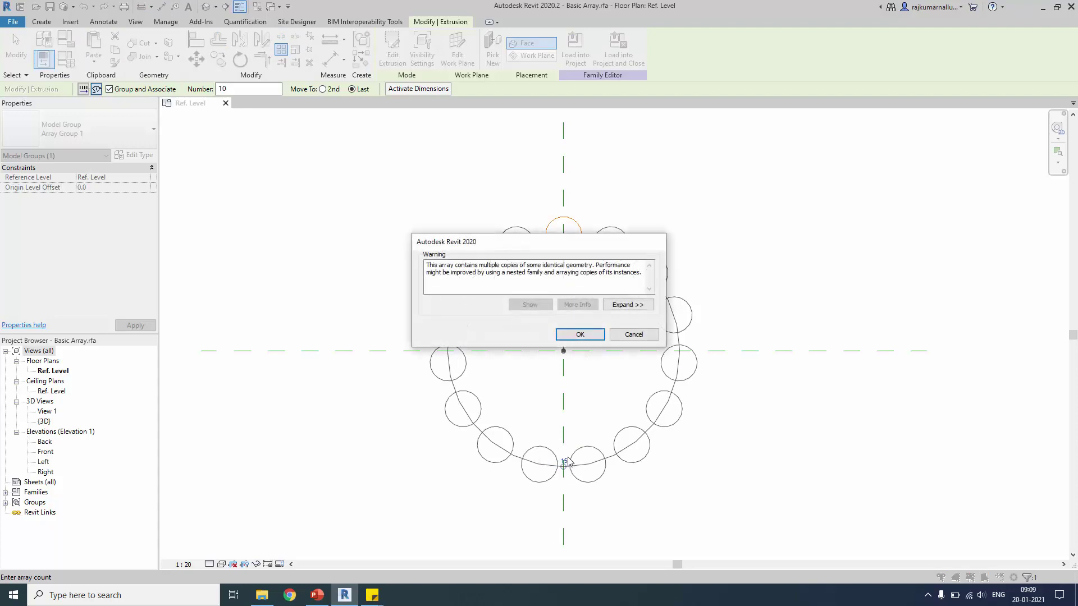
left_click(584, 337)
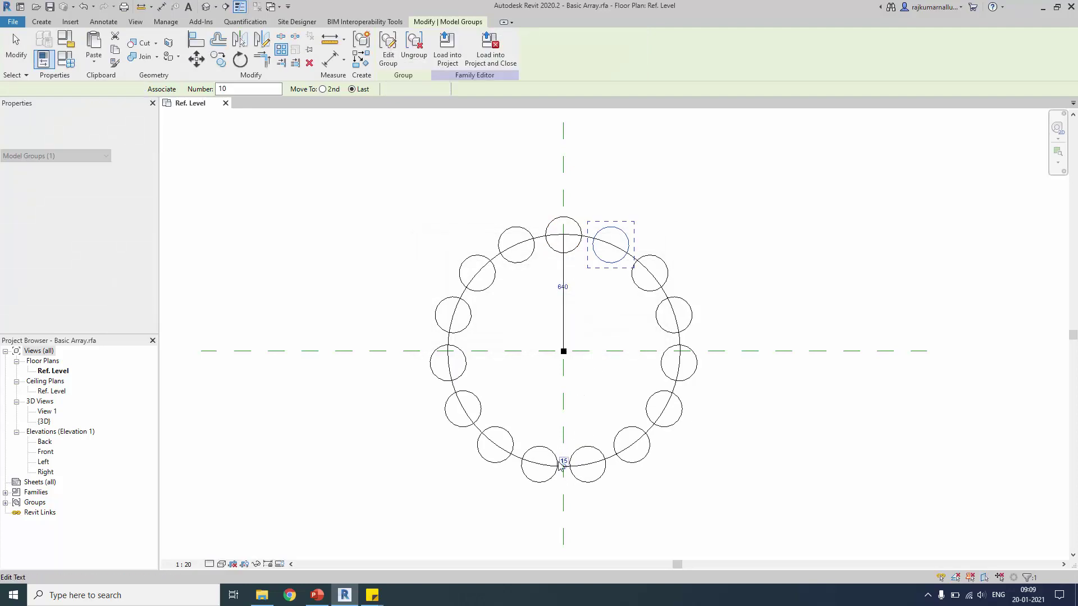
Step: Cut the radial array count back to 5 in the floor plan
left_click(589, 422)
left_click(582, 452)
left_click(568, 456)
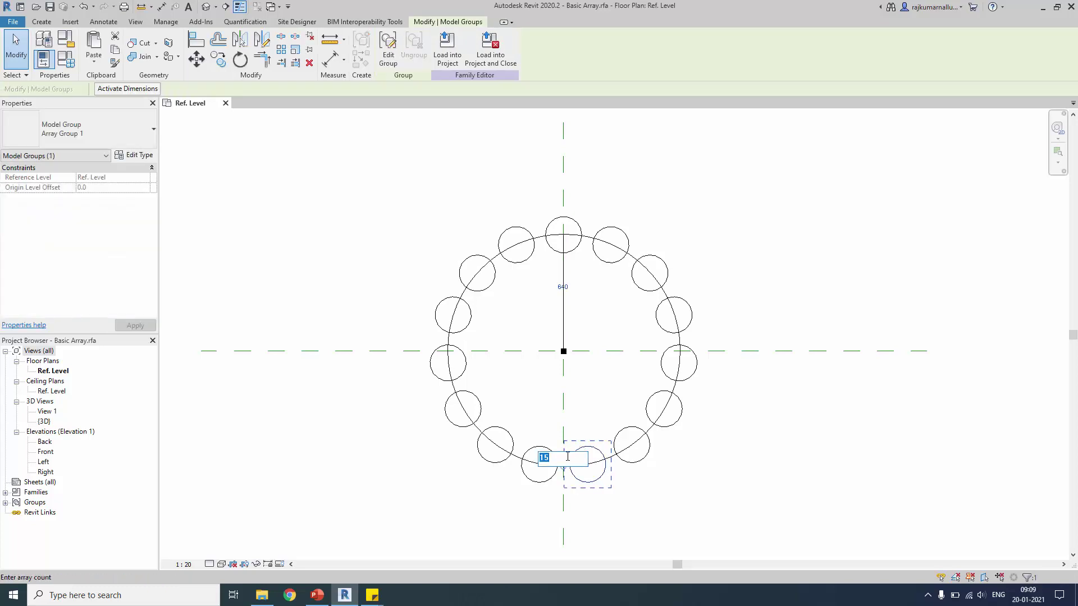
type("5")
key("Return")
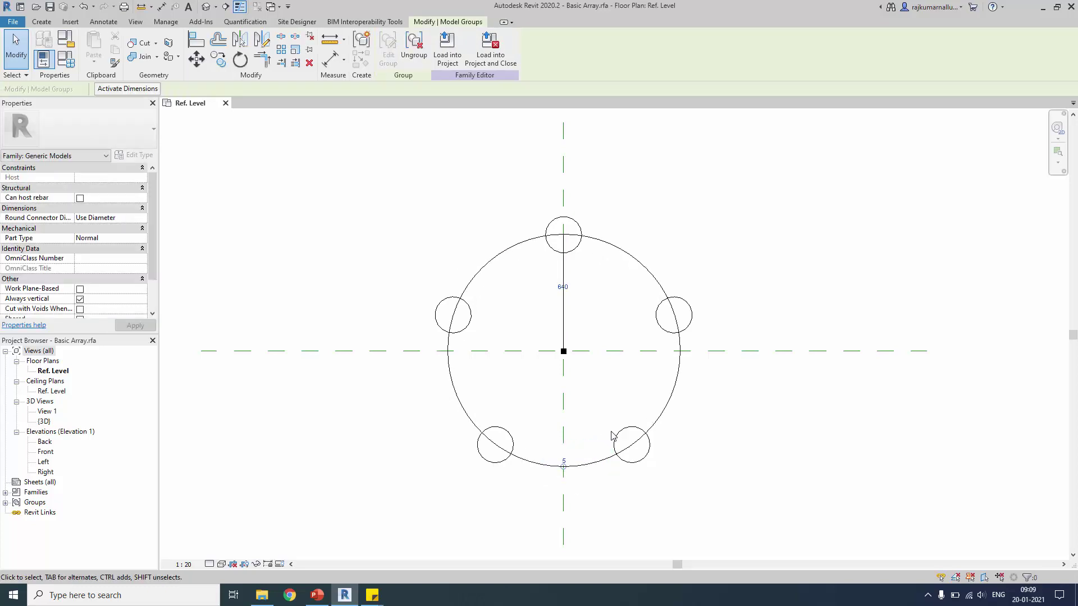
Step: In the {3D} view, set the radial array count to 10 and deselect to see the cylinders
left_click(206, 6)
left_click(615, 379)
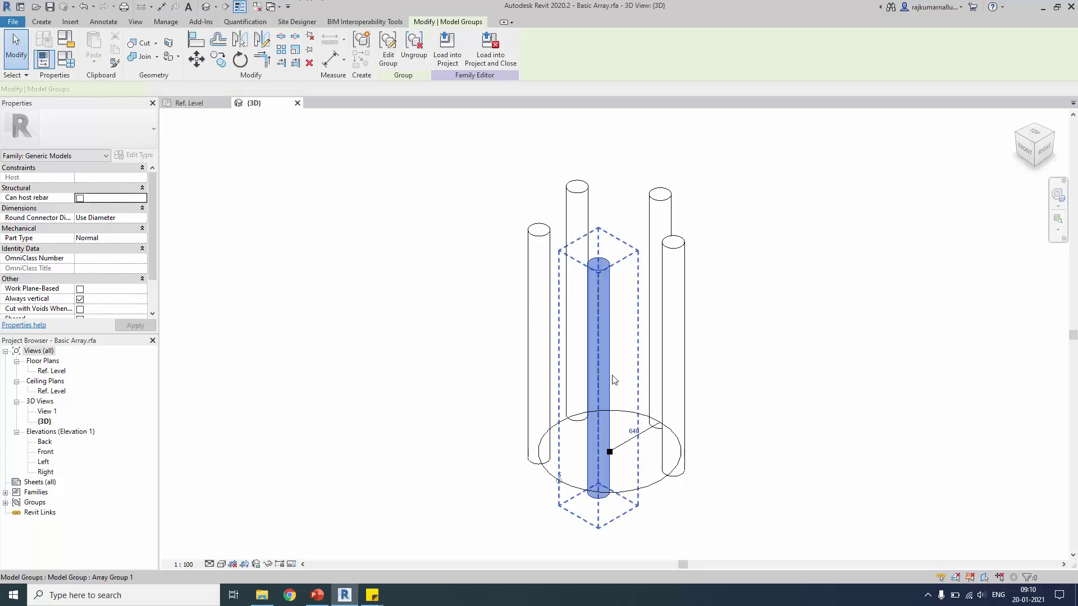
left_click(558, 477)
type("10")
key("Return")
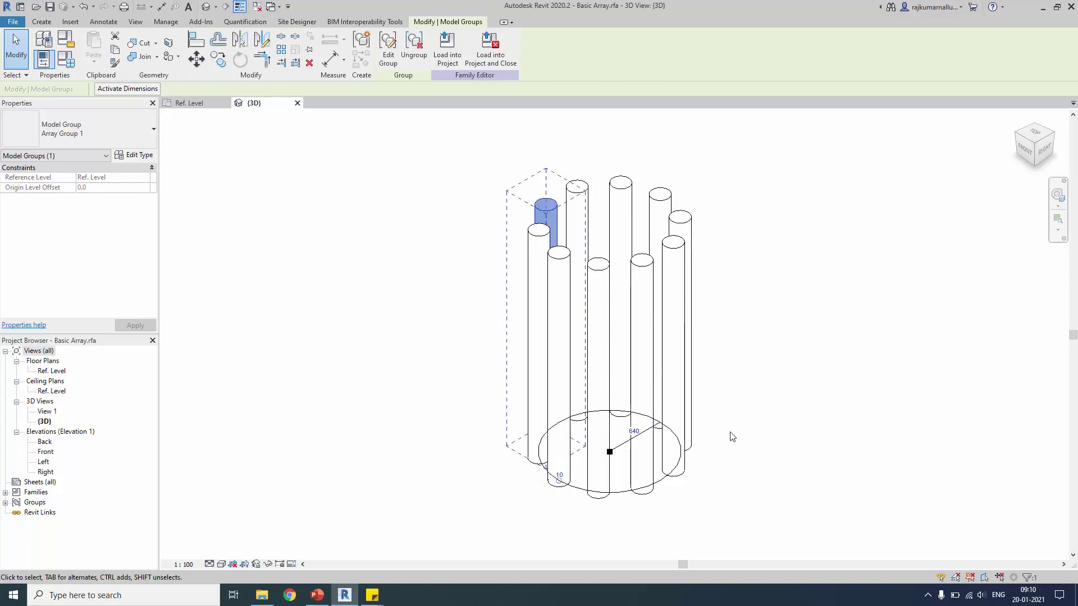
left_click(729, 436)
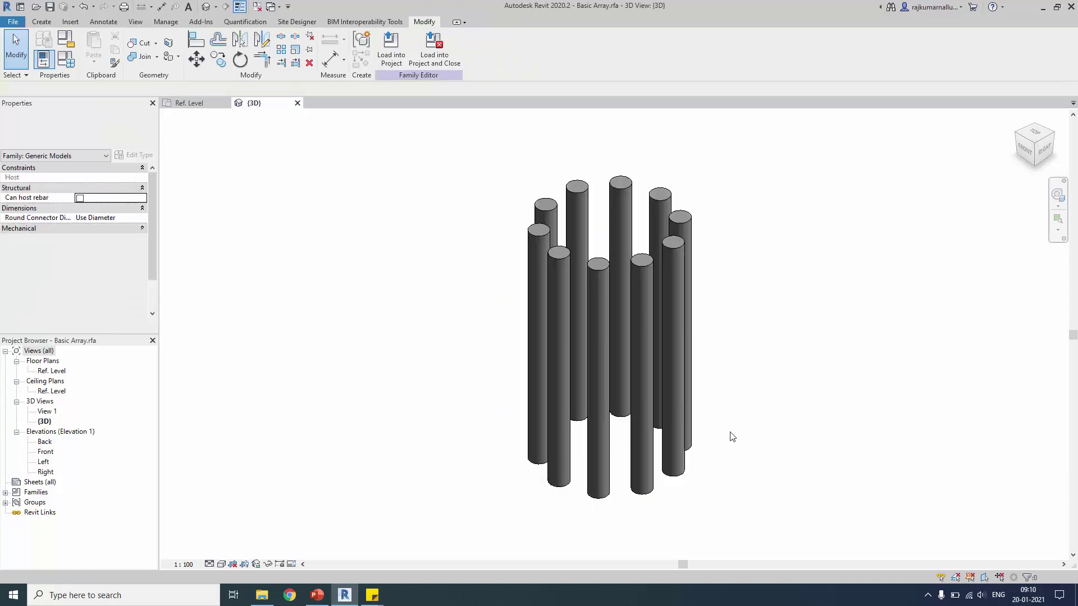
left_click(298, 103)
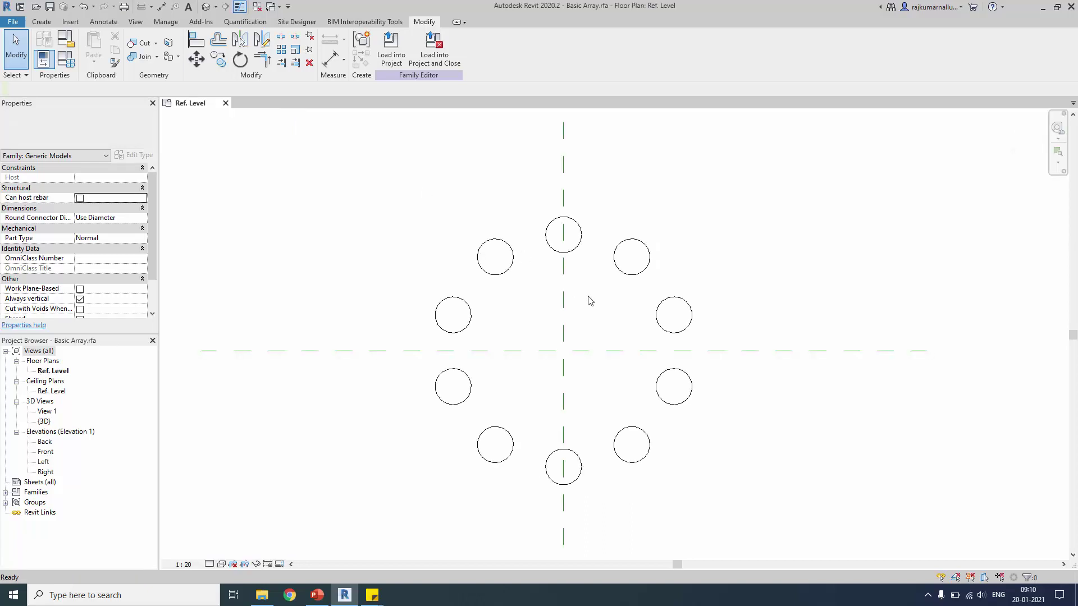
left_click(614, 265)
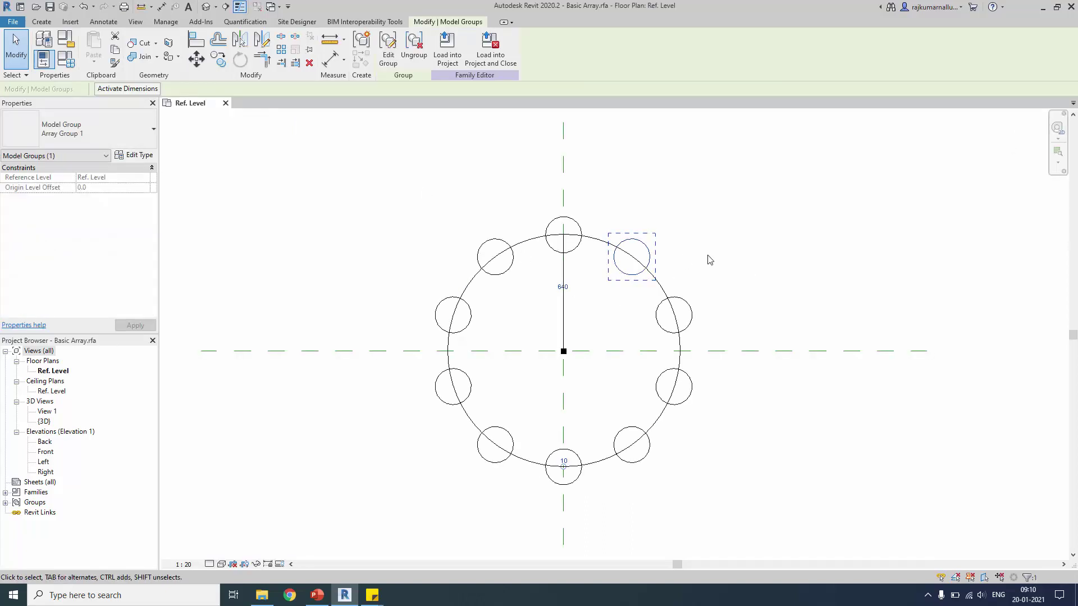
key("a")
key("r")
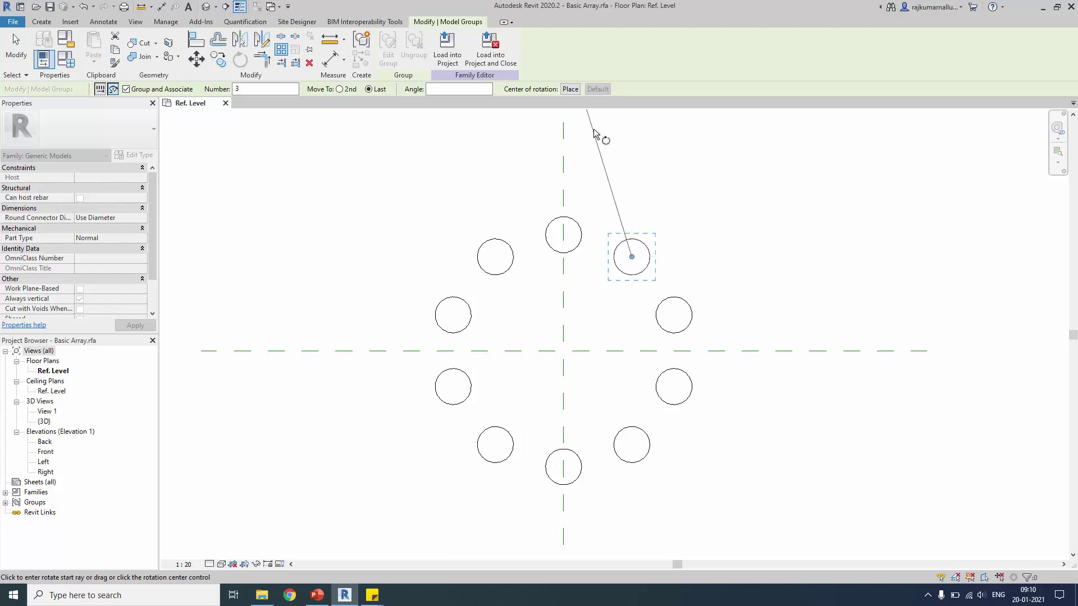
key("Escape")
key("Escape")
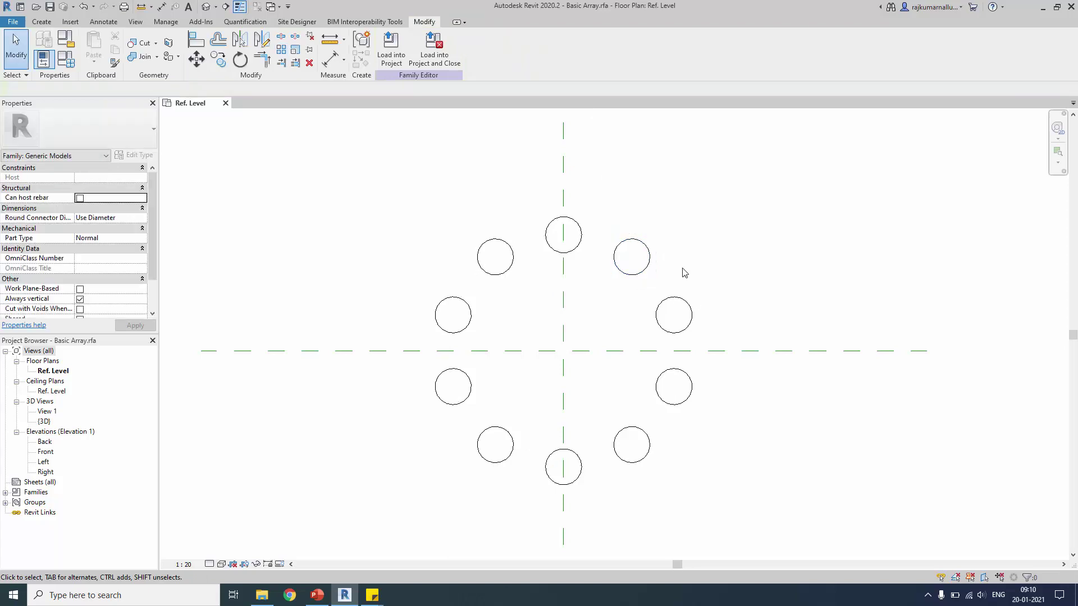
left_click(655, 267)
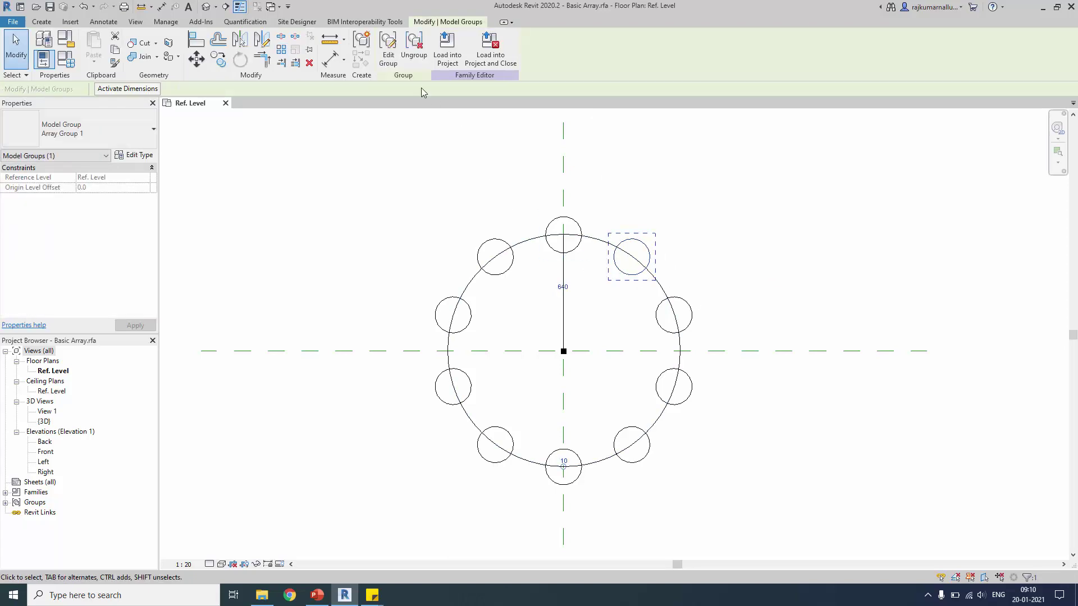
Step: Inside the array group, change a cylinder's sketch circle radius from 100 to 50 and finish both edits
left_click(383, 62)
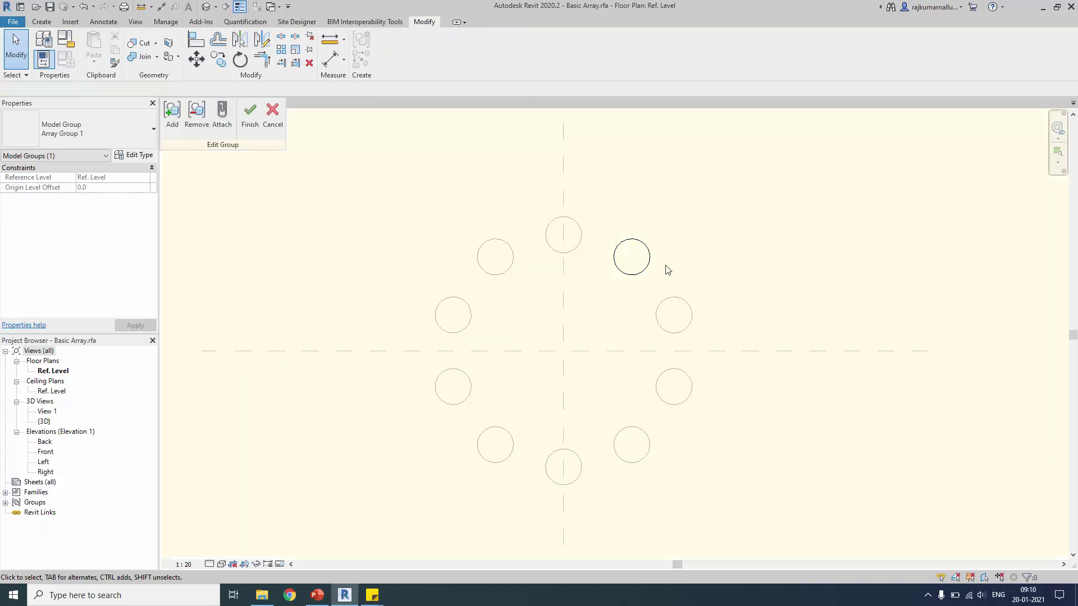
left_click(652, 259)
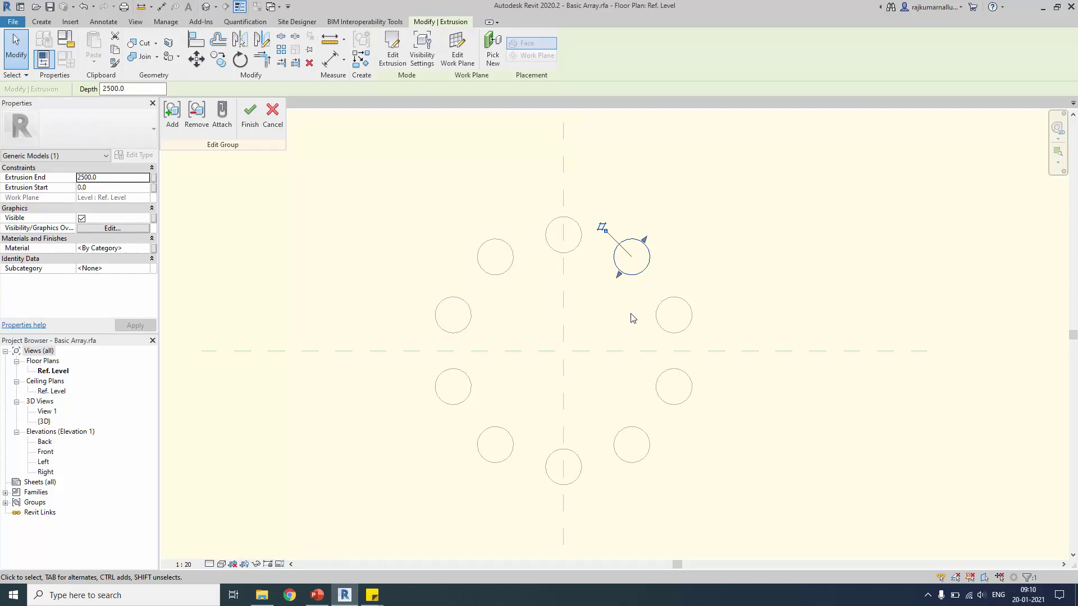
left_click(392, 52)
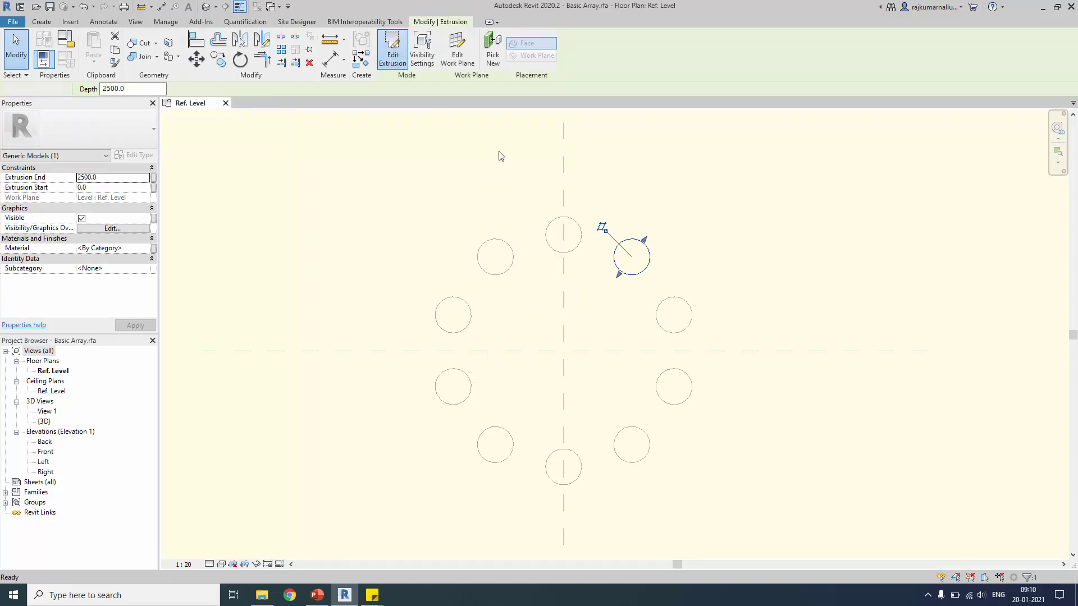
left_click(646, 271)
left_click(642, 253)
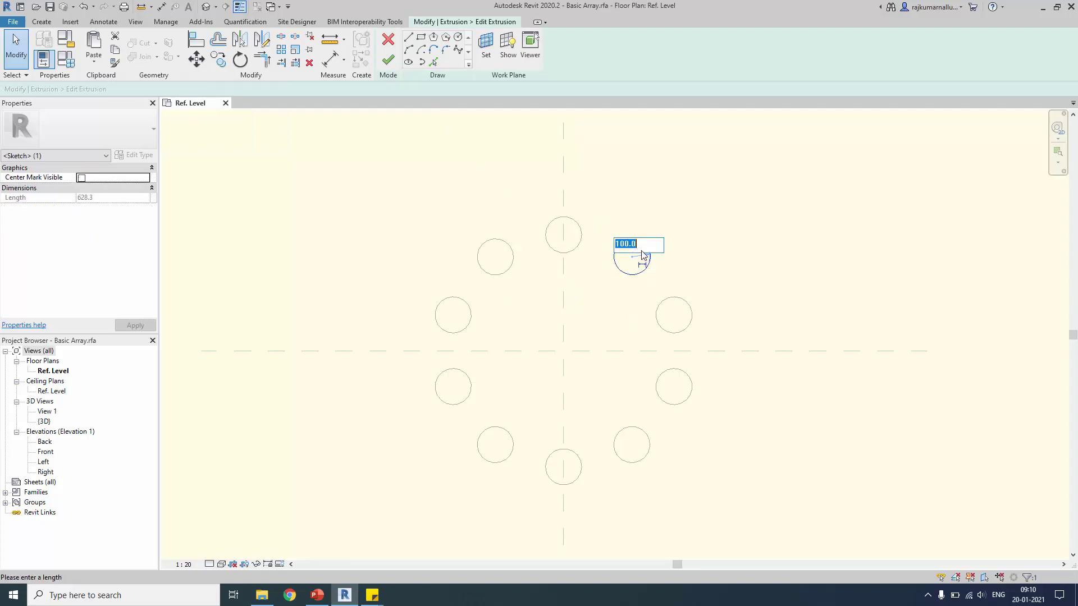
type("50")
key("Return")
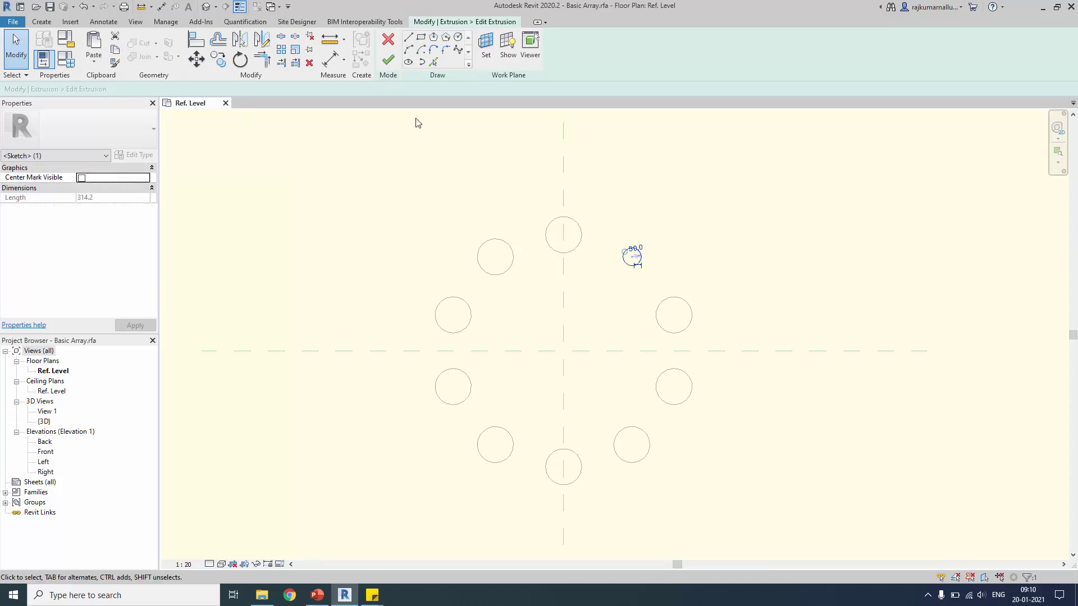
left_click(389, 60)
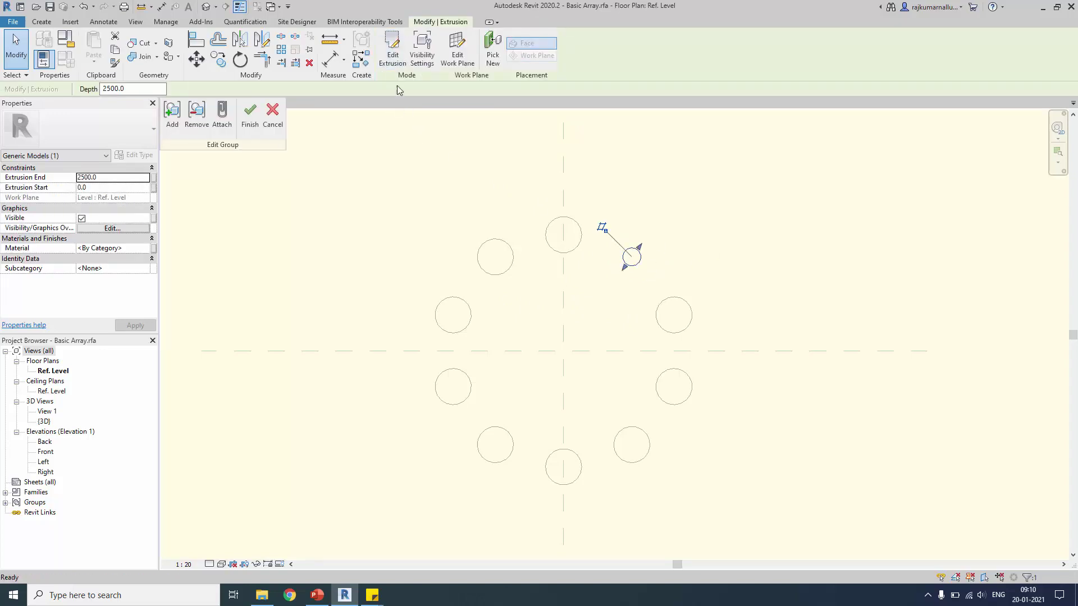
left_click(248, 134)
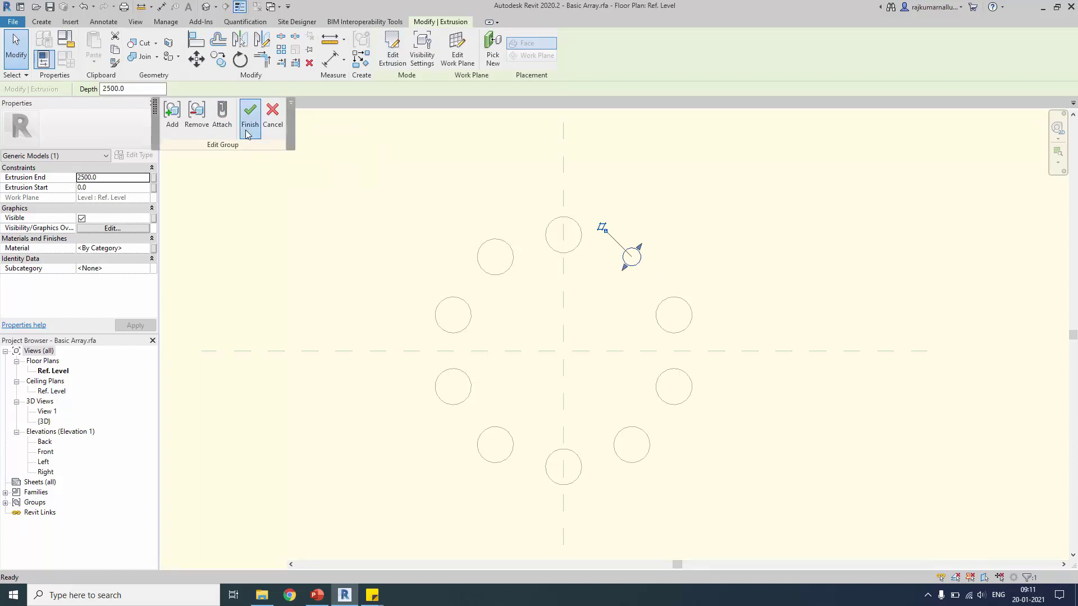
Step: Sketch a small rectangular extrusion beside one of the cylinders
left_click(344, 250)
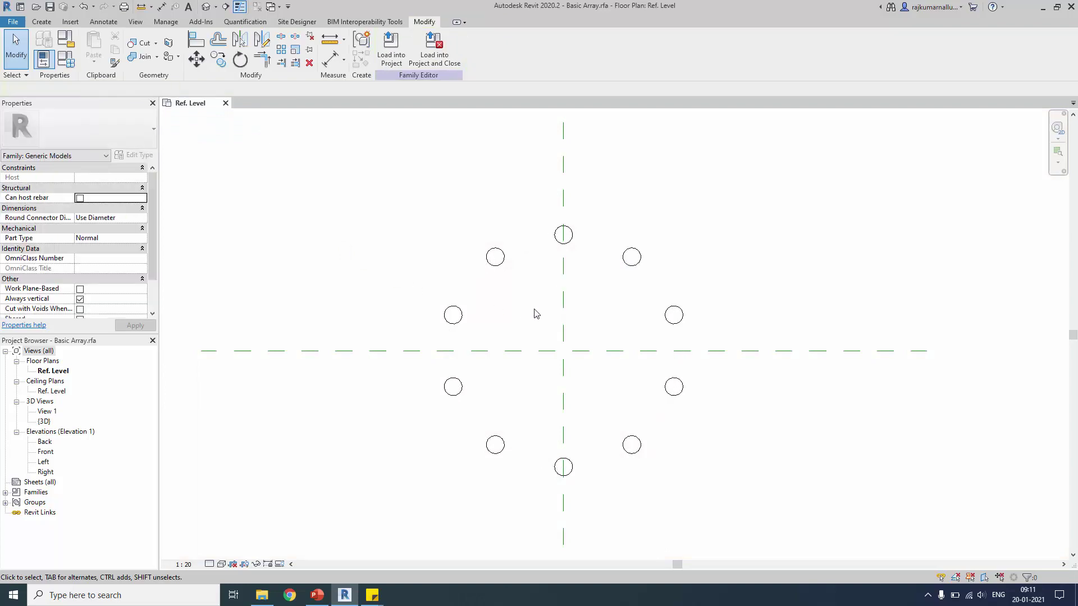
left_click(623, 271)
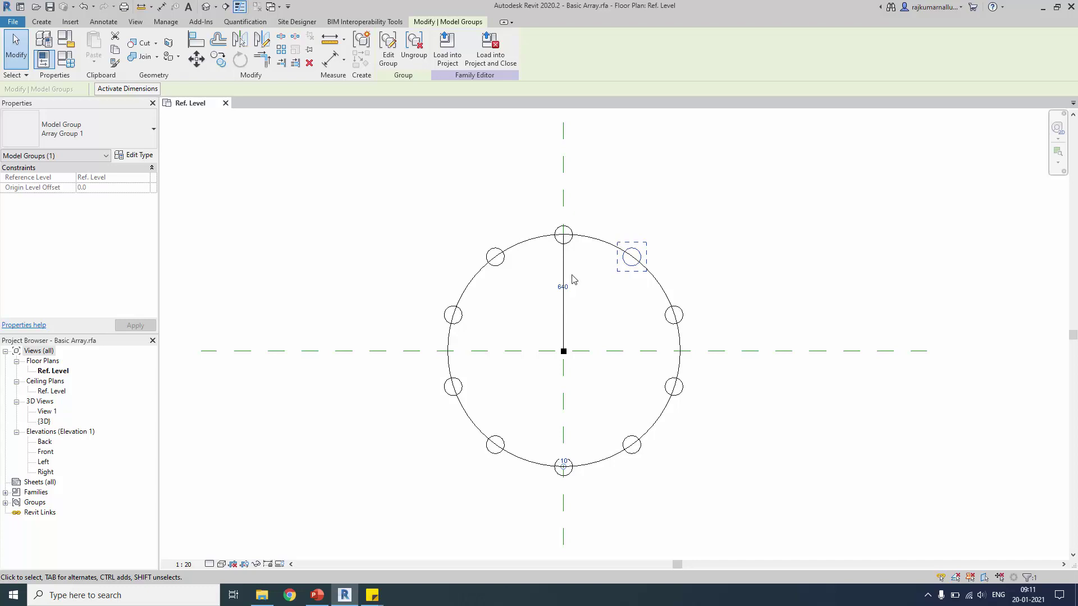
left_click(42, 21)
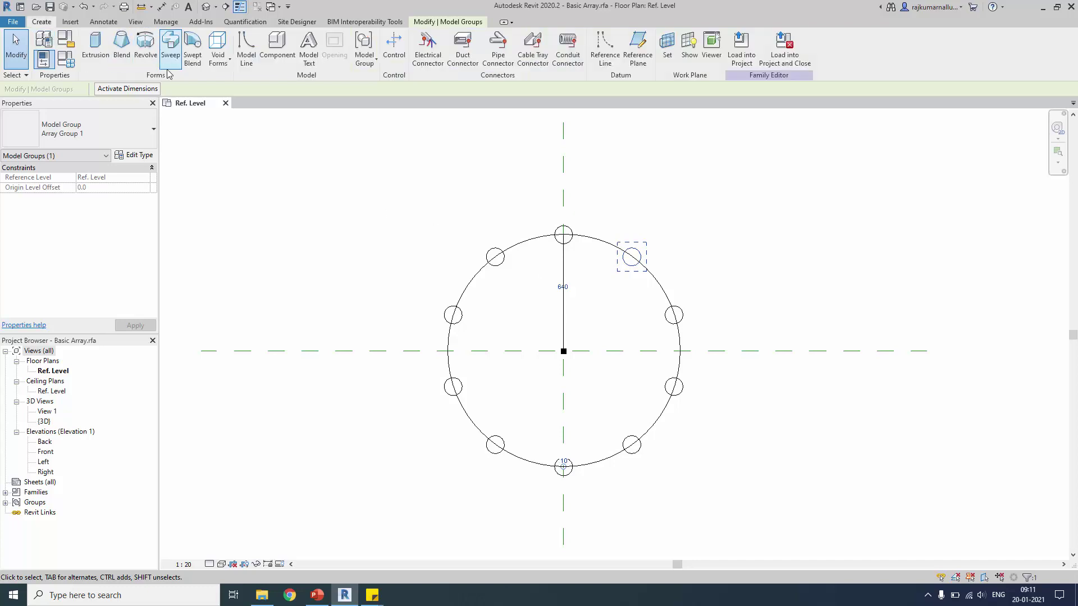
left_click(95, 46)
left_click(420, 37)
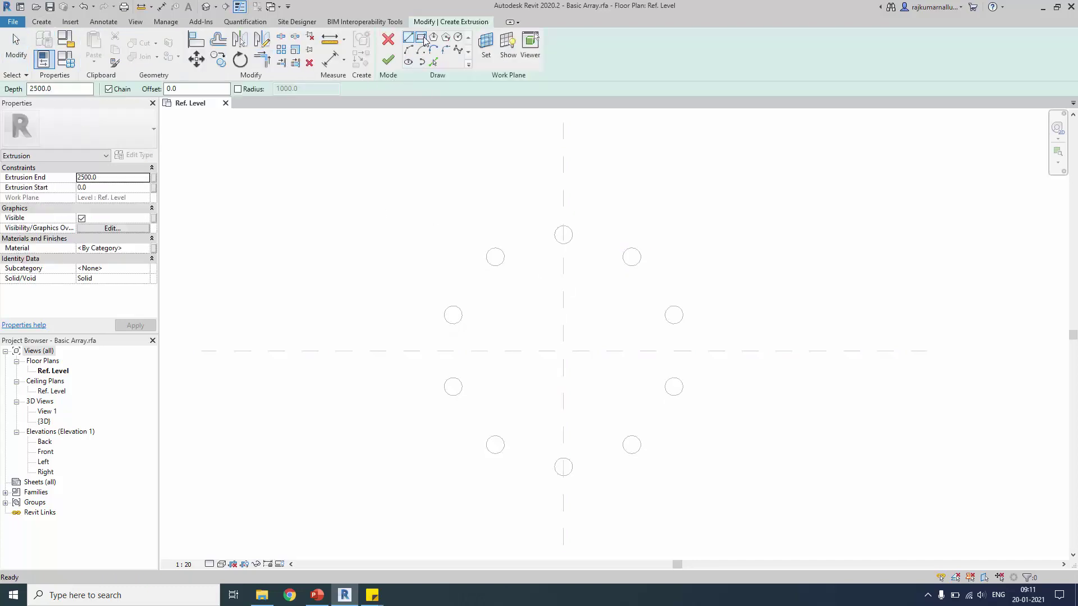
left_click(619, 272)
left_click(642, 298)
left_click(388, 60)
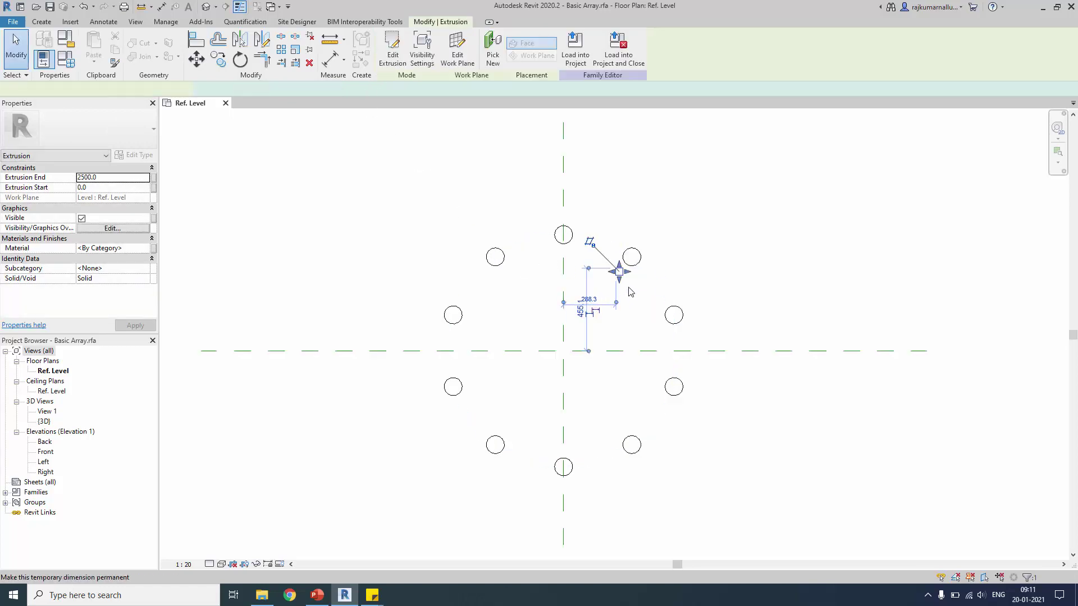
Step: Add the square extrusion to the circular array group so it repeats beside every cylinder
left_click(631, 256)
left_click(389, 59)
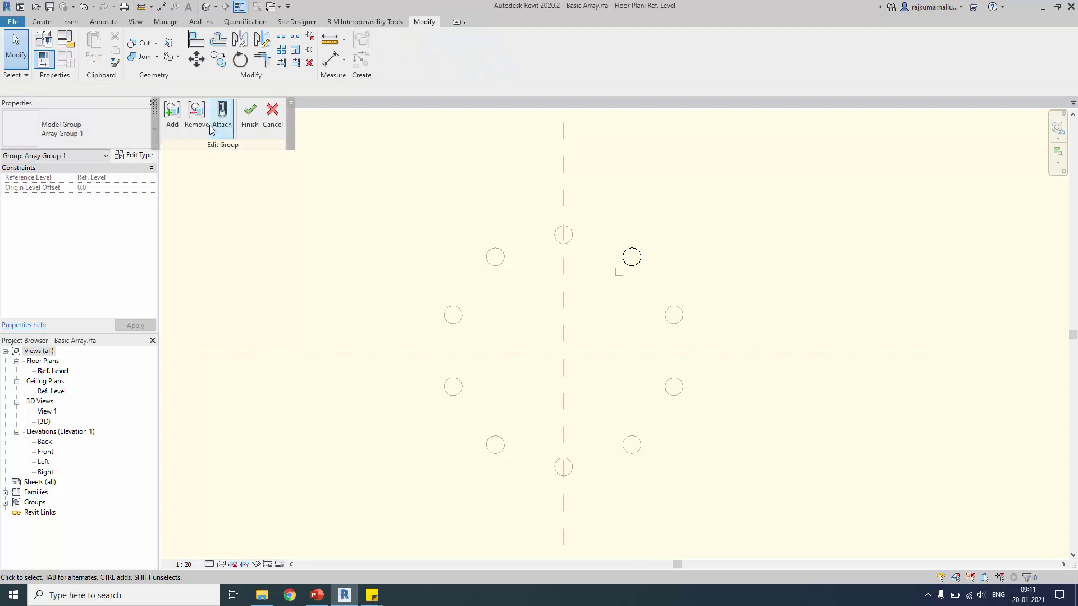
left_click(172, 115)
left_click(619, 273)
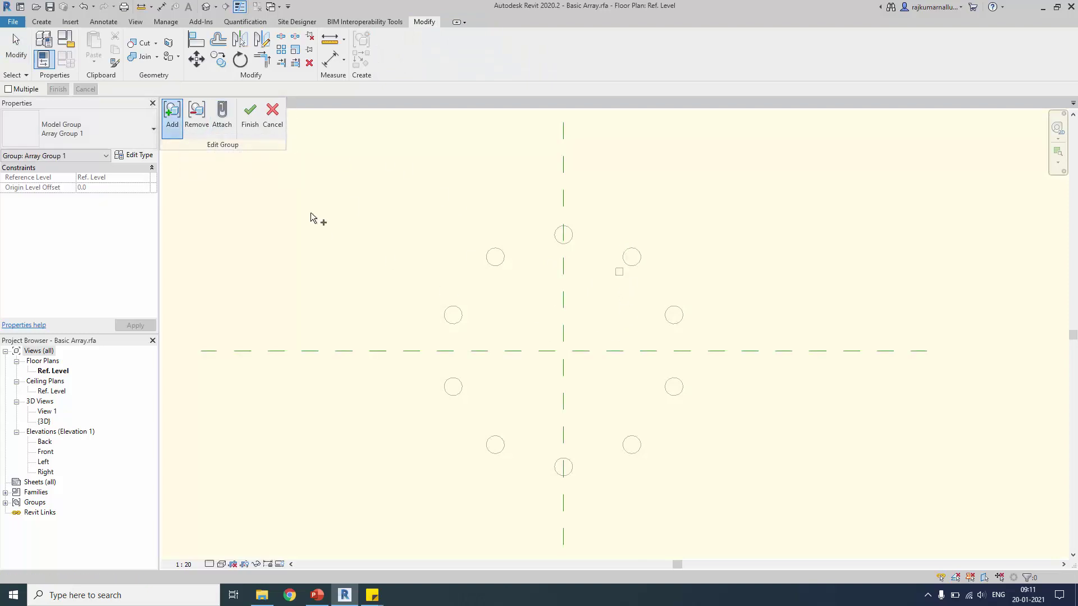
left_click(250, 112)
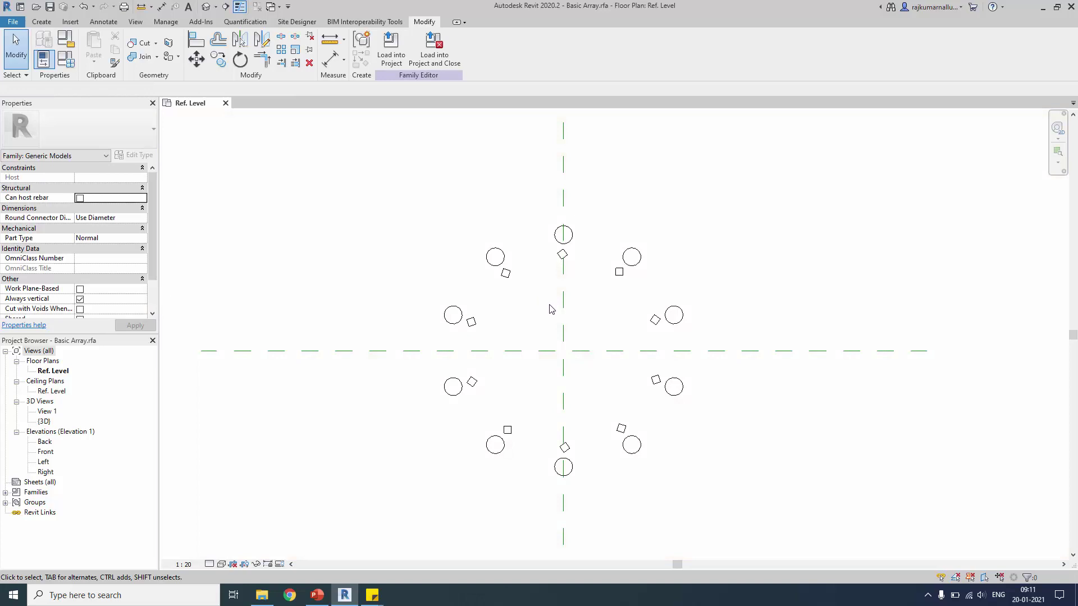
left_click(494, 274)
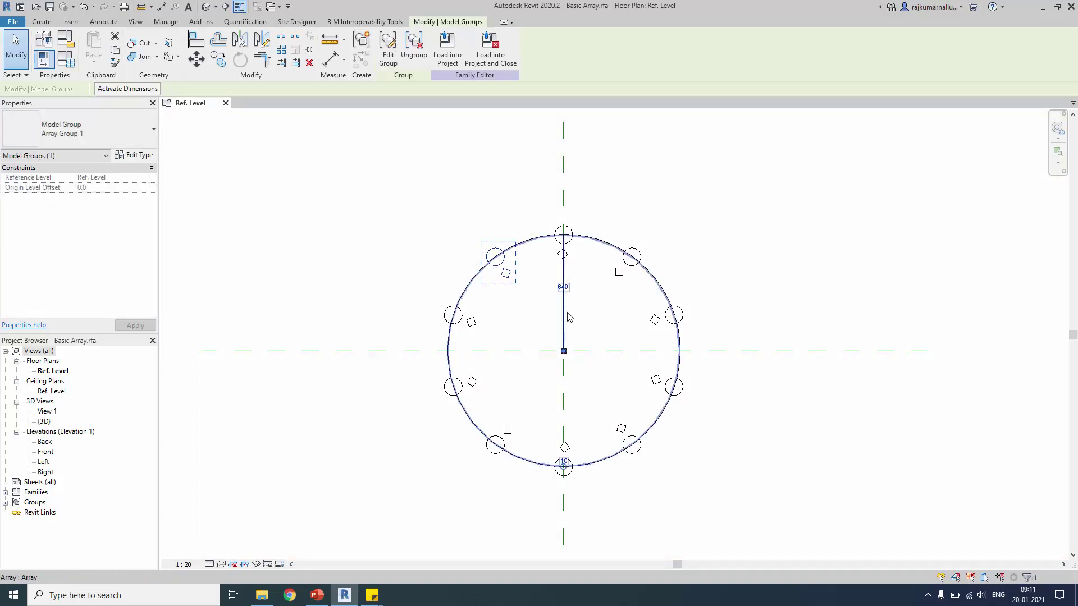
Step: Enlarge the circular array's radius from 640 to 1000
left_click(565, 288)
type("1")
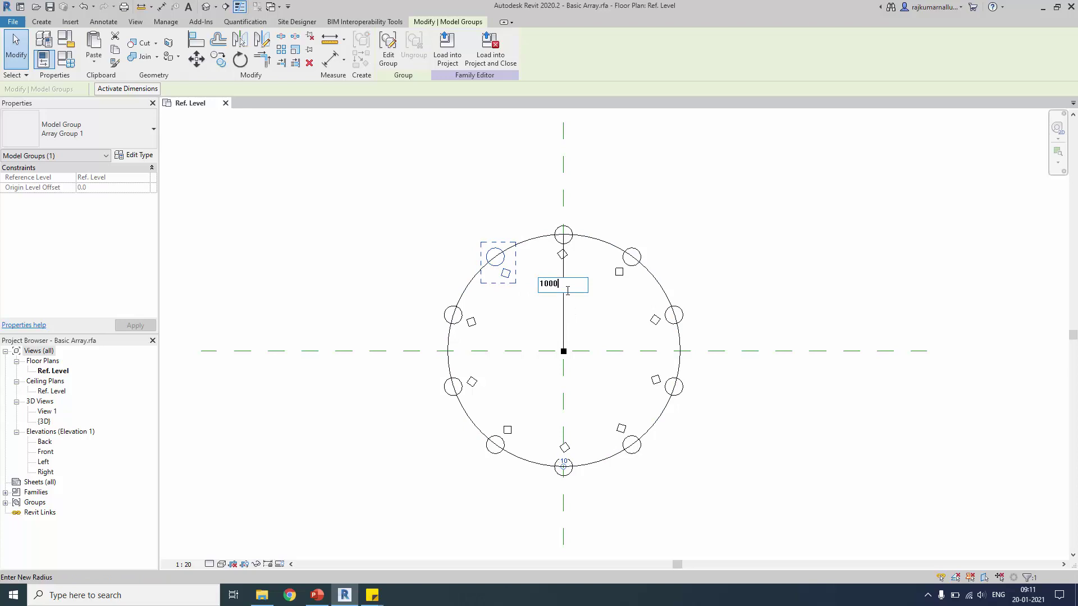
type("000")
key("Return")
left_click(611, 320)
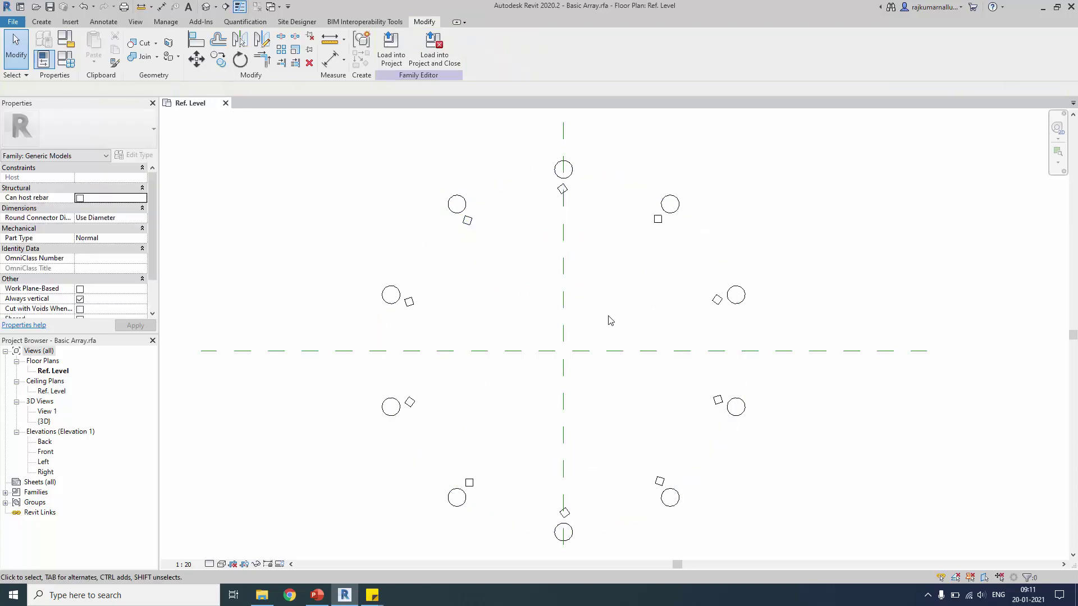
left_click(658, 229)
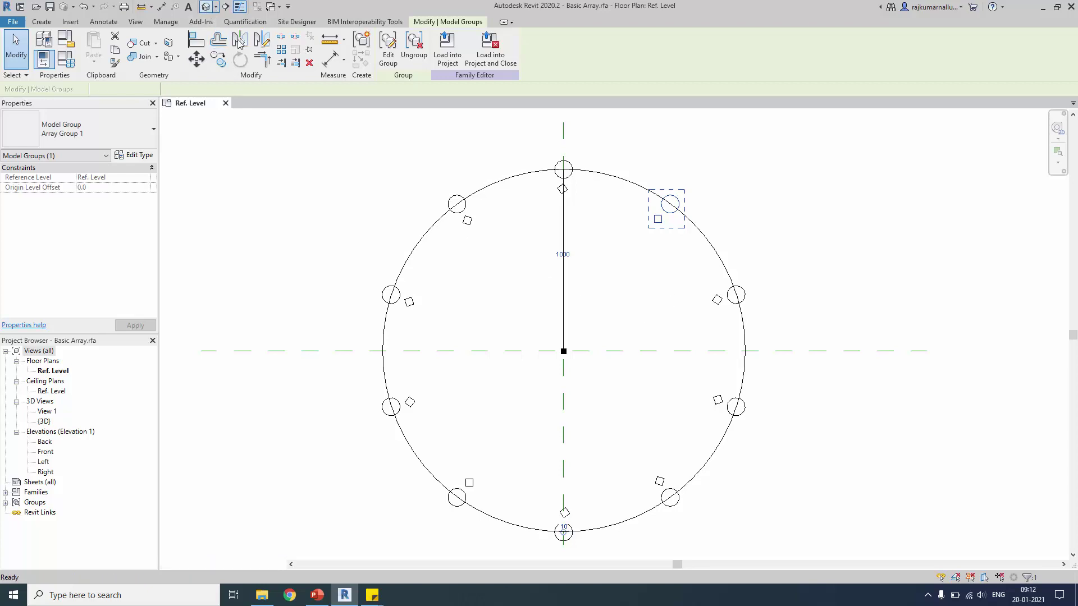
Step: View the columns in {3D}, selecting the array group and orbiting toward the top front
left_click(205, 6)
left_click(595, 354)
middle_click_drag(595, 353, 563, 254, "shift")
Step: With EG, drag one cylinder's top down to Extrusion End 1393.5 and finish the group edit
key("e")
key("g")
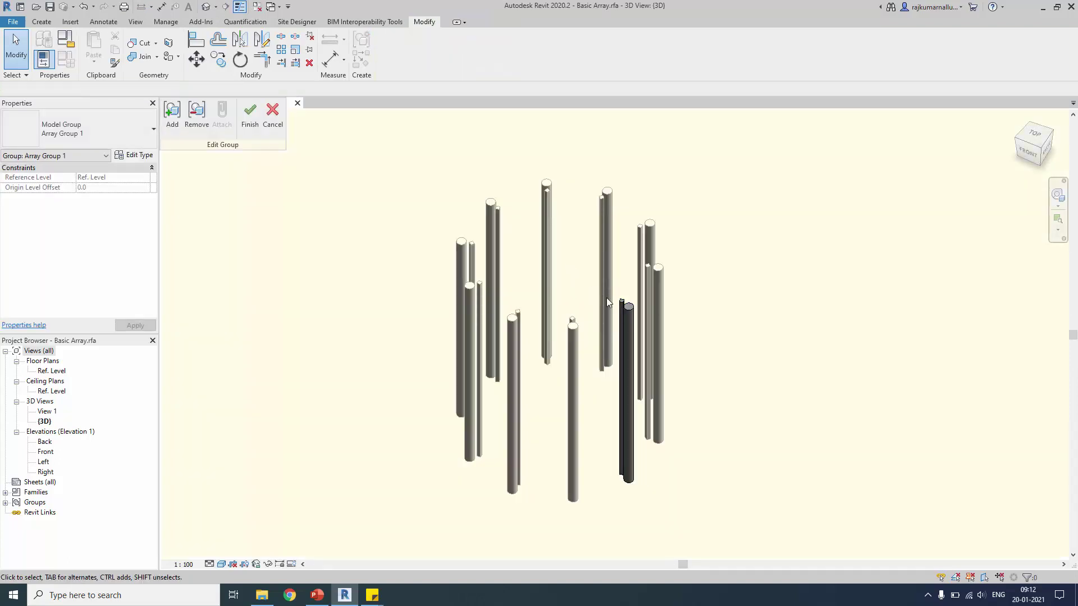
left_click(620, 304)
scroll(620, 305, "up", 3)
middle_click_drag(568, 345, 584, 304, "shift")
key("Escape")
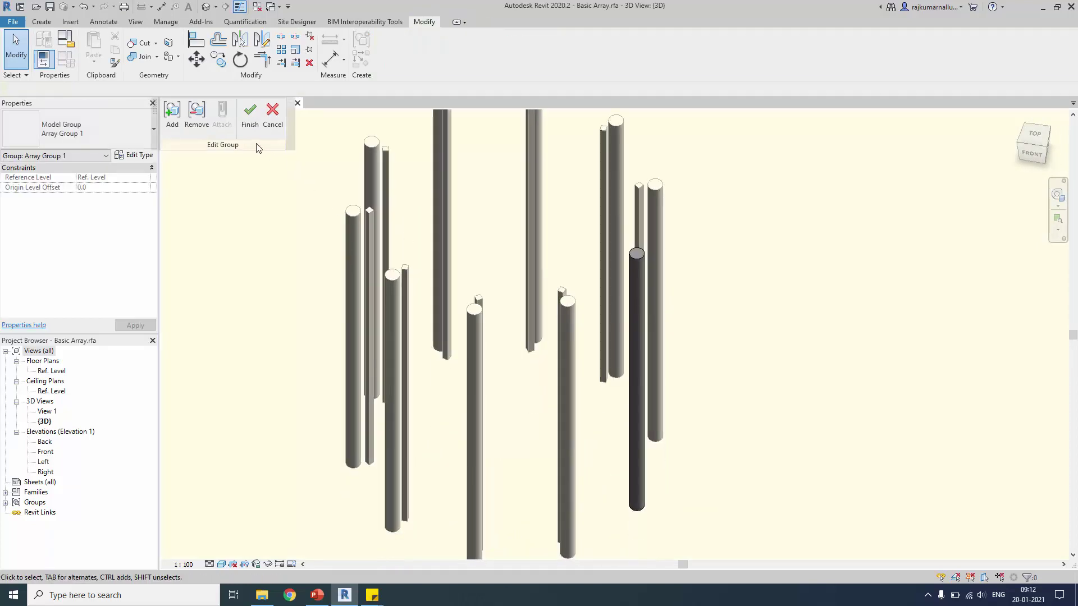
left_click(638, 291)
left_click_drag(638, 256, 642, 365)
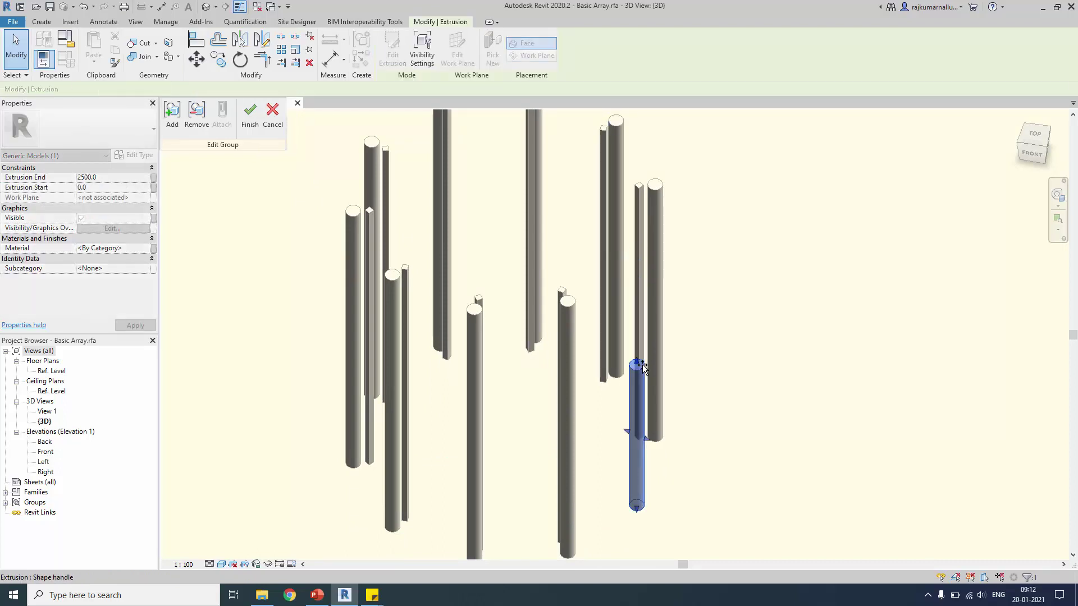
left_click(251, 125)
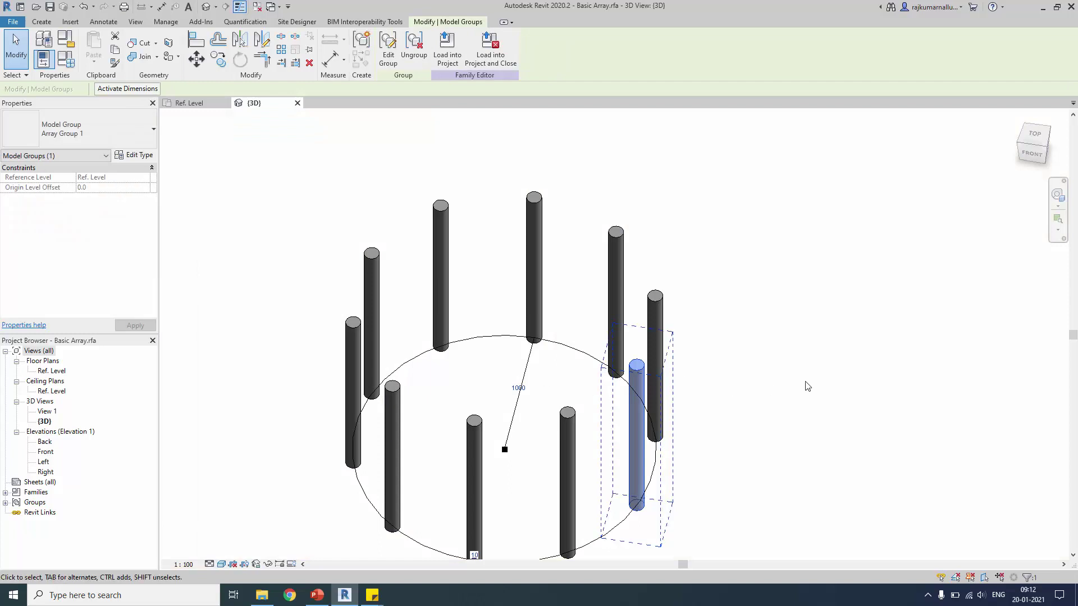
left_click(806, 386)
middle_click_drag(800, 394, 765, 395, "shift")
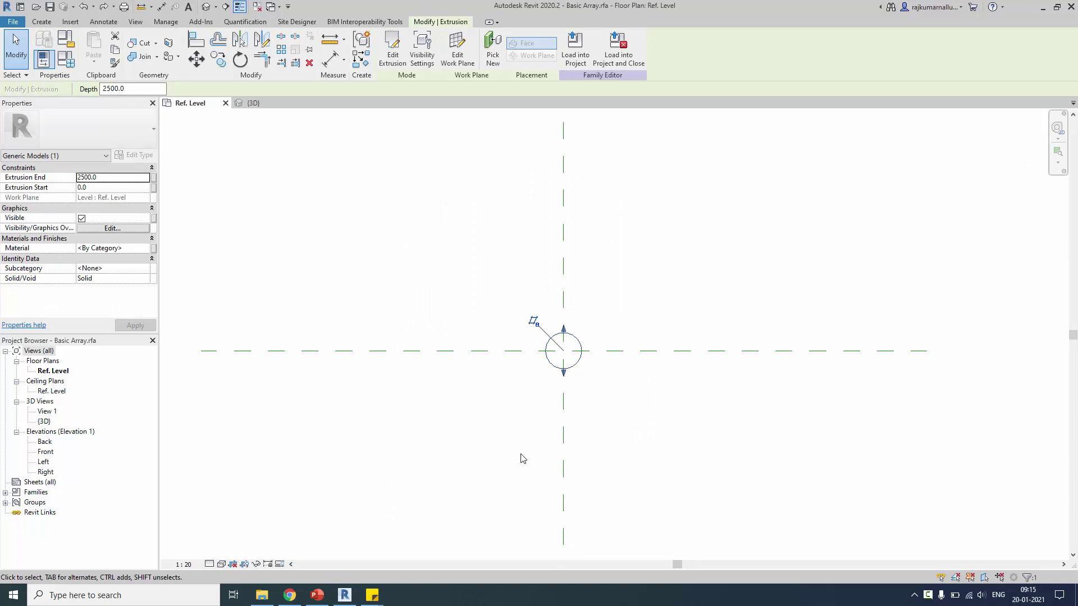
Step: Linearly array the centre cylinder 5 times, constrained, rightward along the horizontal reference plane
scroll(404, 429, "down", 2)
scroll(485, 446, "up", 2)
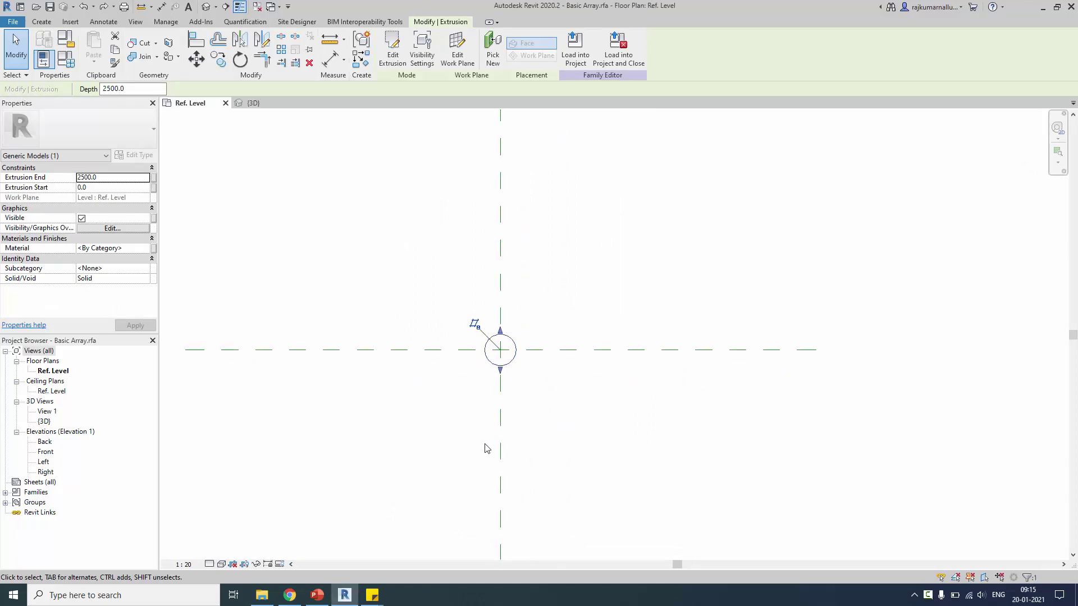
left_click(281, 50)
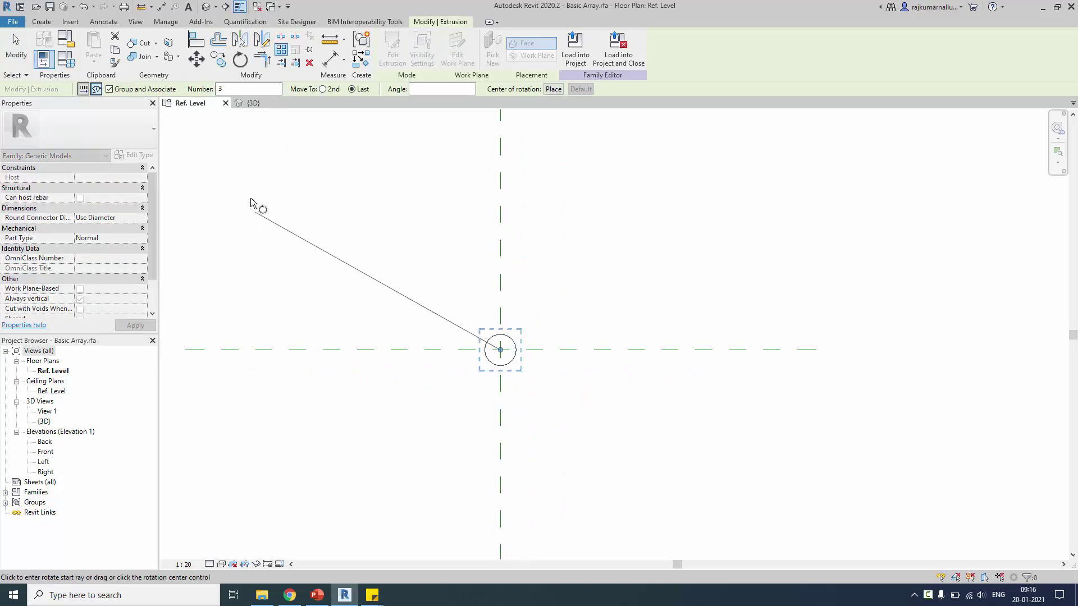
left_click(84, 89)
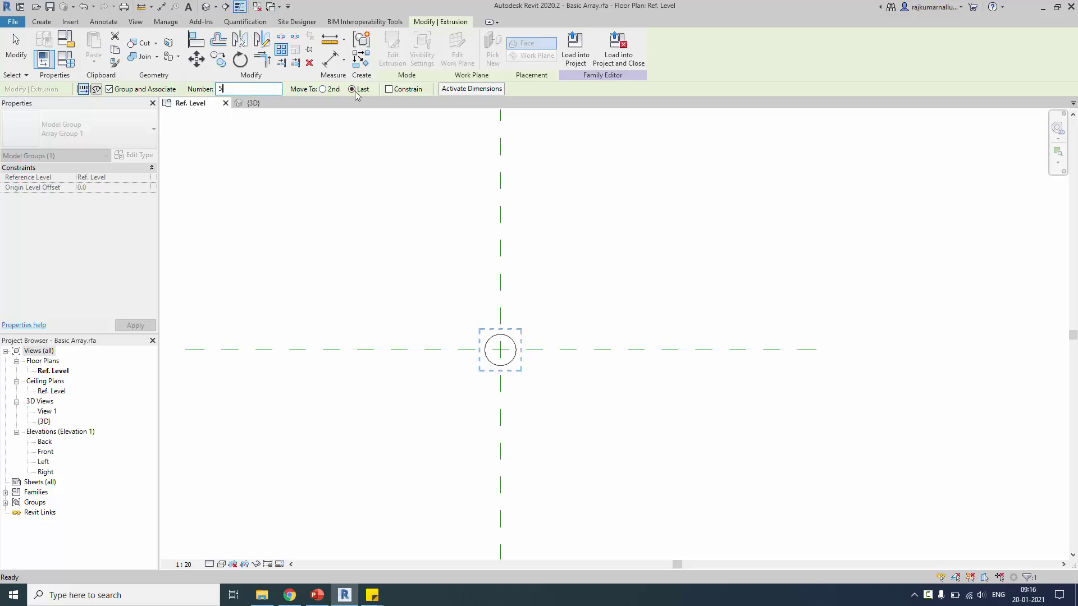
left_click(394, 90)
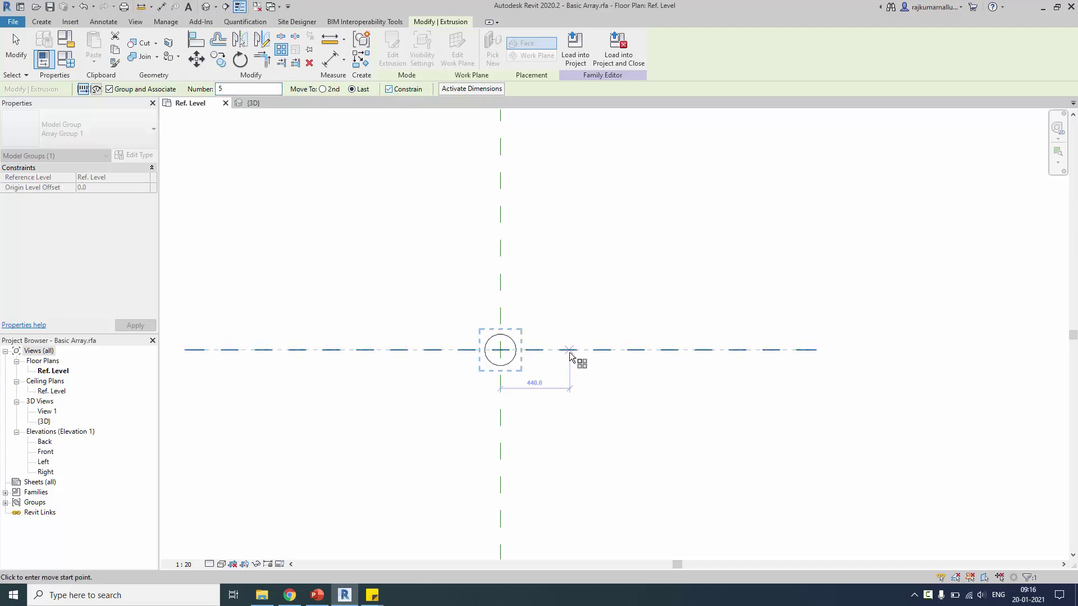
left_click(500, 353)
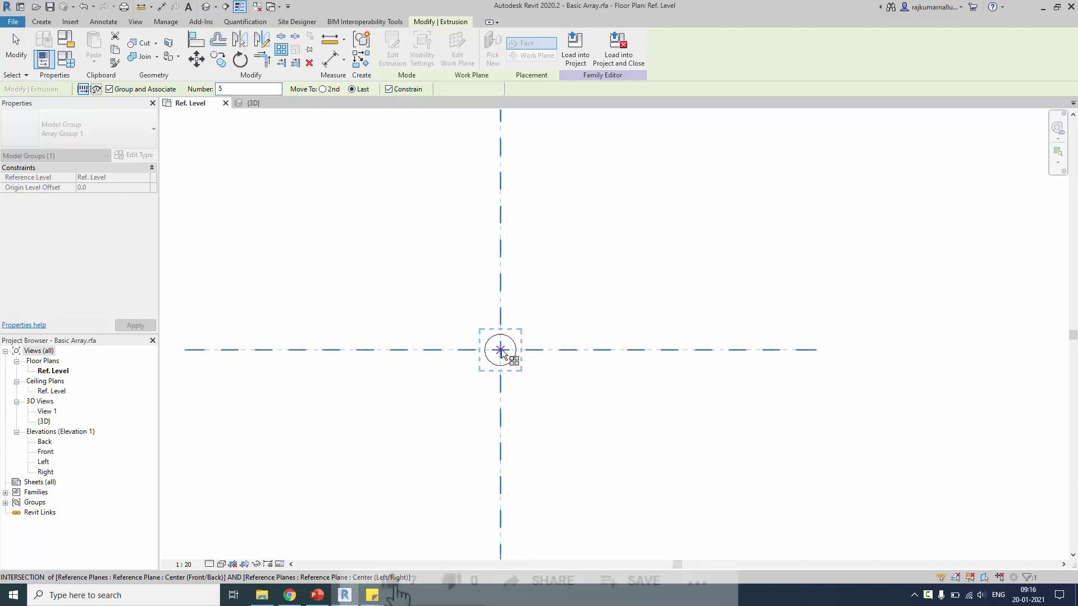
left_click(816, 350)
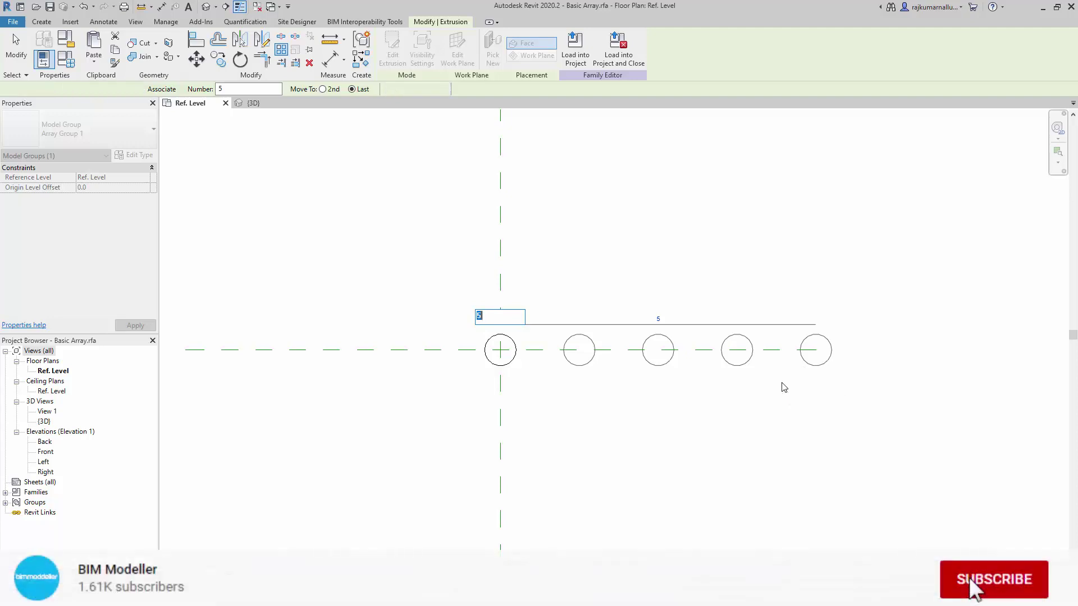
key("Return")
Step: Select every instance of the row's cylinder group in the project
left_click(737, 397)
left_click(500, 352)
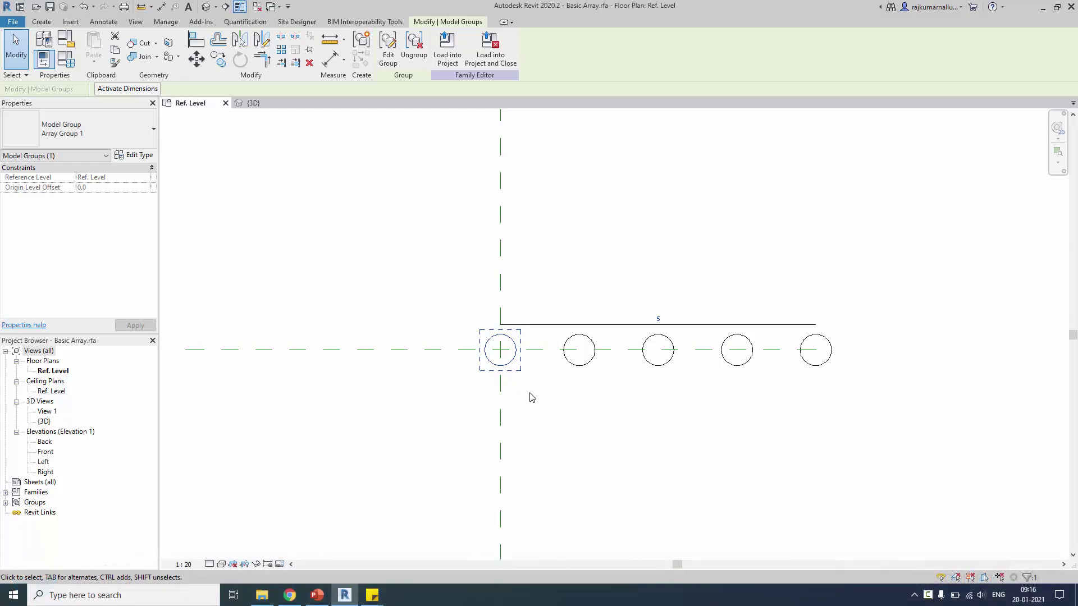
right_click(507, 357)
mouse_move(601, 452)
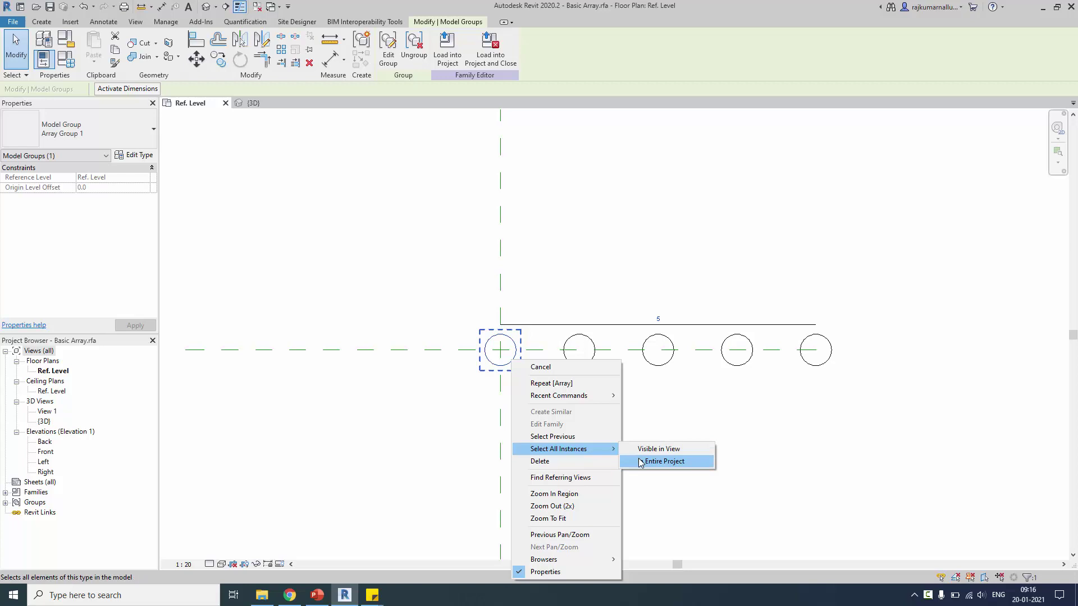
left_click(662, 462)
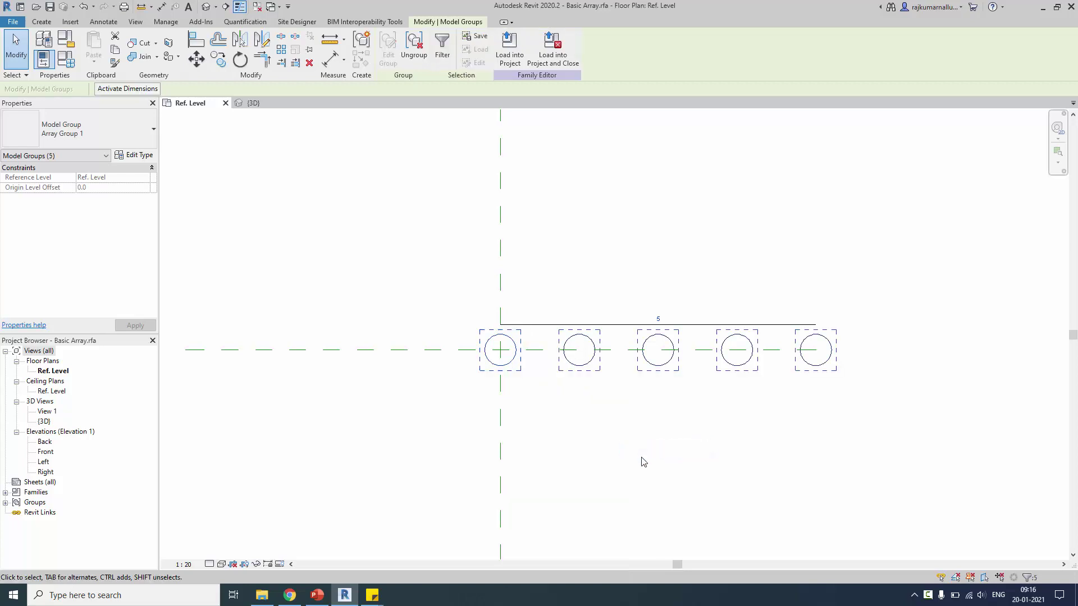
Step: Array the grouped row straight down at 3000 spacing with Number set to 10
left_click(284, 51)
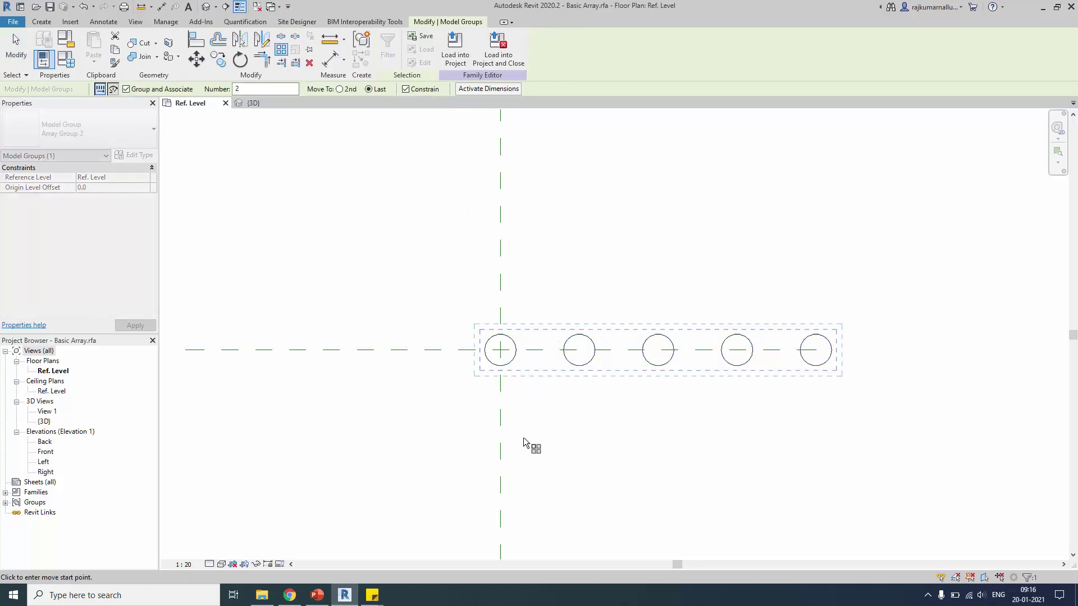
double_click(255, 90)
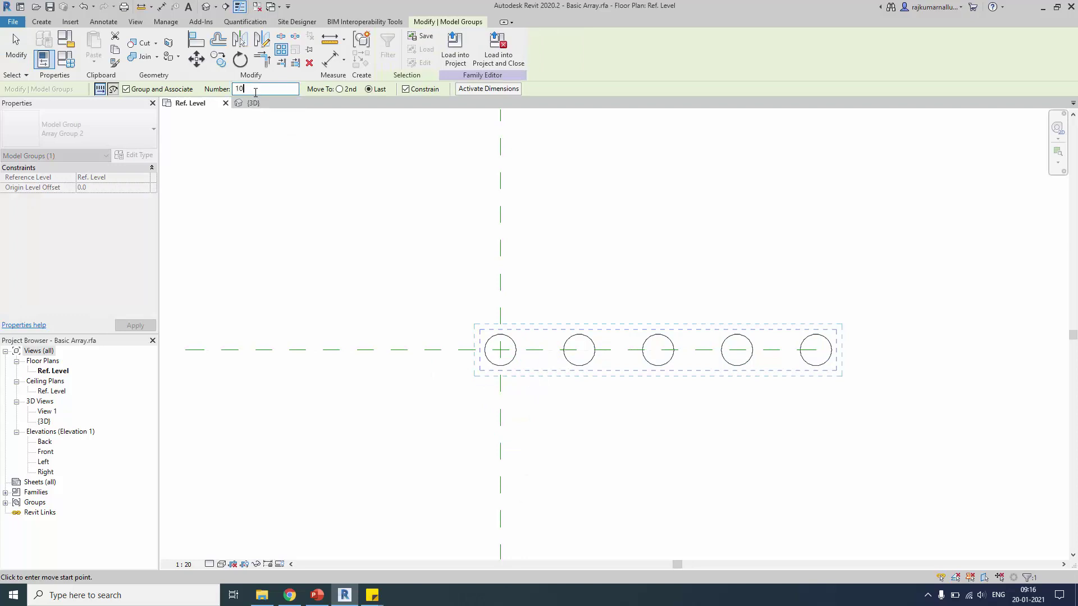
middle_click_drag(542, 400, 537, 322)
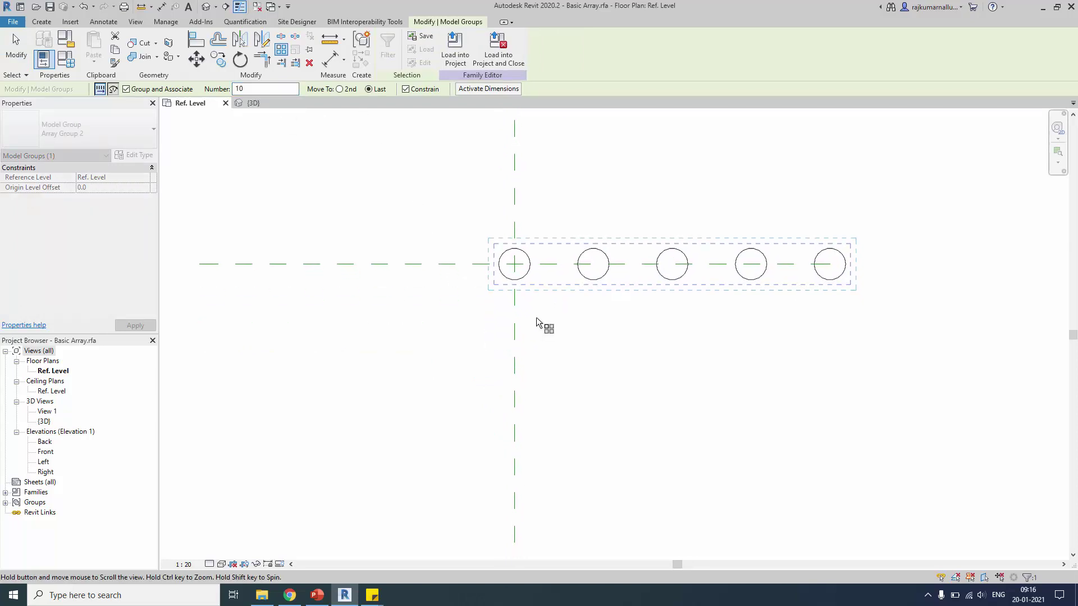
scroll(537, 321, "down", 2)
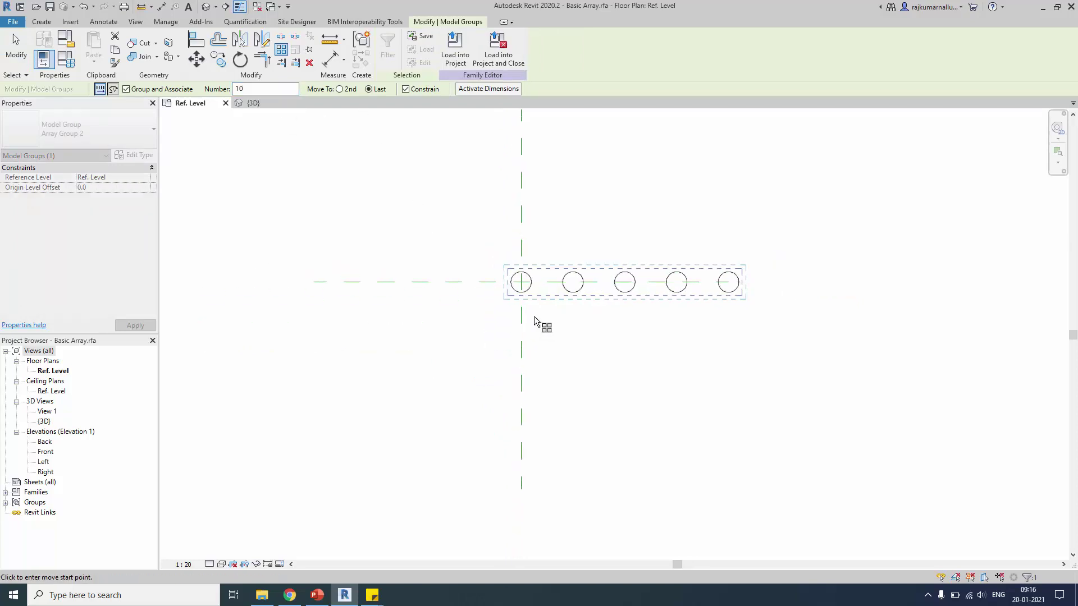
left_click(511, 282)
middle_click_drag(505, 436, 490, 336)
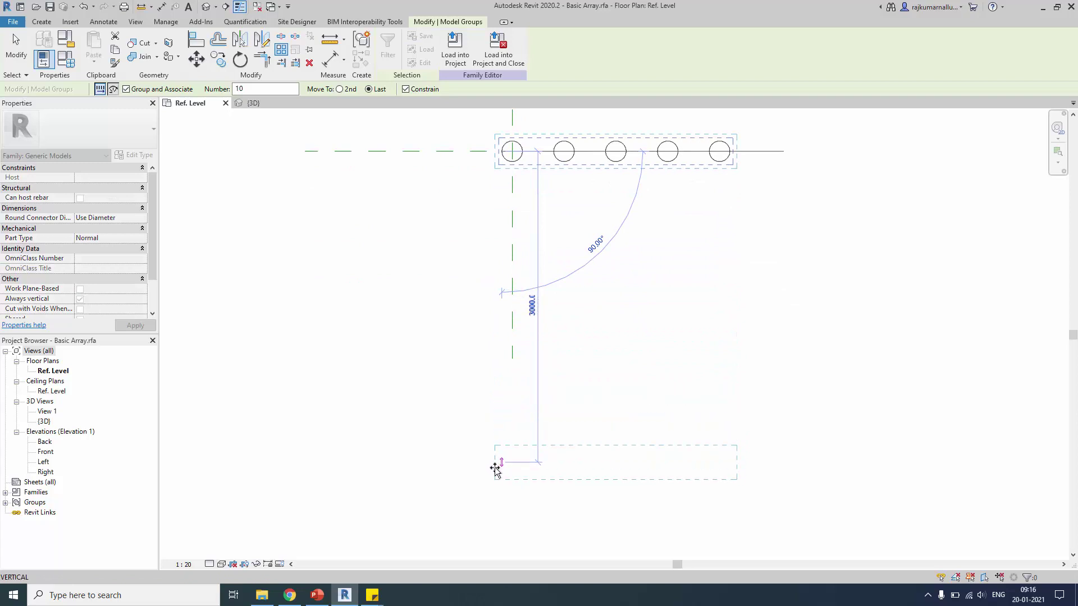
left_click(495, 468)
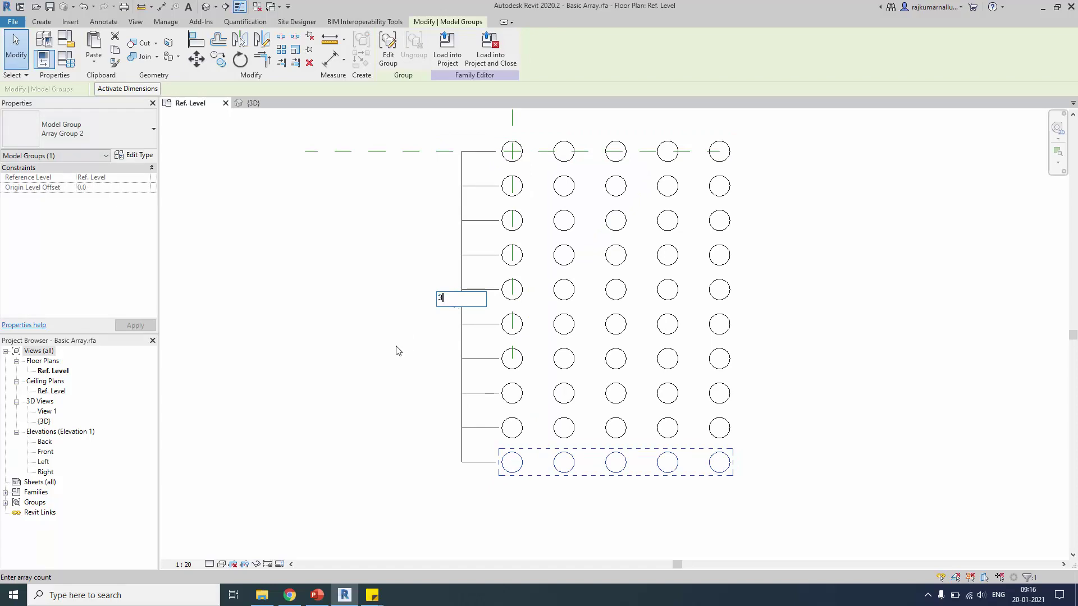
Step: Confirm 3 rows for the downward array and select the top row group
key("Return")
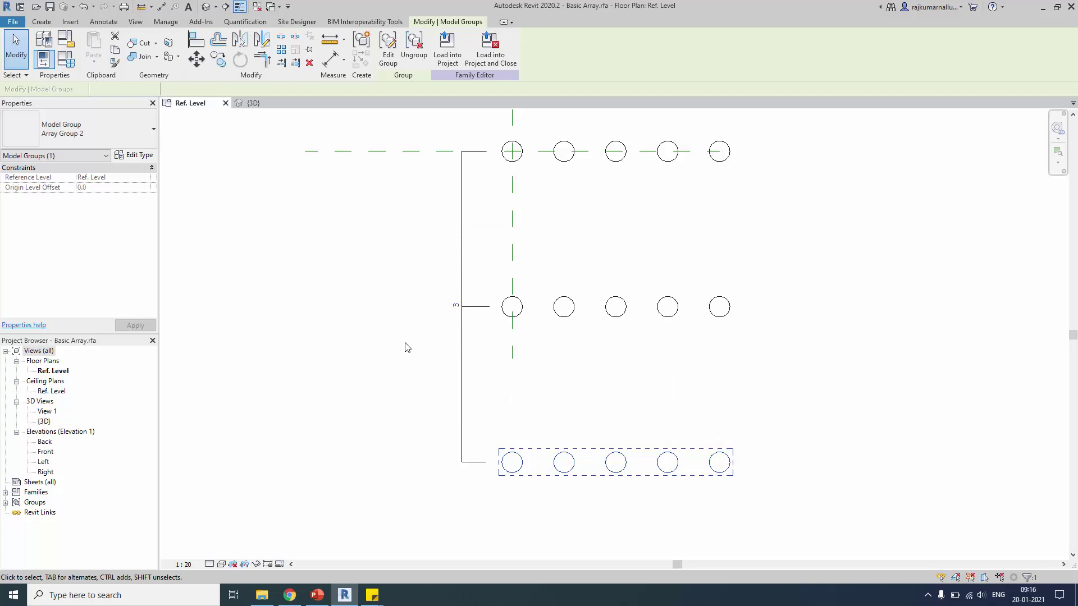
left_click(405, 345)
left_click(589, 168)
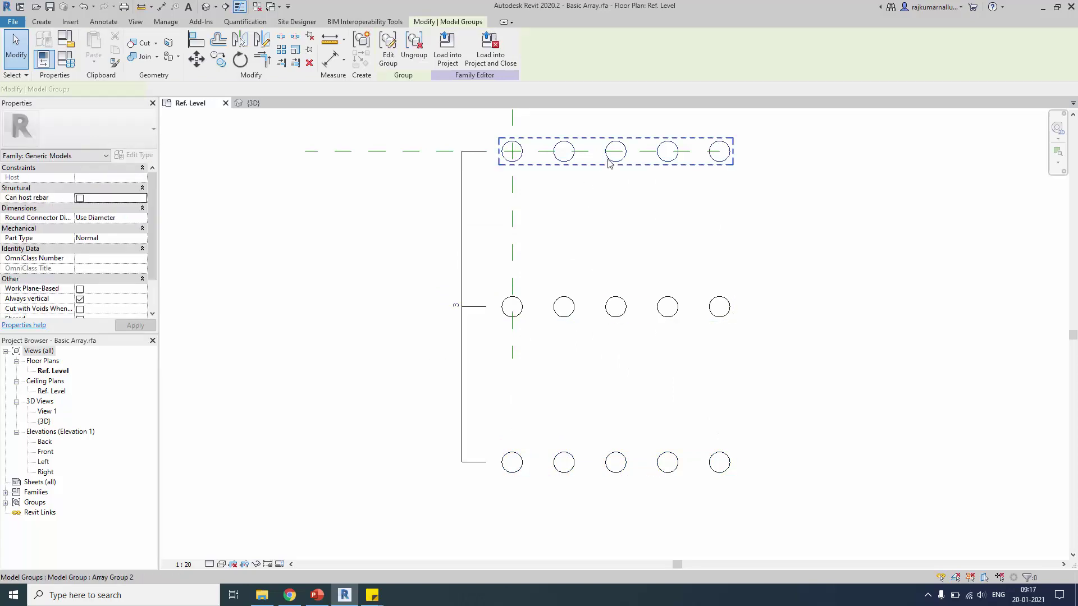
Step: Inside the top row group, change the inner array count from 5 to 10 and finish
left_click(389, 62)
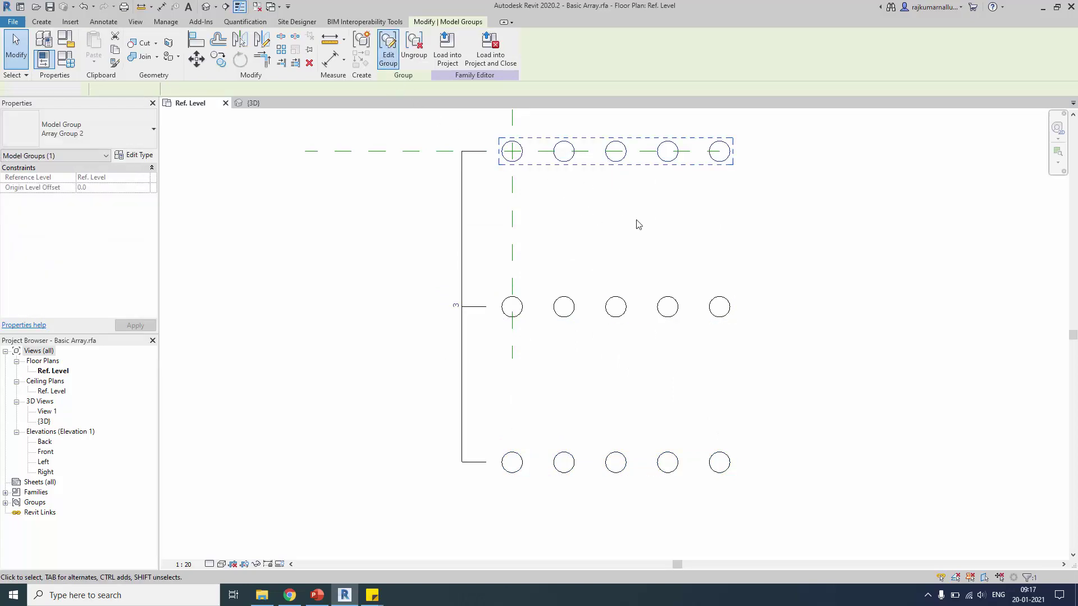
left_click(627, 164)
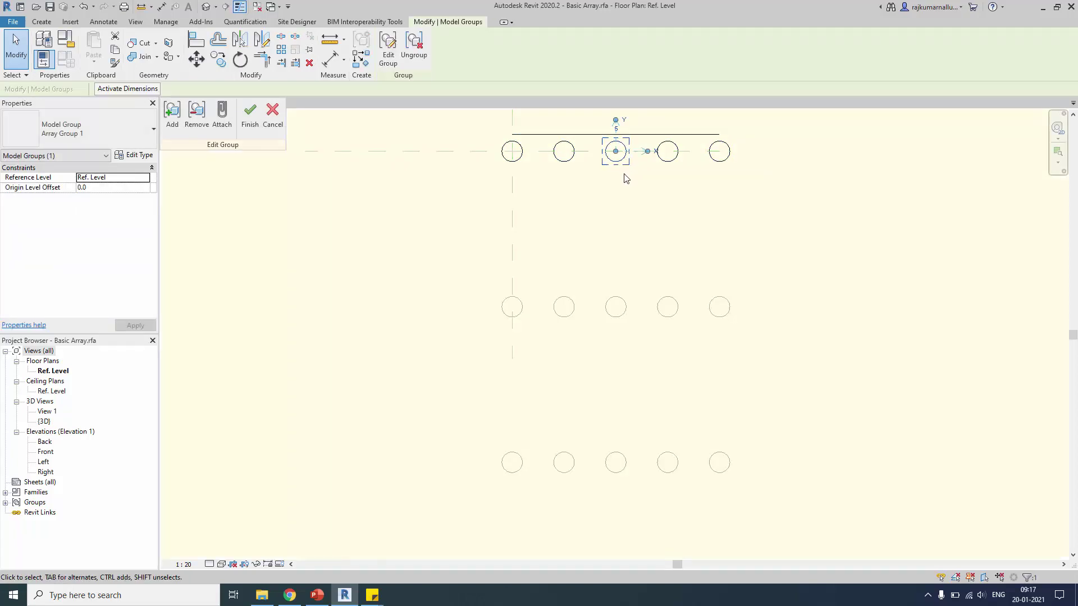
middle_click_drag(622, 132, 615, 176)
left_click(614, 174)
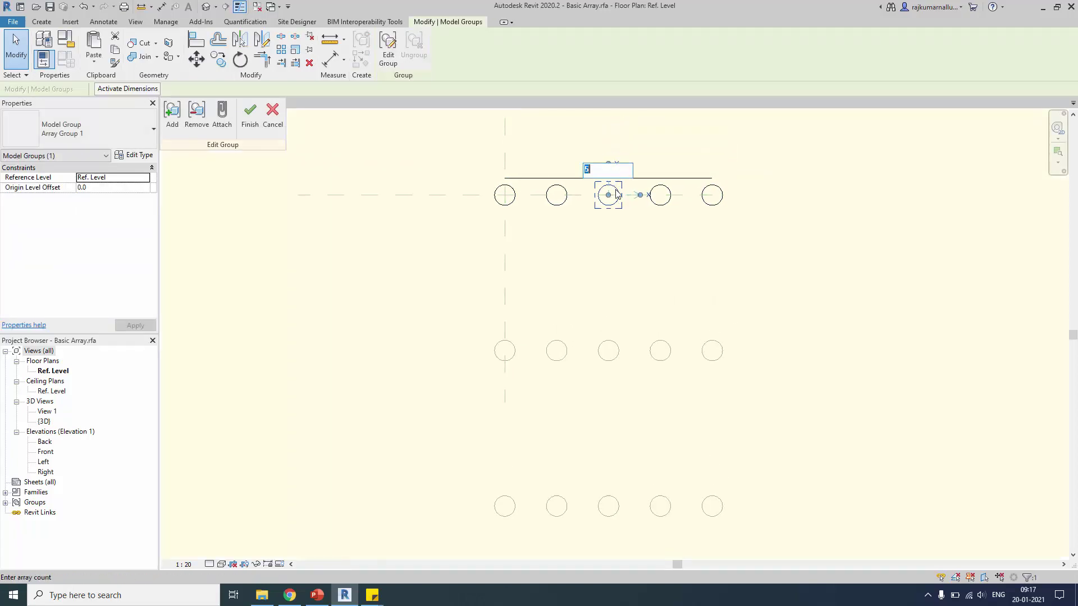
key("Return")
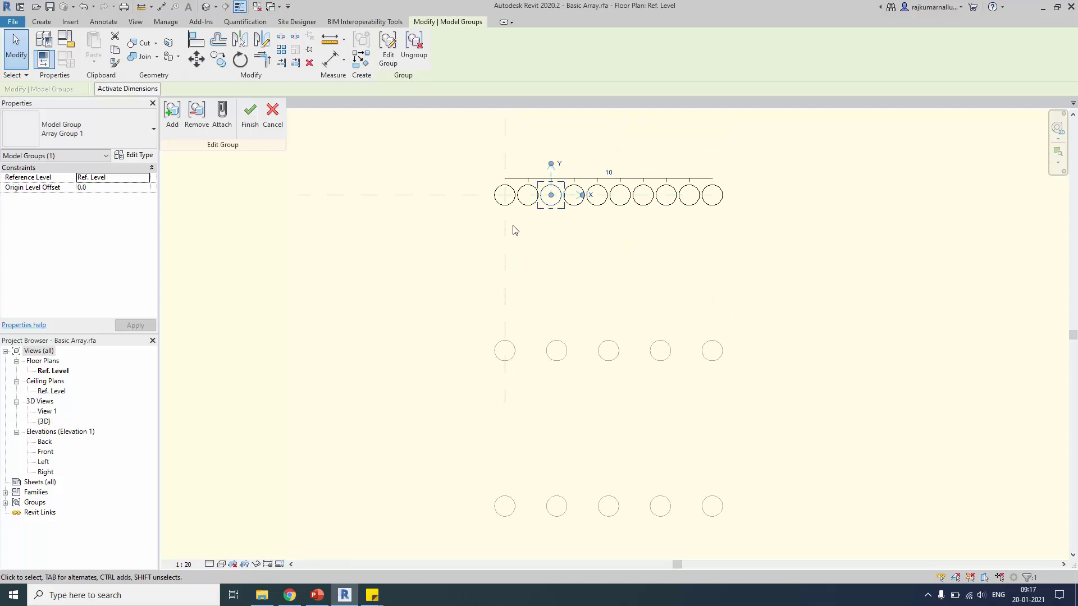
left_click(250, 115)
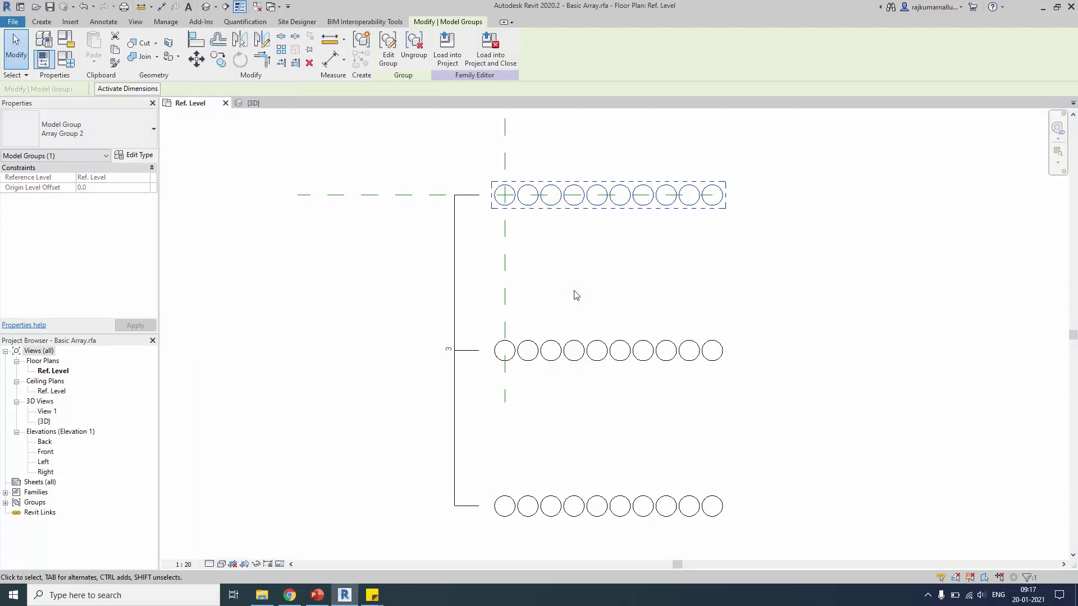
left_click(578, 253)
left_click(585, 209)
Step: Enter the nested ten-circle group and open a cylinder's profile sketch
left_click(387, 51)
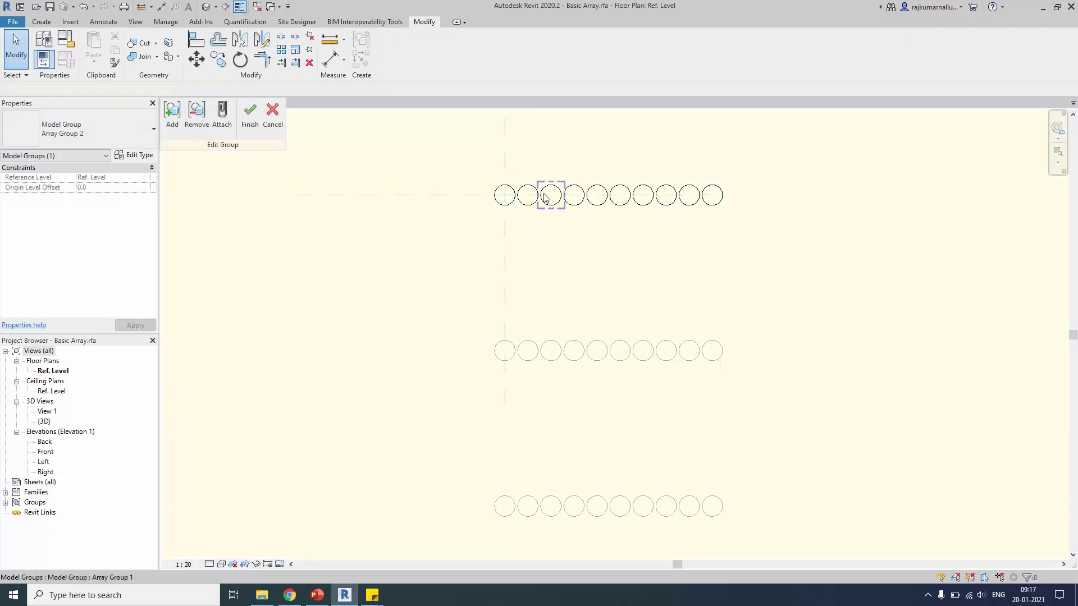
left_click(519, 201)
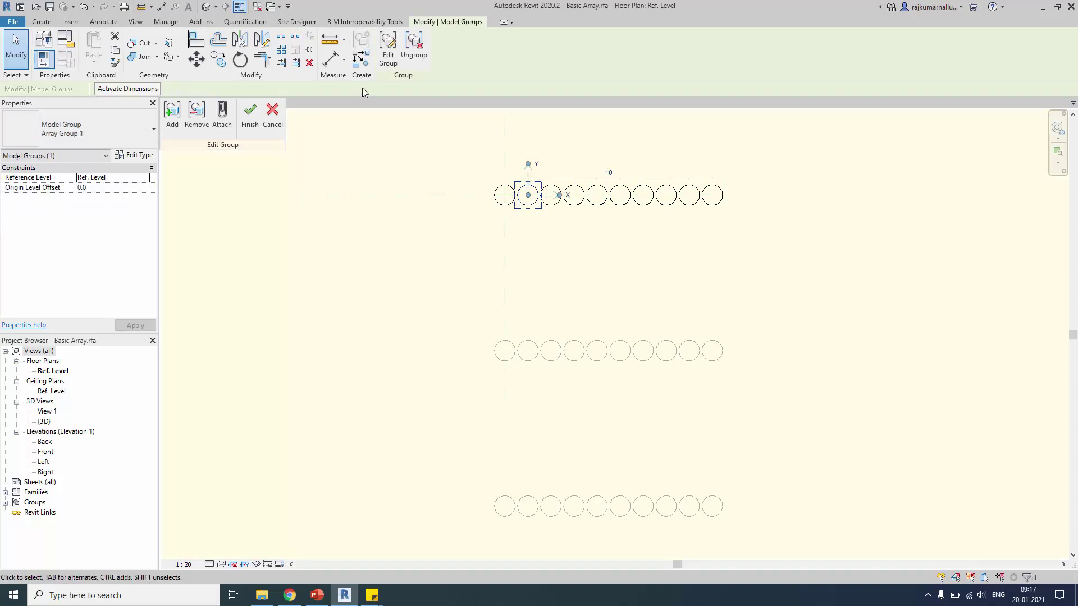
left_click(387, 51)
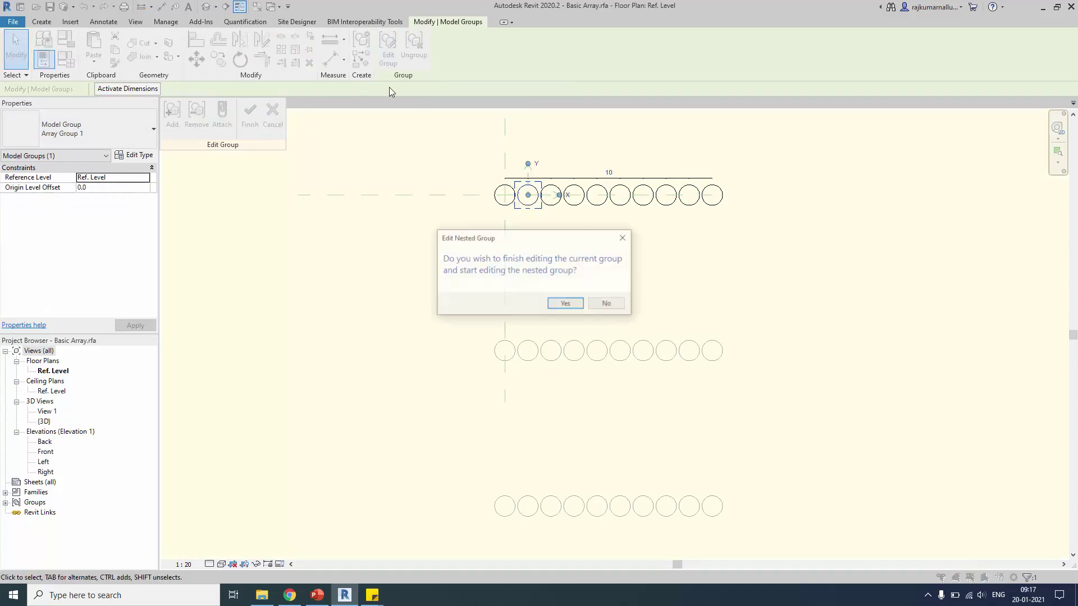
left_click(556, 303)
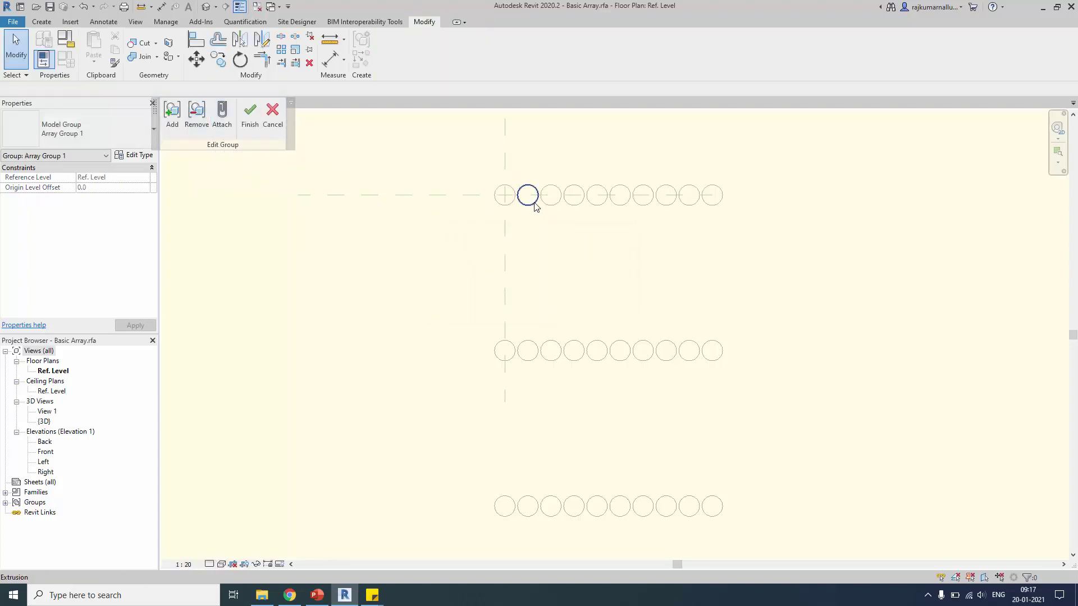
left_click(520, 189)
double_click(519, 192)
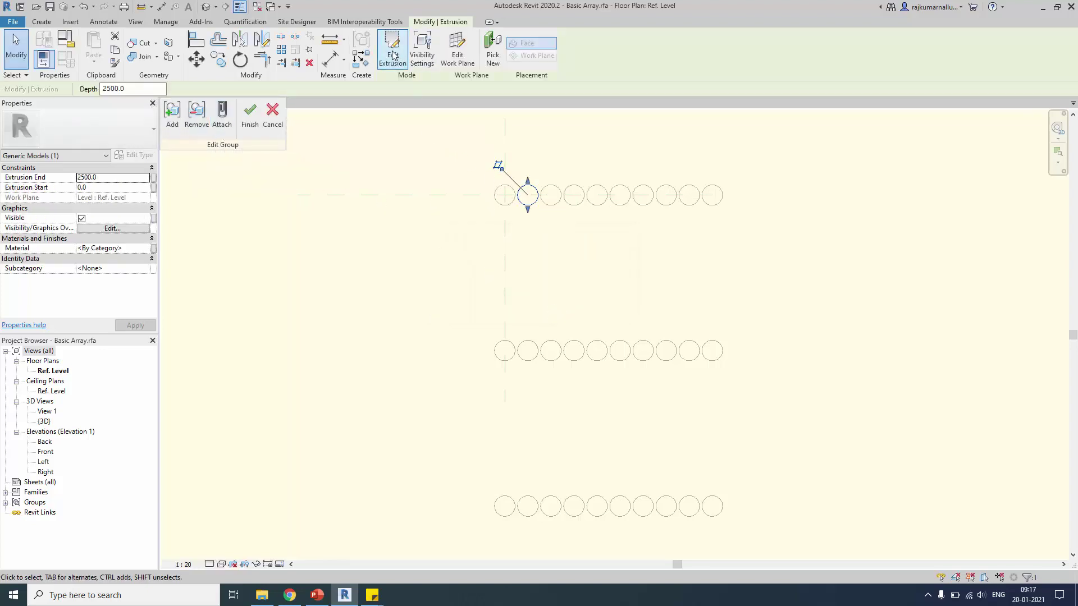
Step: Change the profile circle radius from 100.0 to 10, finishing the sketch and group edit
left_click(527, 186)
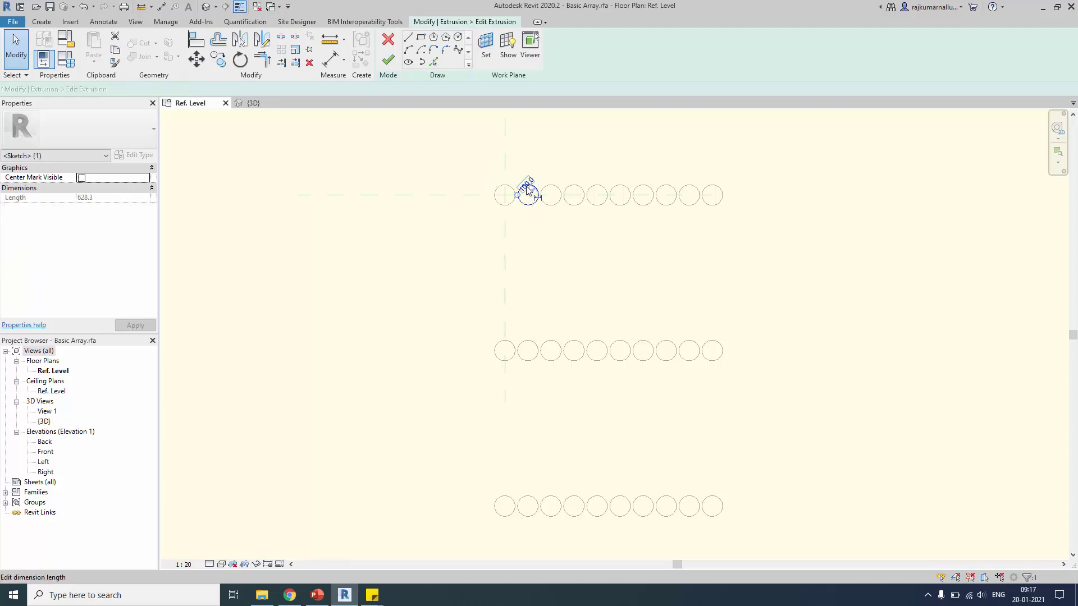
left_click(527, 187)
type("10")
key("Return")
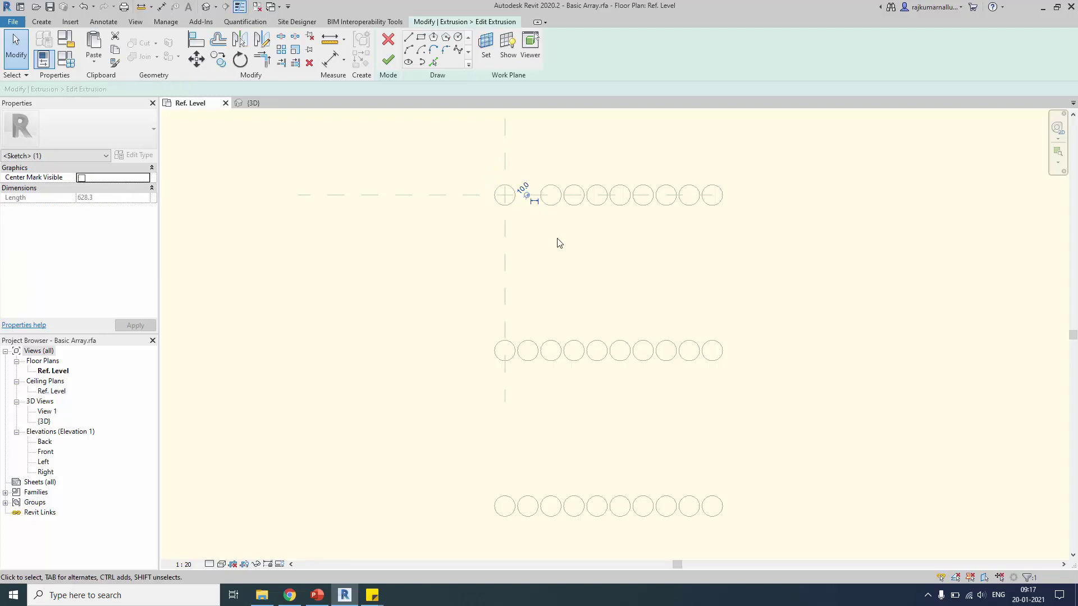
left_click(388, 59)
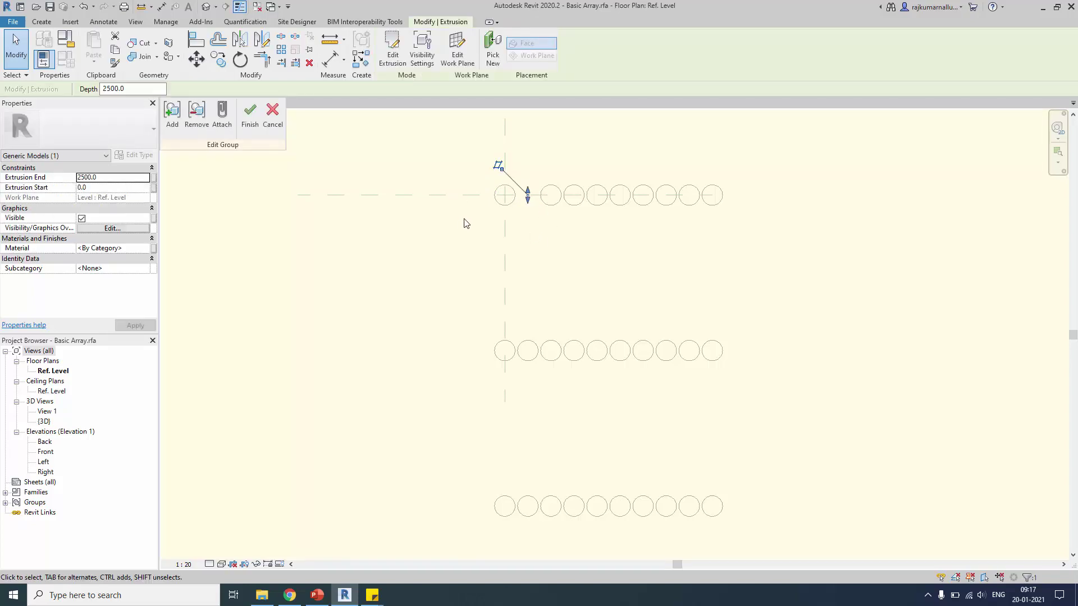
left_click(250, 117)
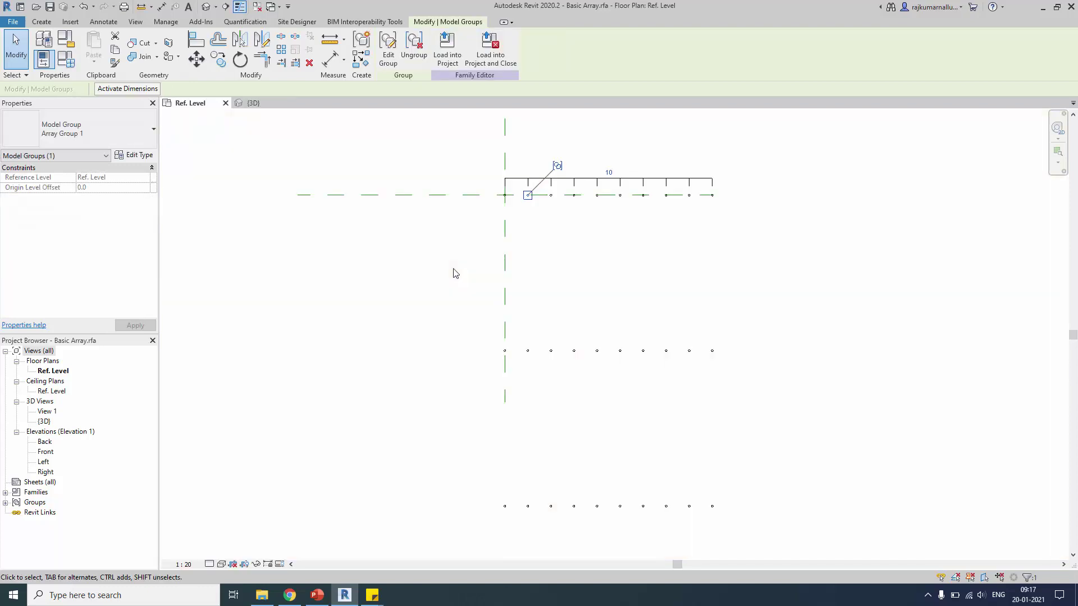
Step: Deselect, check an array row, then switch to the default {3D} view
left_click(449, 278)
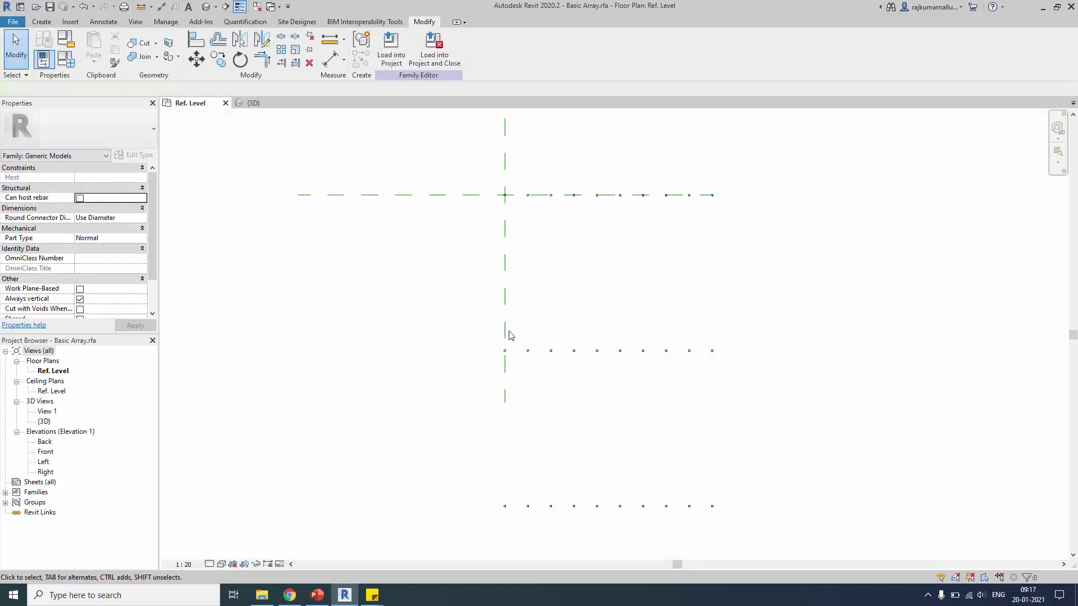
left_click(554, 354)
left_click(554, 389)
left_click(207, 7)
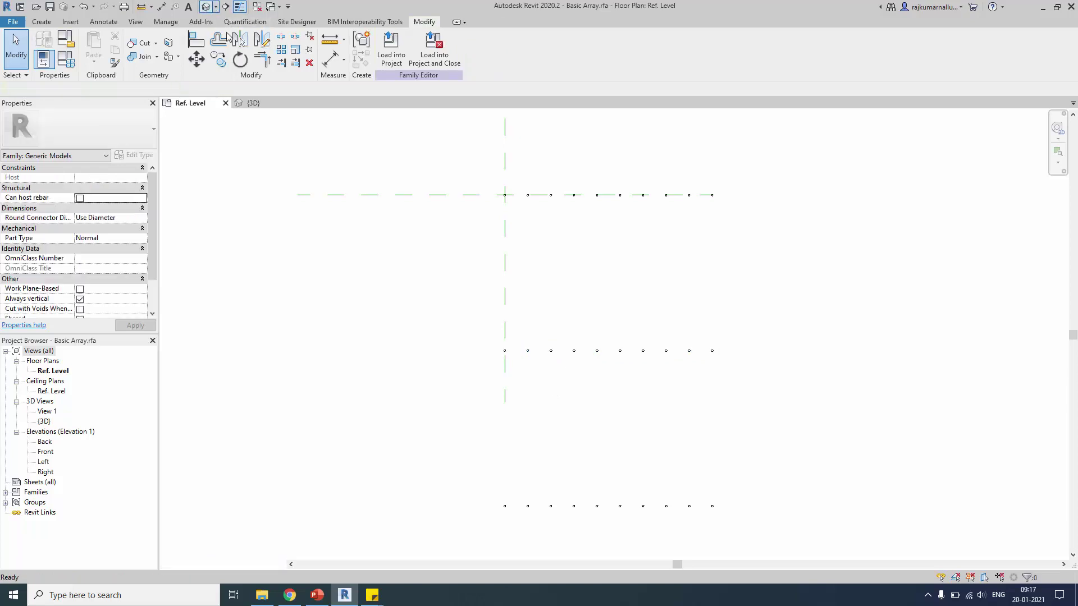